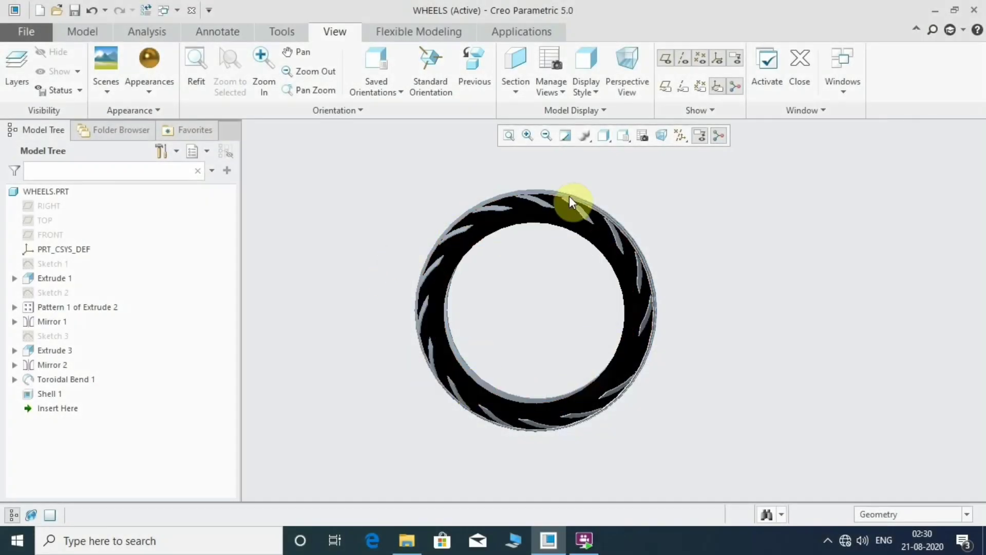
Step: Orbit the black-treaded WHEELS tyre to an angled, near side-on 3D view and adjust zoom
mouse_move(455, 334)
middle_down()
mouse_move(579, 346)
mouse_move(647, 324)
middle_up()
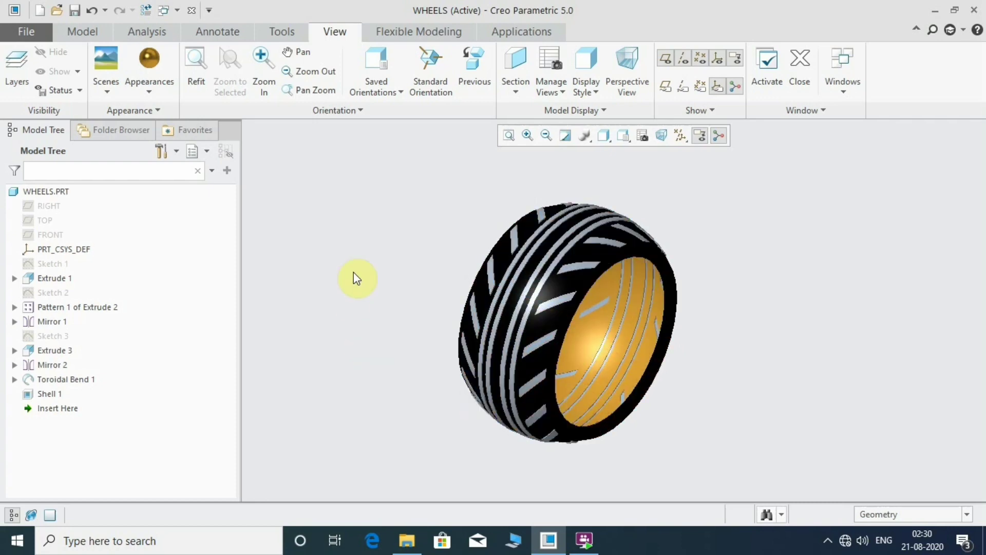
mouse_move(404, 374)
middle_down()
mouse_move(434, 376)
mouse_move(449, 396)
mouse_move(433, 428)
mouse_move(418, 406)
mouse_move(434, 354)
mouse_move(427, 381)
mouse_move(348, 390)
mouse_move(463, 396)
mouse_move(469, 414)
mouse_move(392, 414)
mouse_move(466, 415)
middle_up()
scroll(465, 415, down, 2)
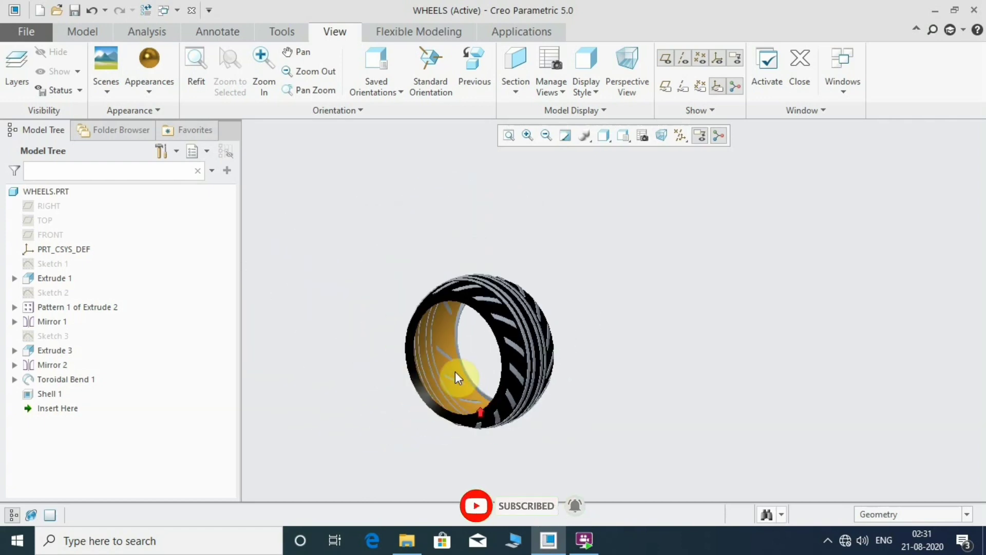
scroll(455, 371, up, 3)
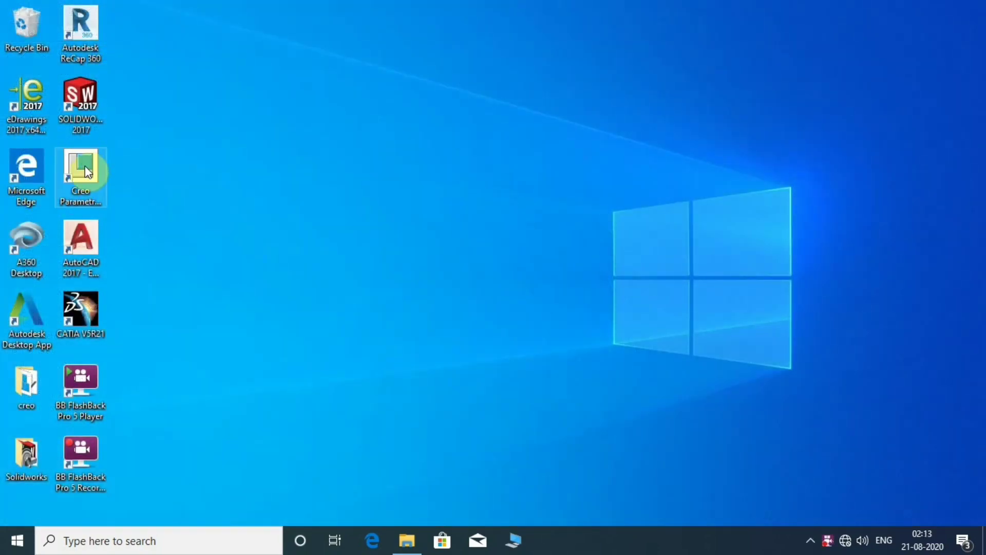
Step: Launch Creo Parametric, start working, maximize the window and close the Resource Center
double_click(84, 166)
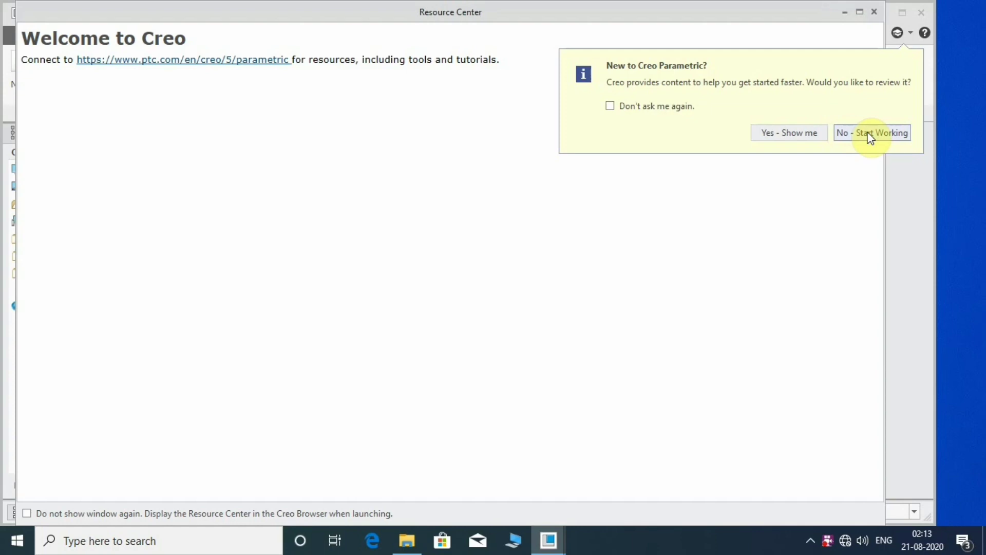
click(872, 132)
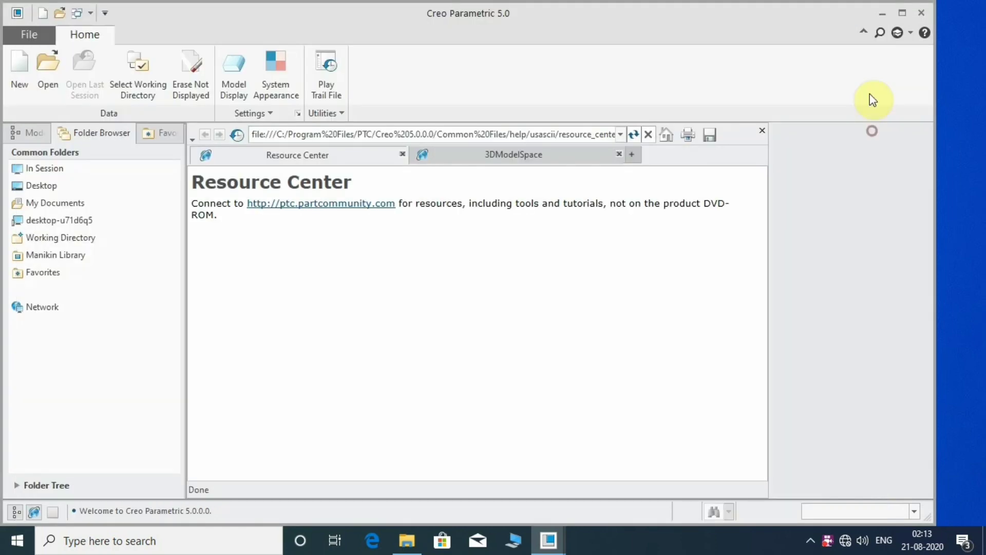
click(907, 16)
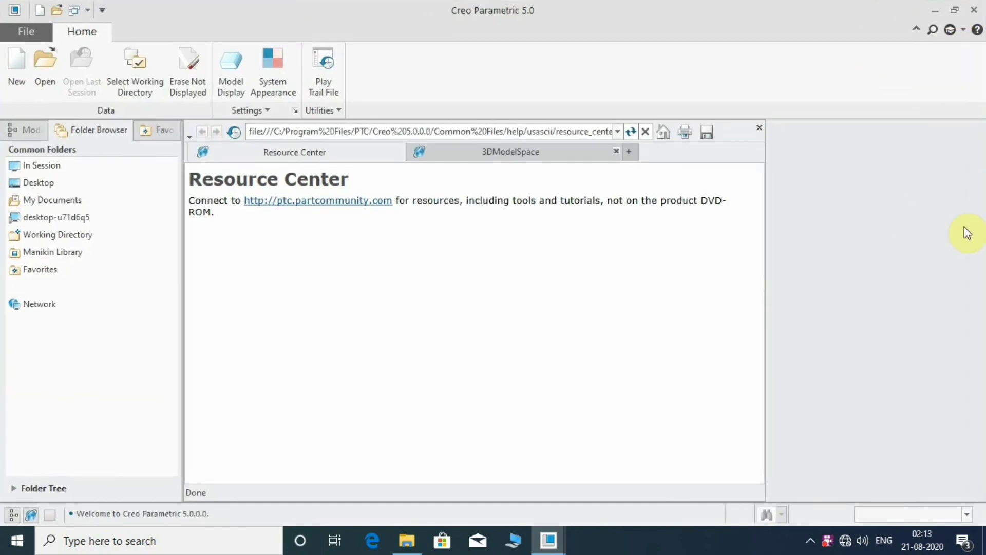
click(760, 128)
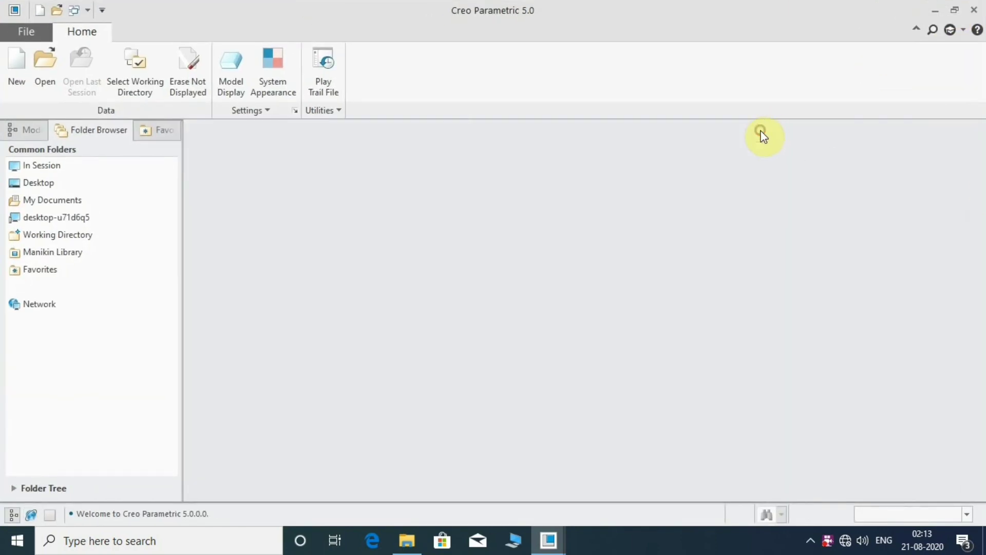
Step: Create a new solid part named wheels using the mmns_part_solid template
click(13, 73)
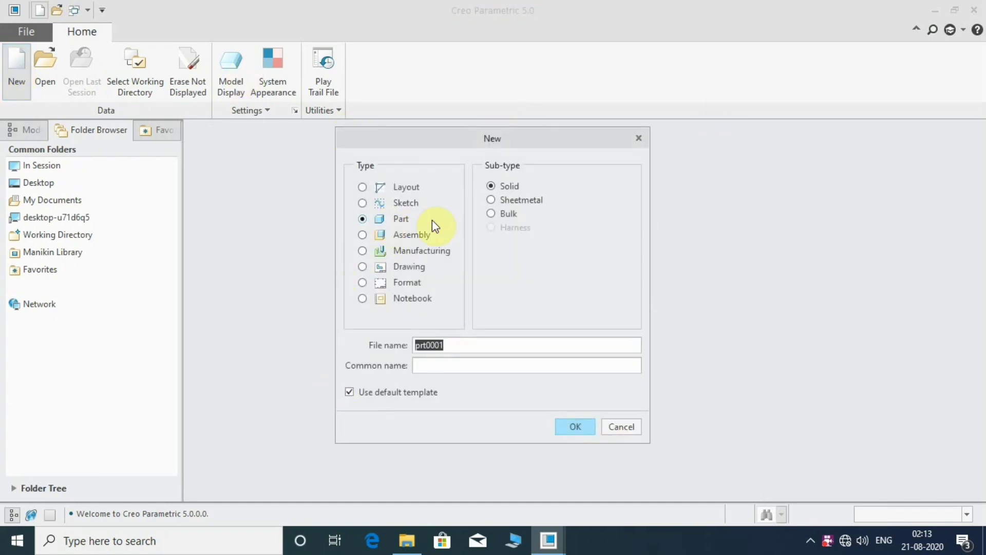
click(363, 390)
double_click(451, 342)
click(571, 428)
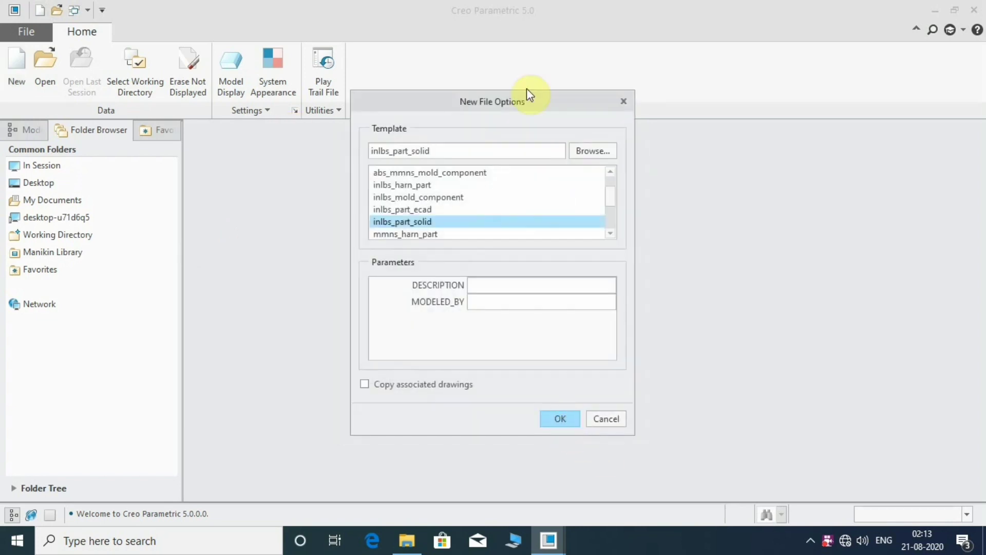
drag(612, 196, 607, 214)
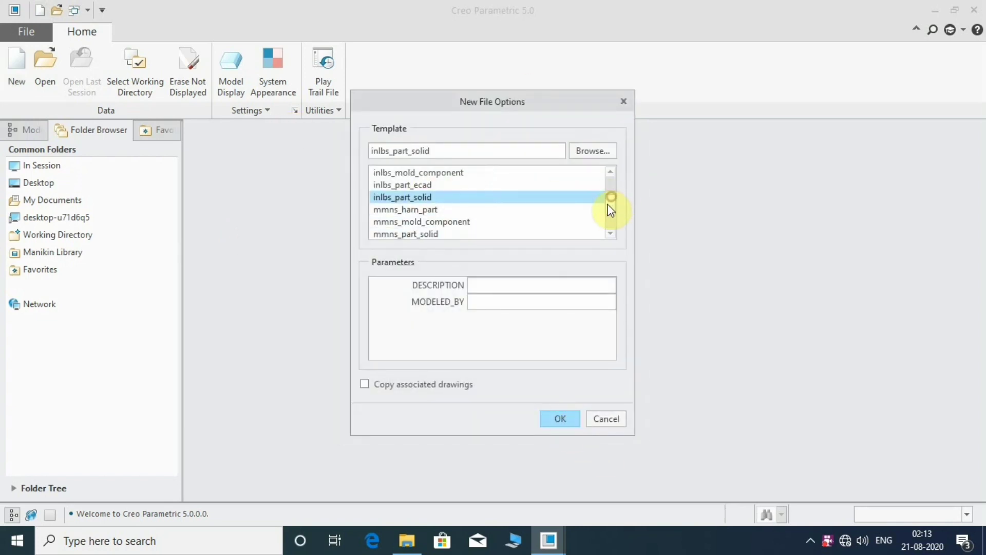
click(408, 209)
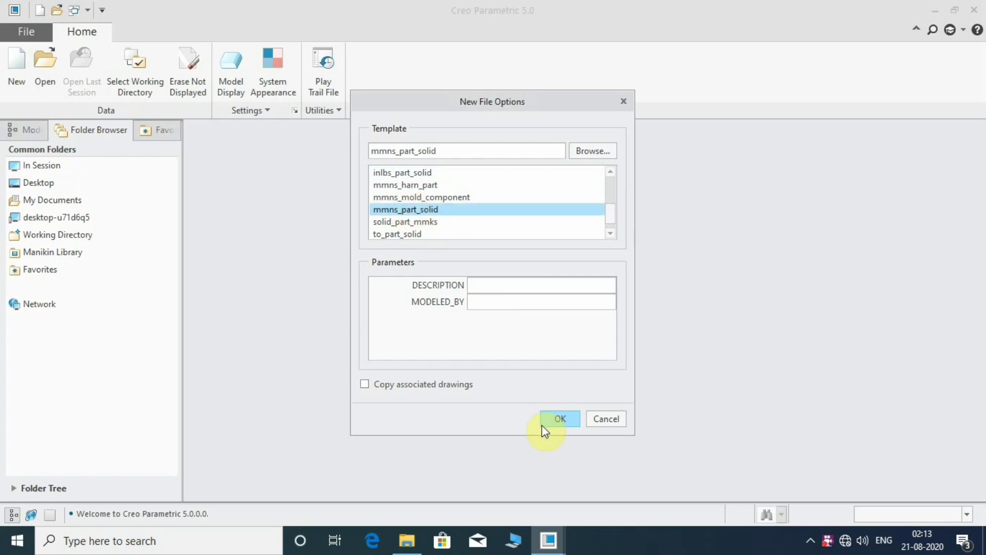
click(553, 416)
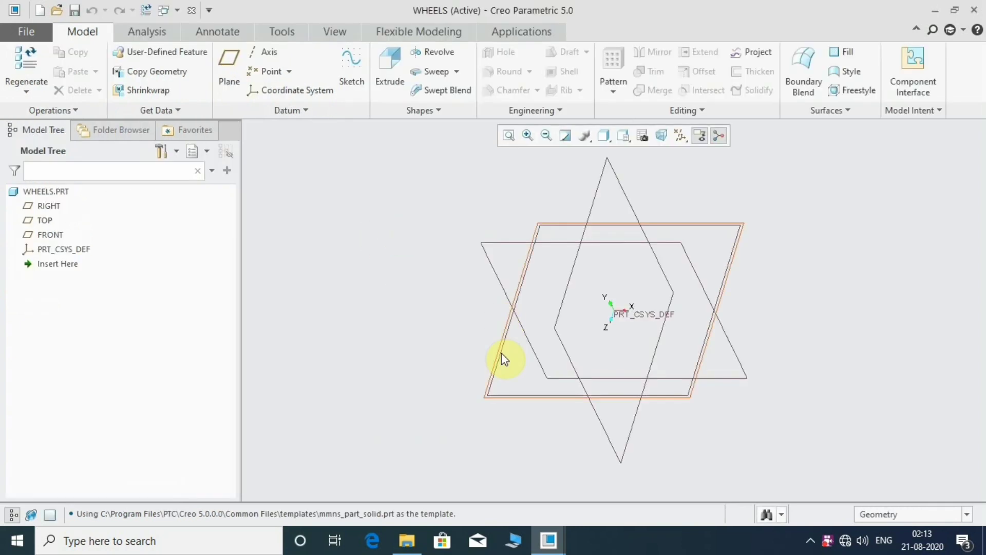
Step: Start a sketch on the TOP datum plane, viewed flat-on
click(51, 208)
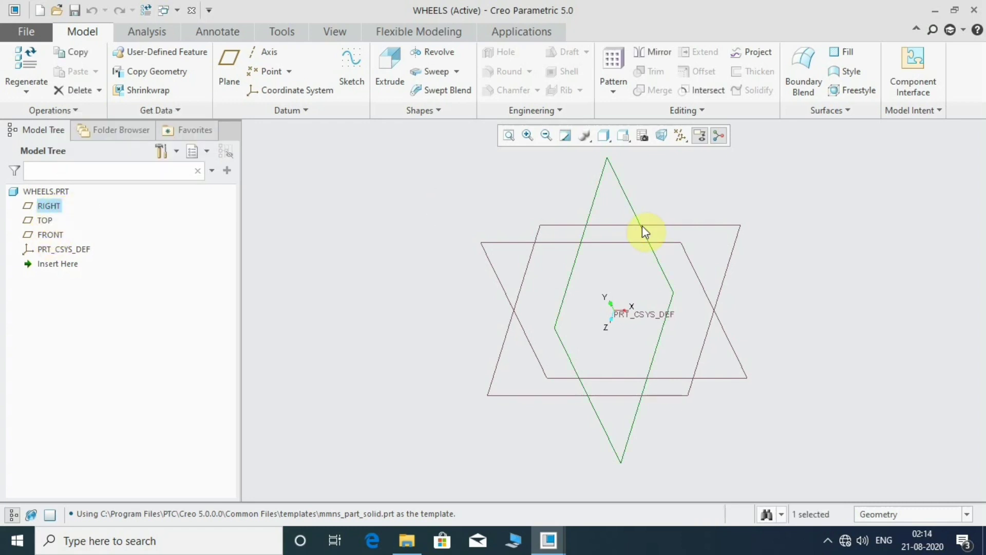
click(50, 221)
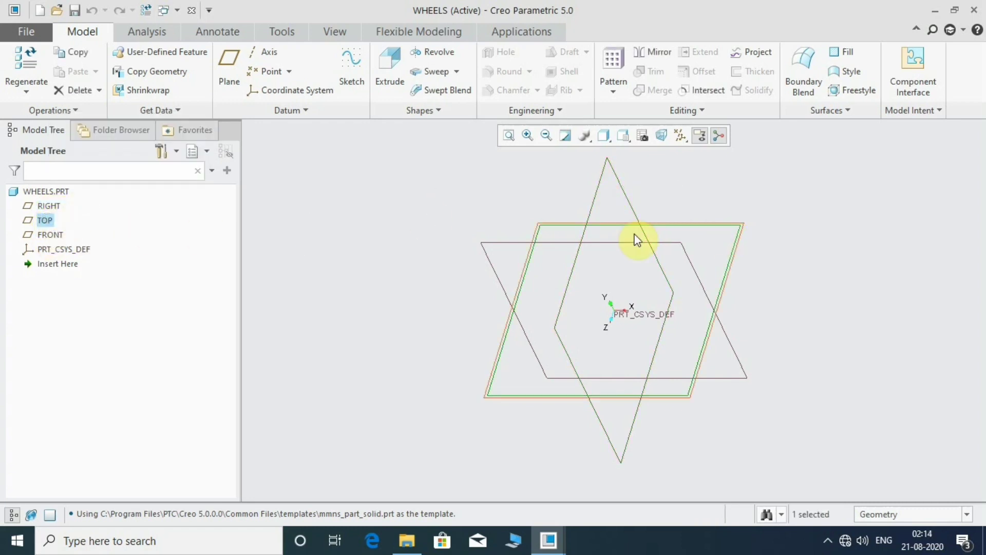
click(58, 236)
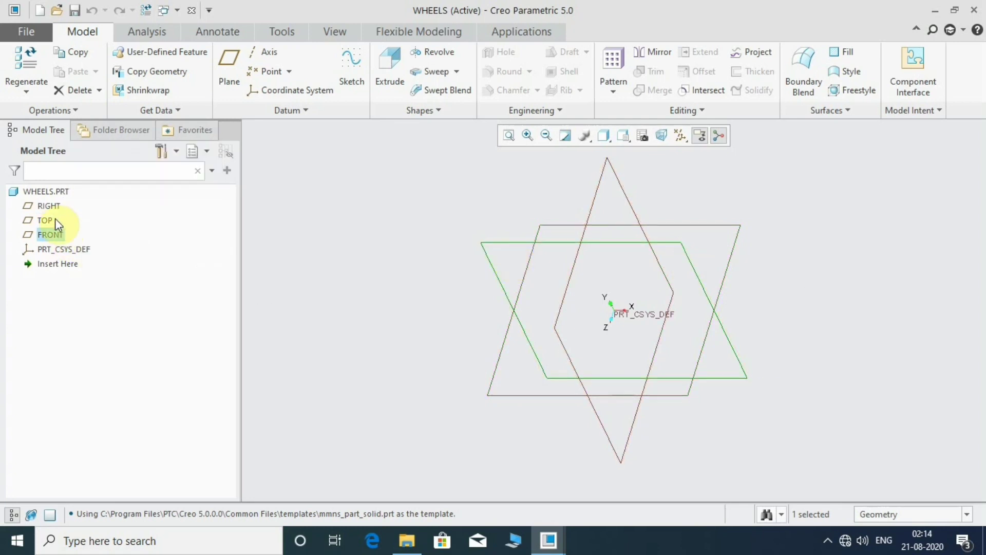
click(44, 221)
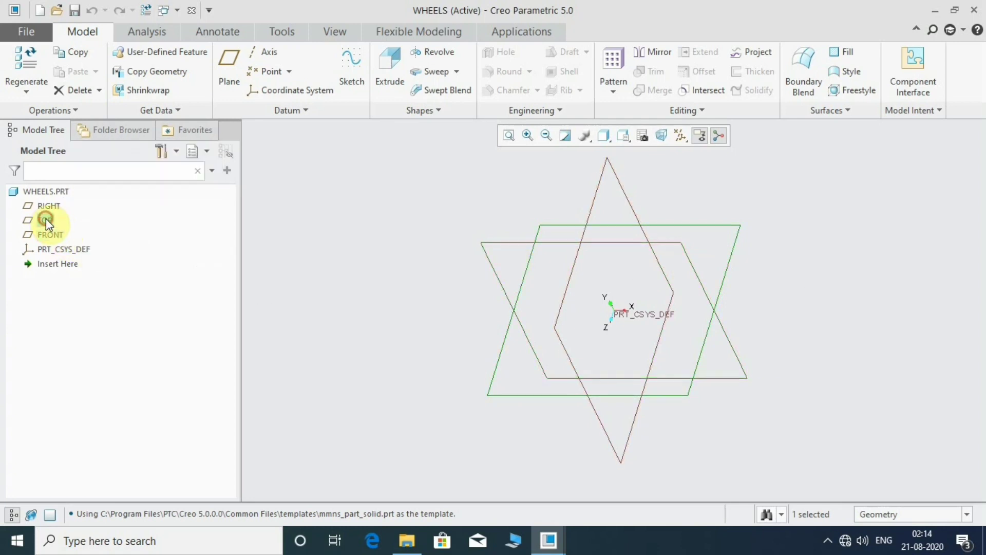
click(348, 73)
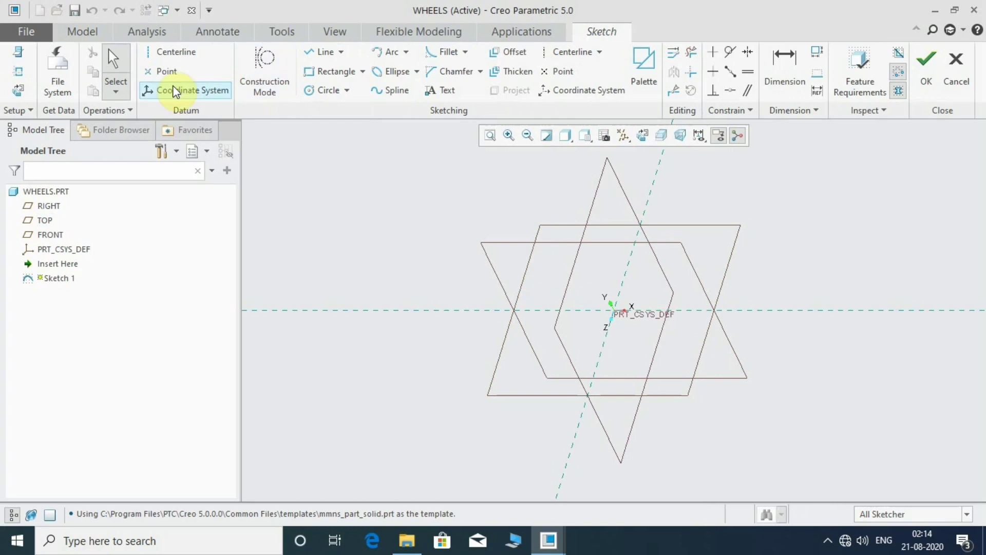
click(18, 92)
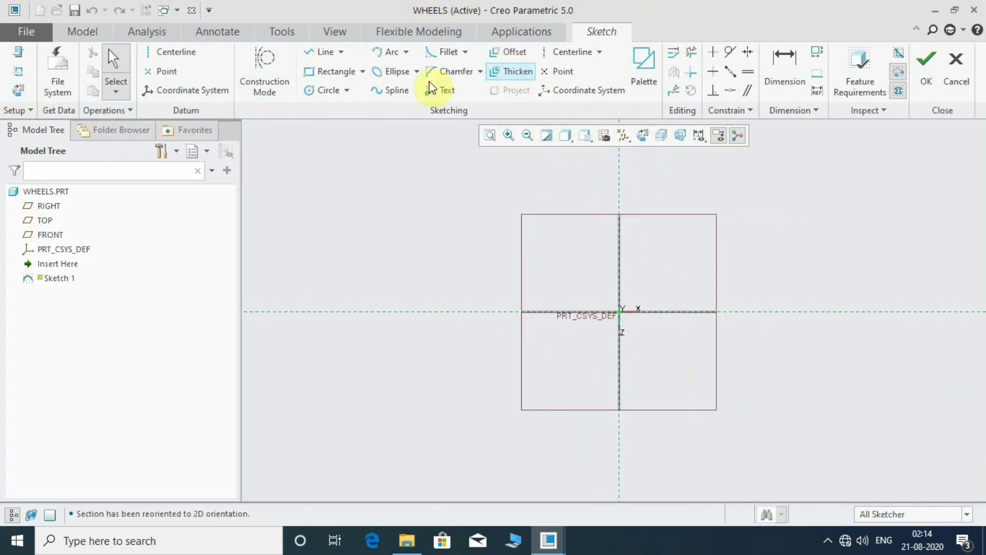
Step: Draw a centre rectangle centred on the origin
click(363, 72)
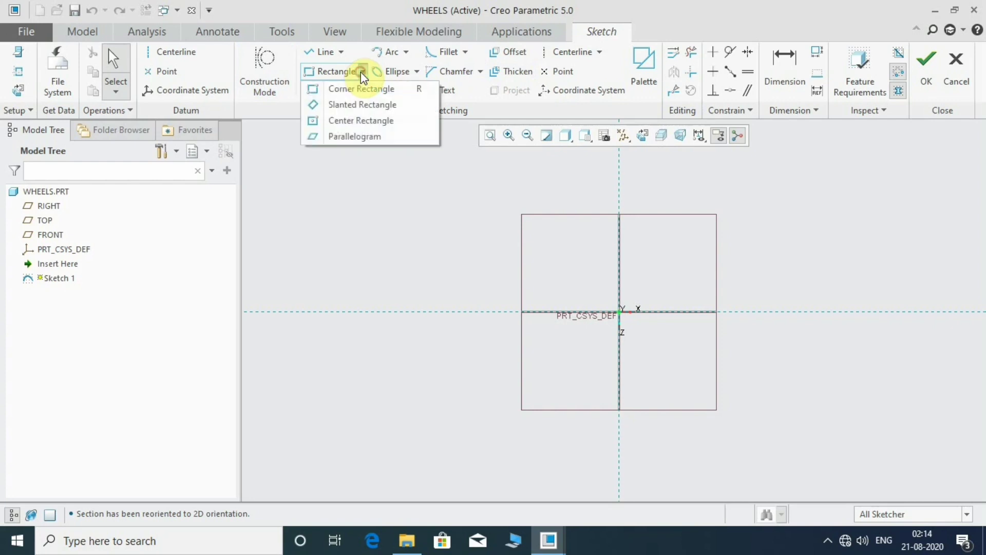
click(355, 121)
click(621, 326)
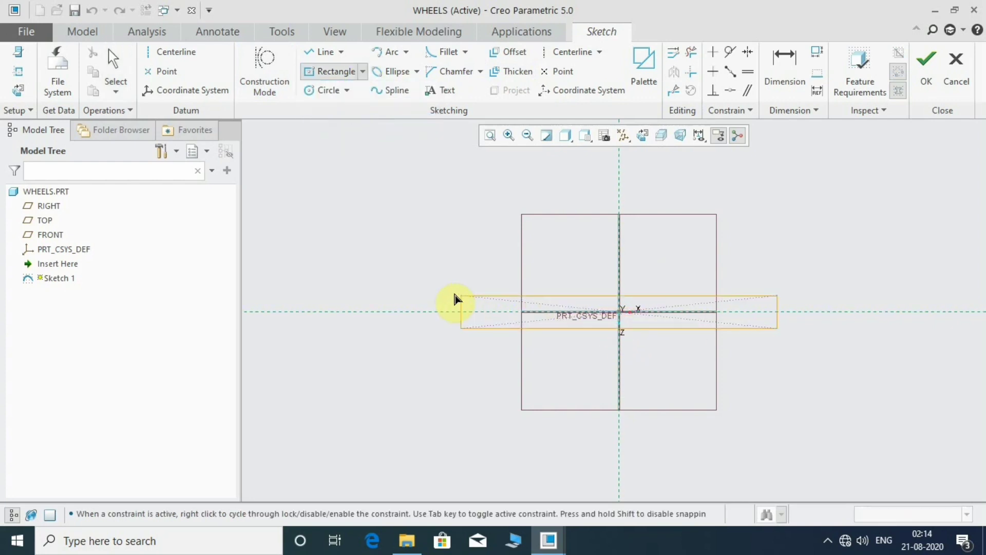
click(394, 267)
middle_click(719, 320)
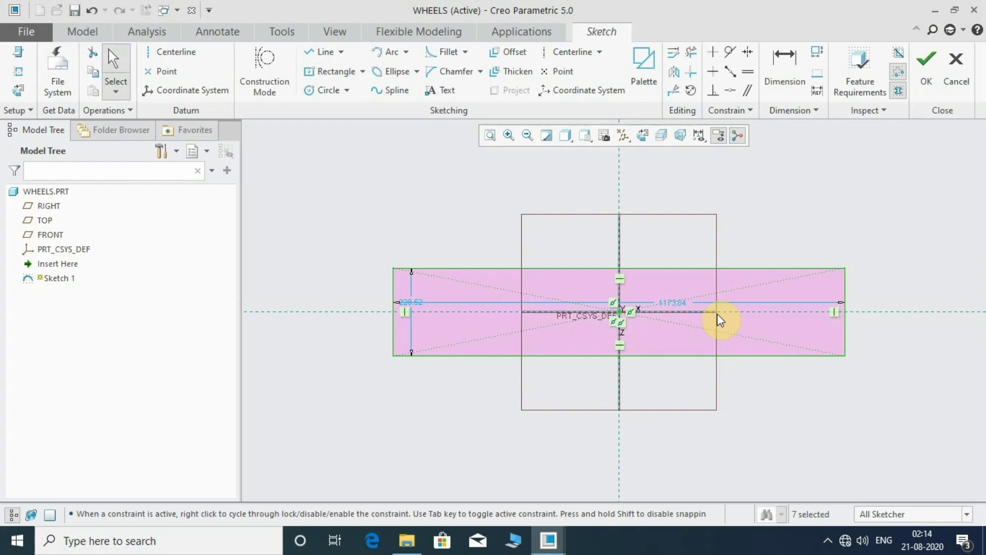
click(665, 305)
Step: Set the rectangle's width to 3000 and height to 500
double_click(675, 304)
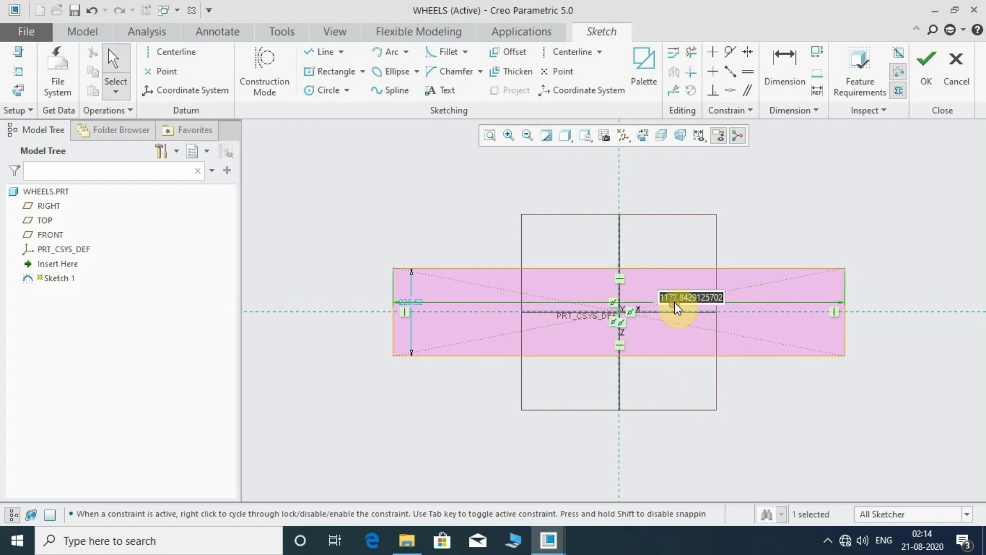
text(3000)
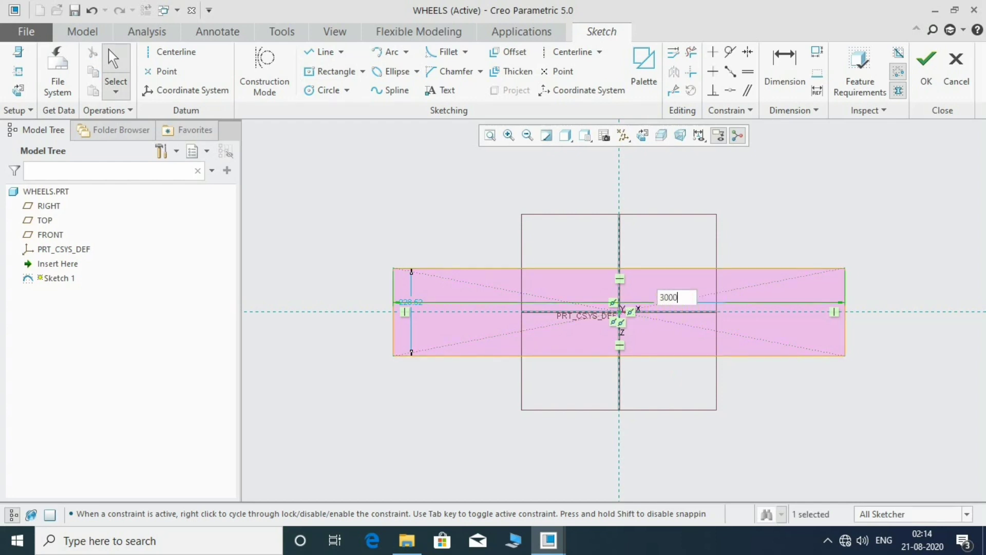
key(Return)
scroll(676, 307, down, 3)
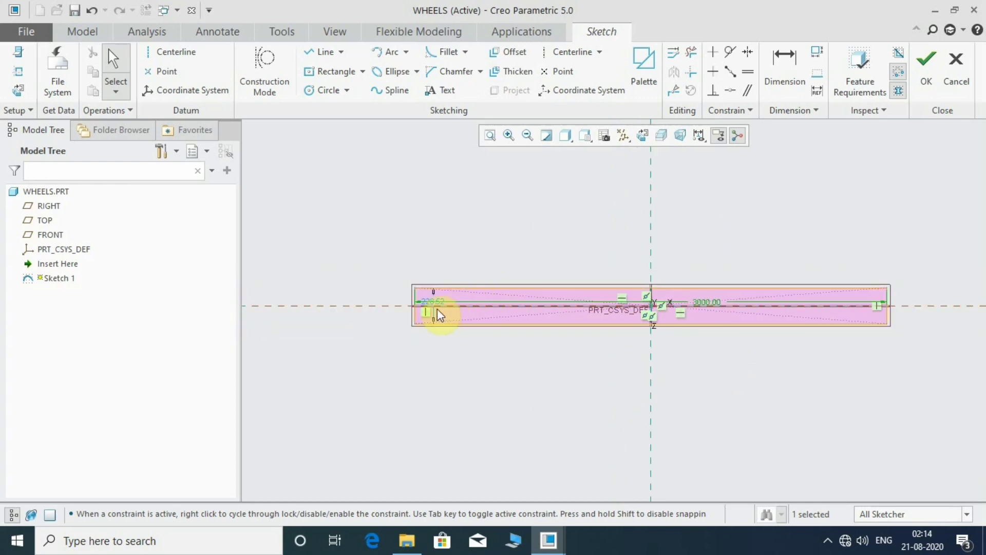
scroll(434, 308, up, 3)
double_click(431, 296)
text(500)
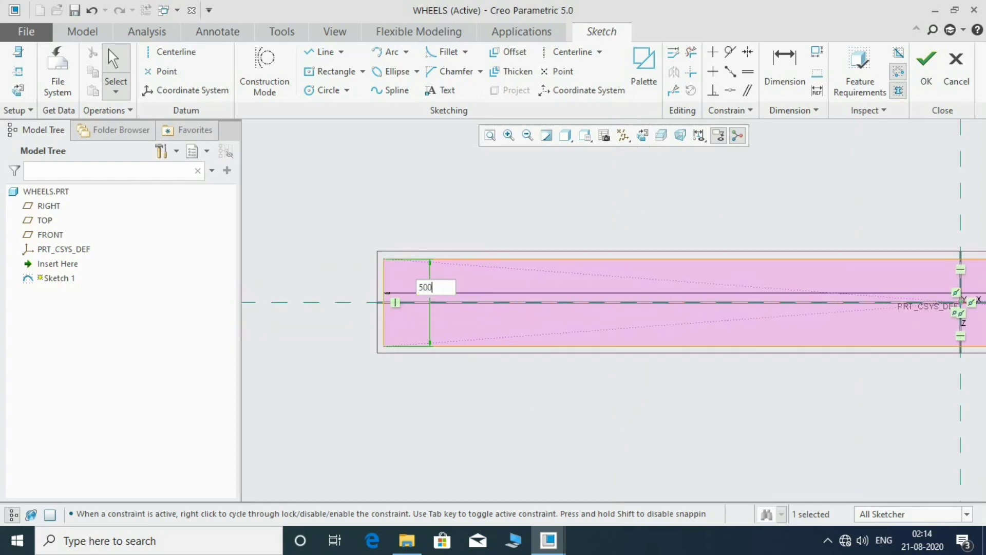
key(Return)
scroll(505, 320, down, 3)
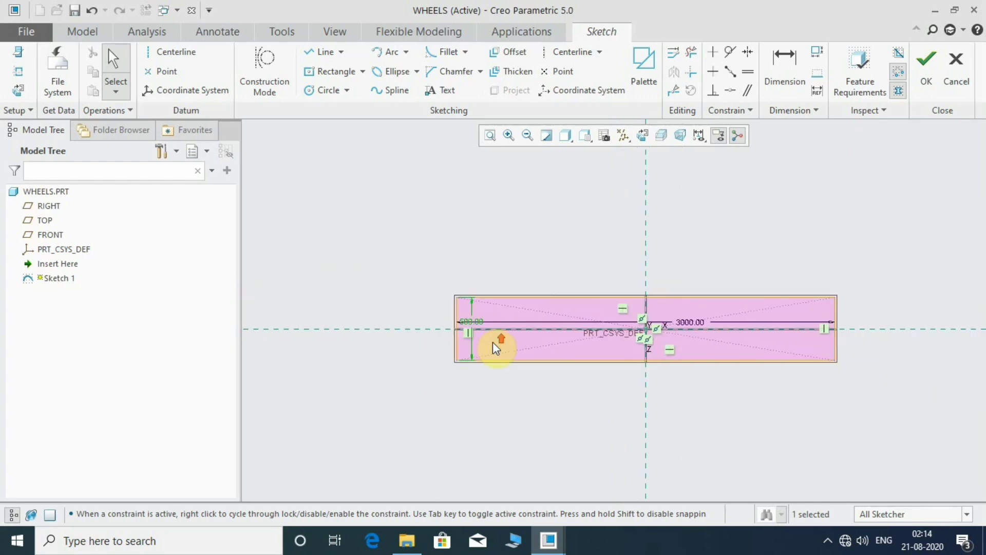
Step: Extrude the rectangle symmetrically to a 50-thick slab as Extrude 1
click(925, 77)
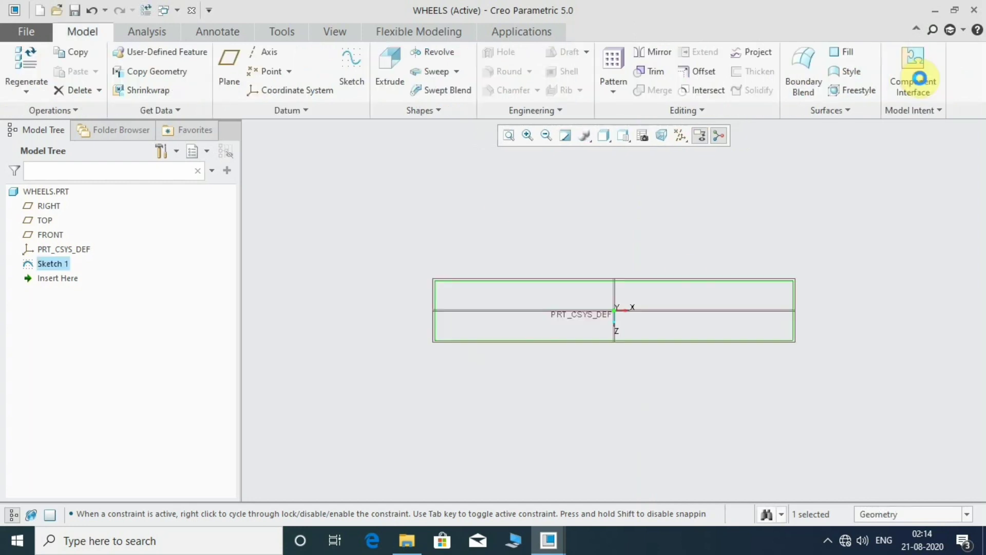
middle_drag(584, 343, 600, 297)
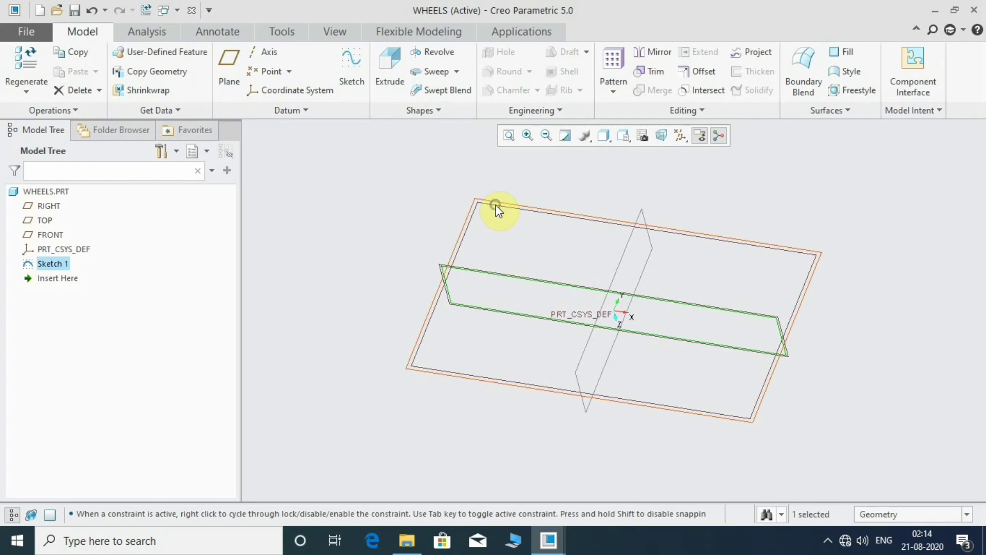
click(386, 78)
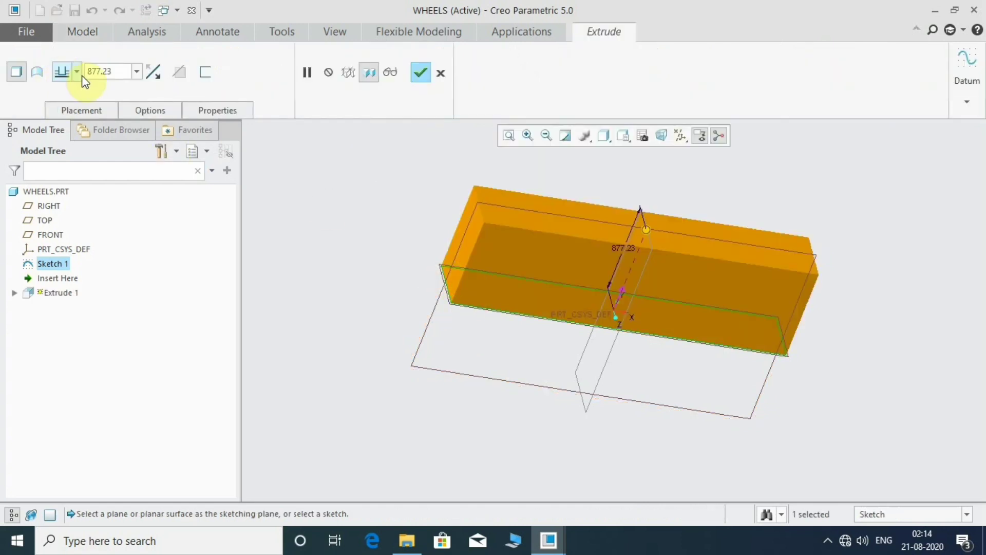
click(64, 114)
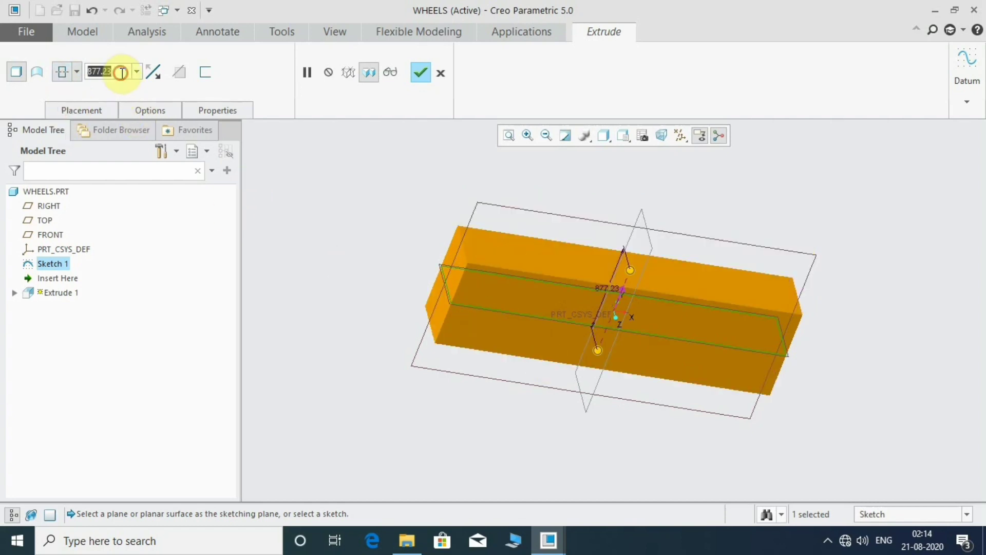
text(50)
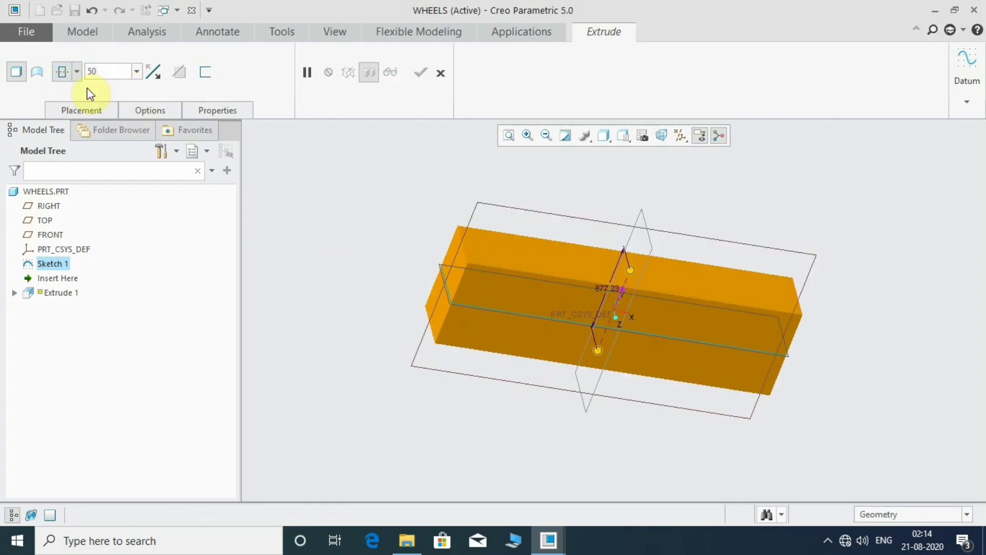
key(Return)
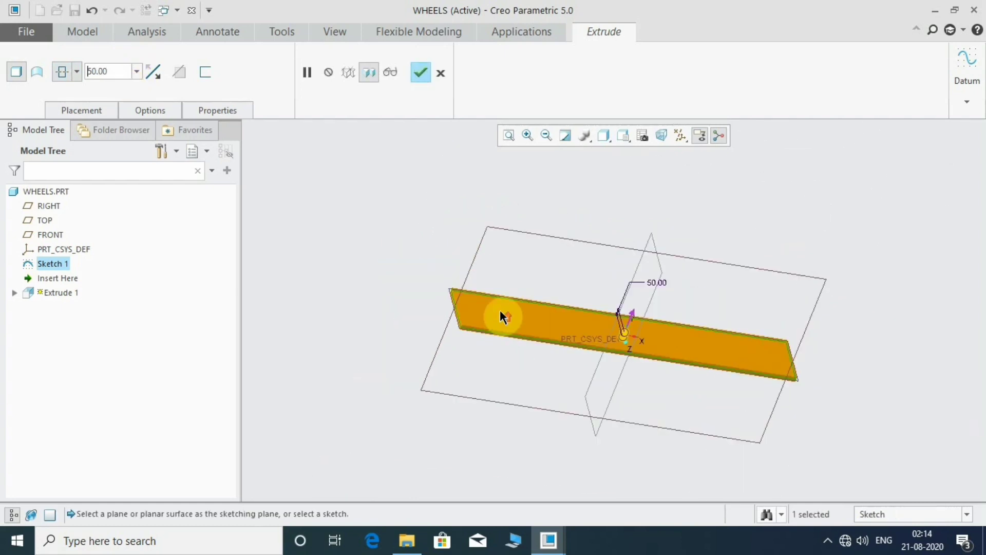
click(421, 73)
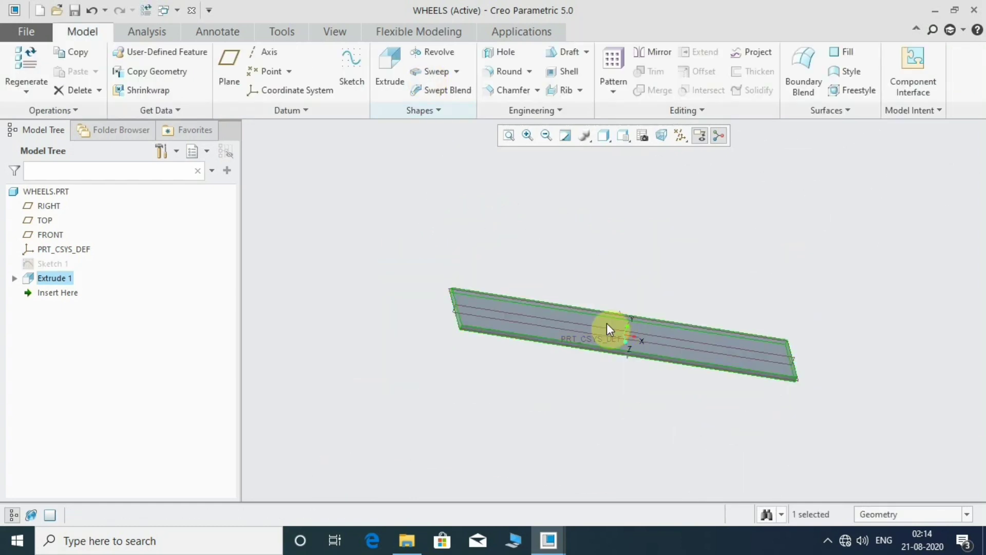
Step: Orbit the slab and select its top face
mouse_move(820, 356)
middle_down()
mouse_move(667, 341)
mouse_move(713, 356)
mouse_move(745, 392)
mouse_move(631, 383)
mouse_move(520, 356)
middle_up()
scroll(420, 319, up, 5)
click(399, 342)
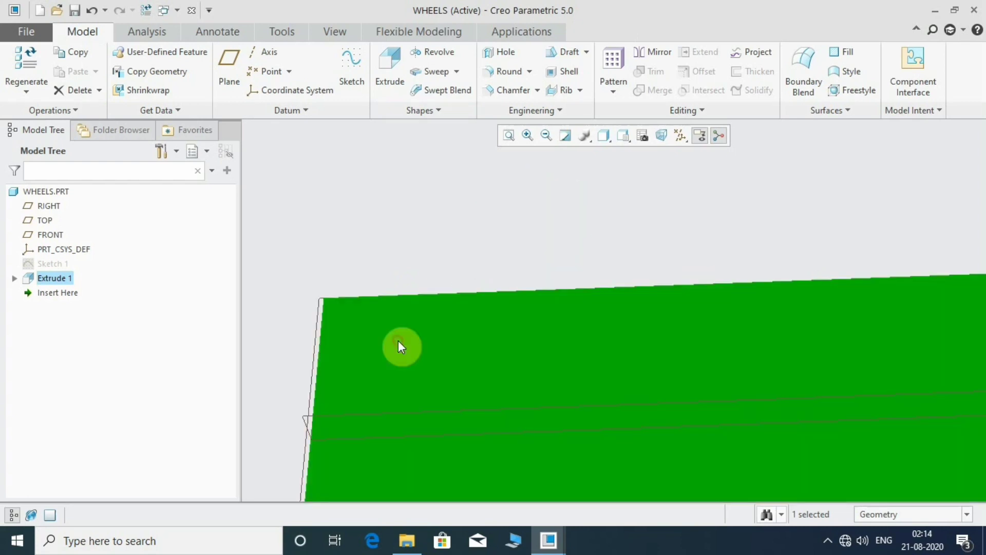
Step: Sketch a slanted parallelogram near the left end of the slab's top face
click(351, 65)
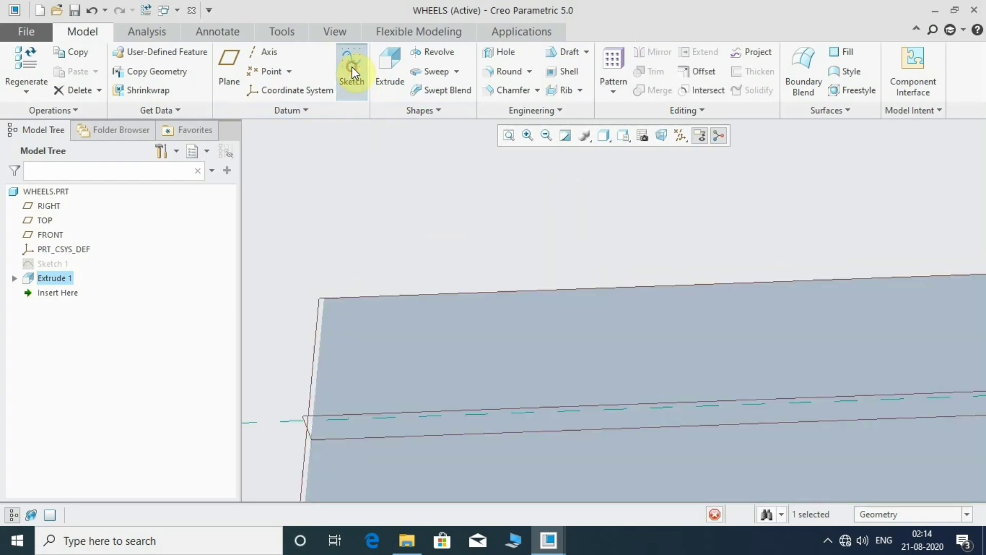
click(18, 91)
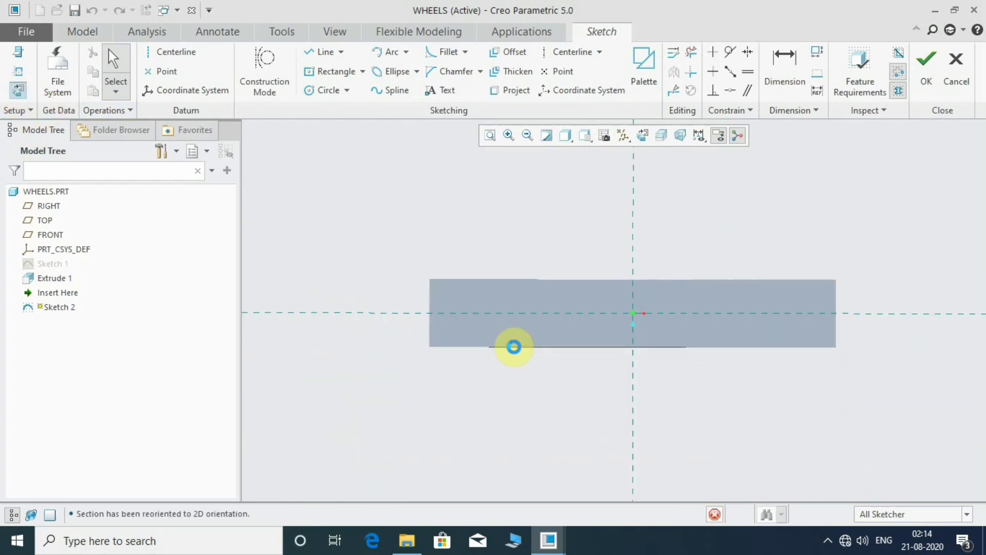
click(362, 72)
click(346, 136)
scroll(458, 302, down, 5)
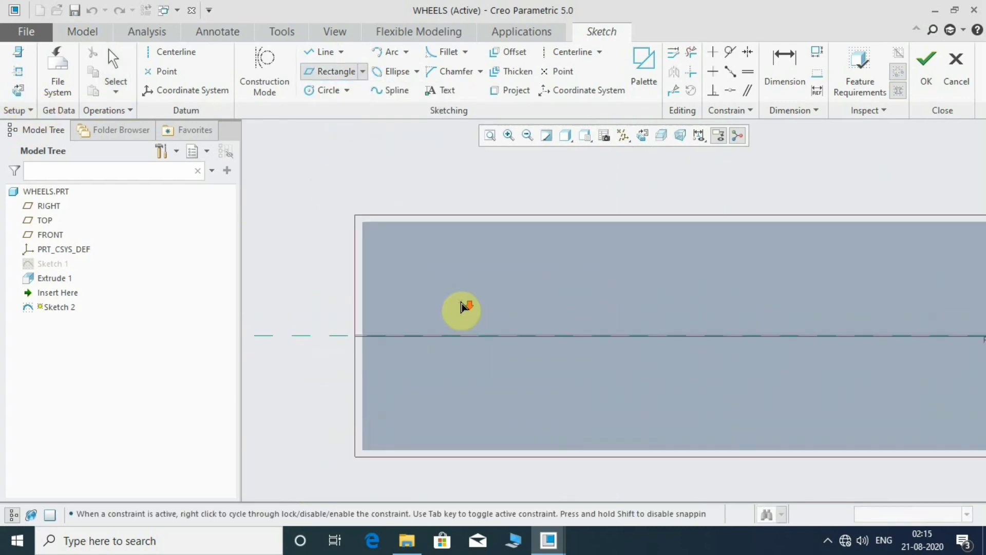
click(417, 286)
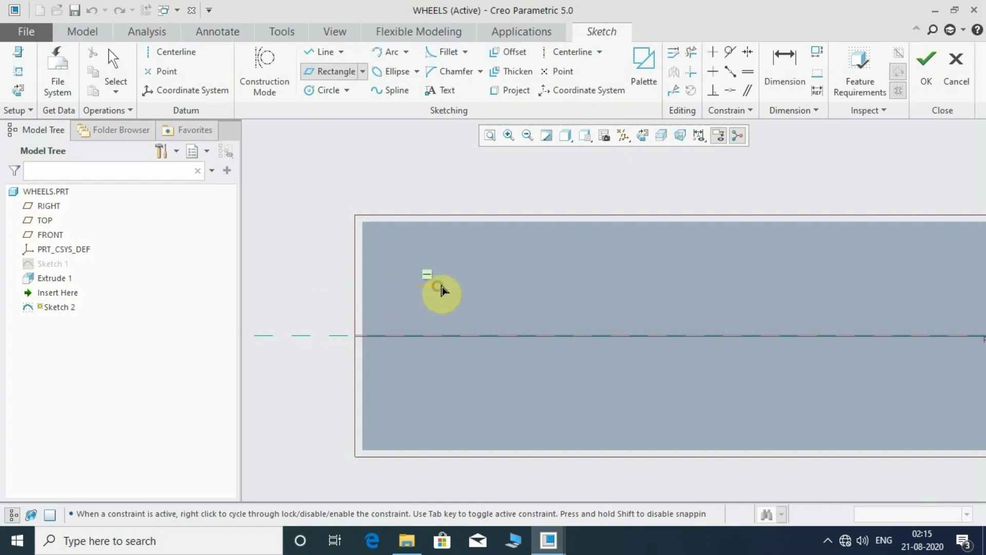
click(494, 242)
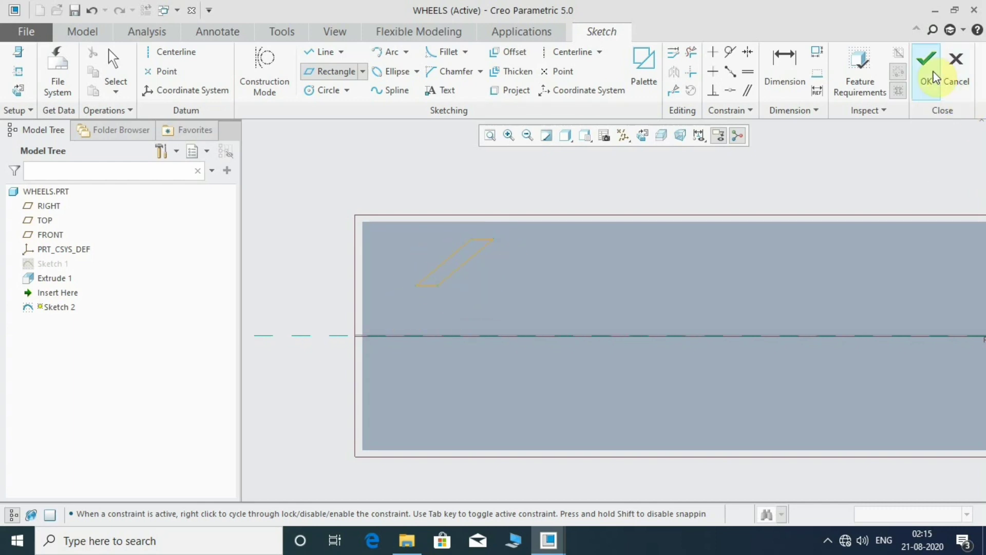
click(933, 85)
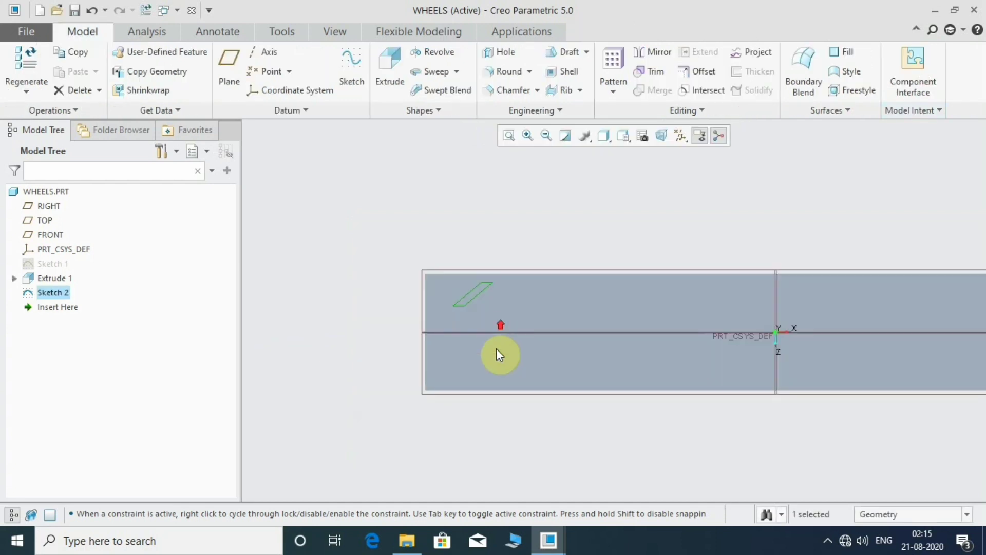
middle_drag(468, 319, 535, 324)
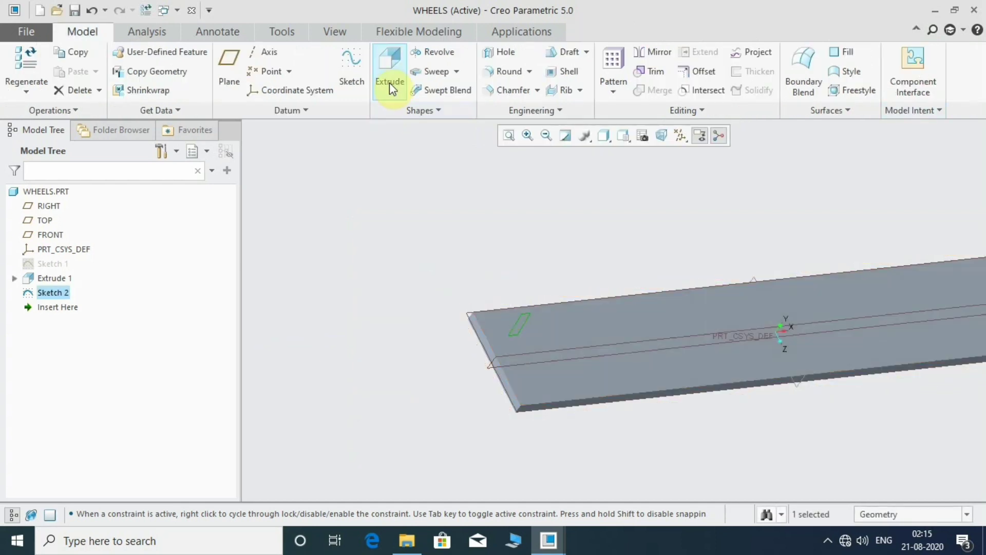
Step: Extrude the parallelogram 5 deep into a small slanted block
click(389, 82)
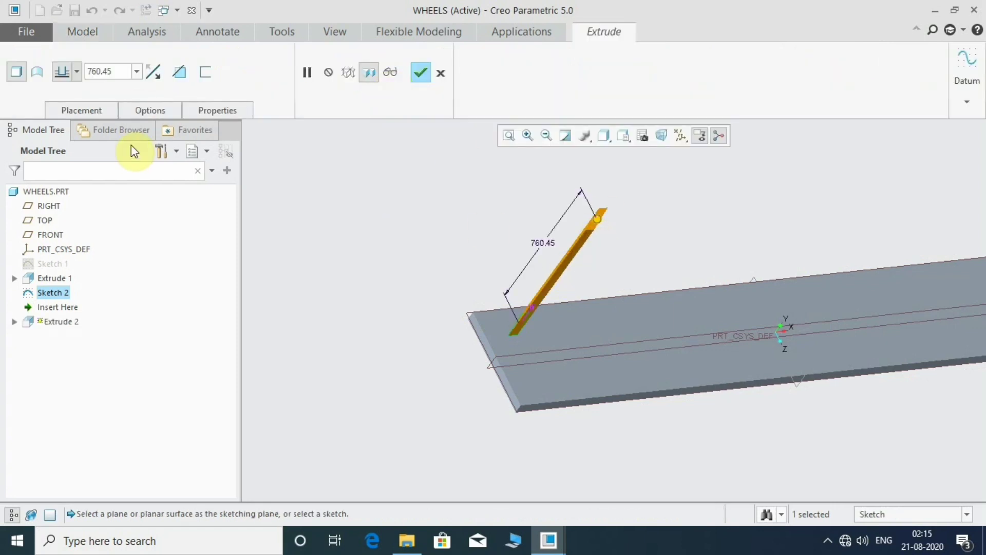
text(5)
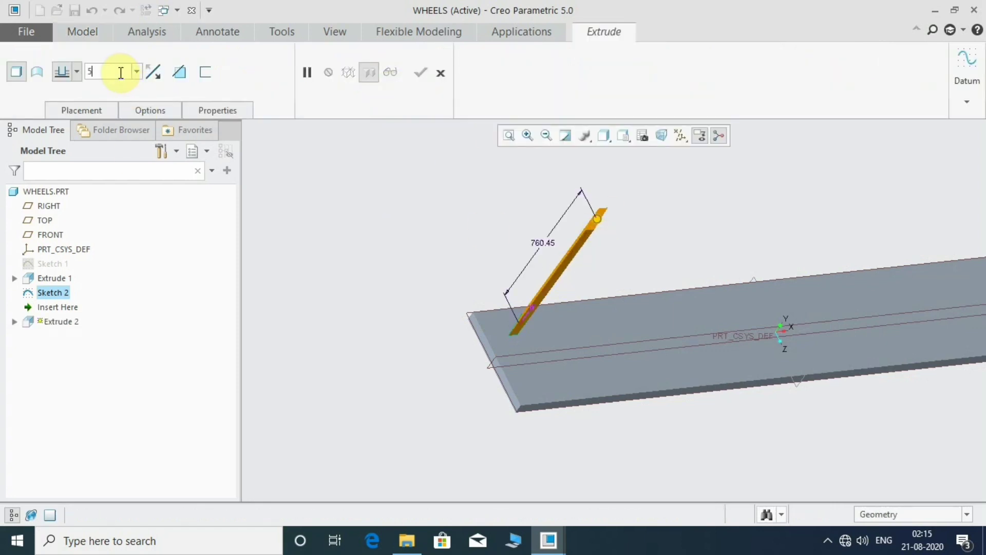
key(Return)
scroll(479, 340, down, 3)
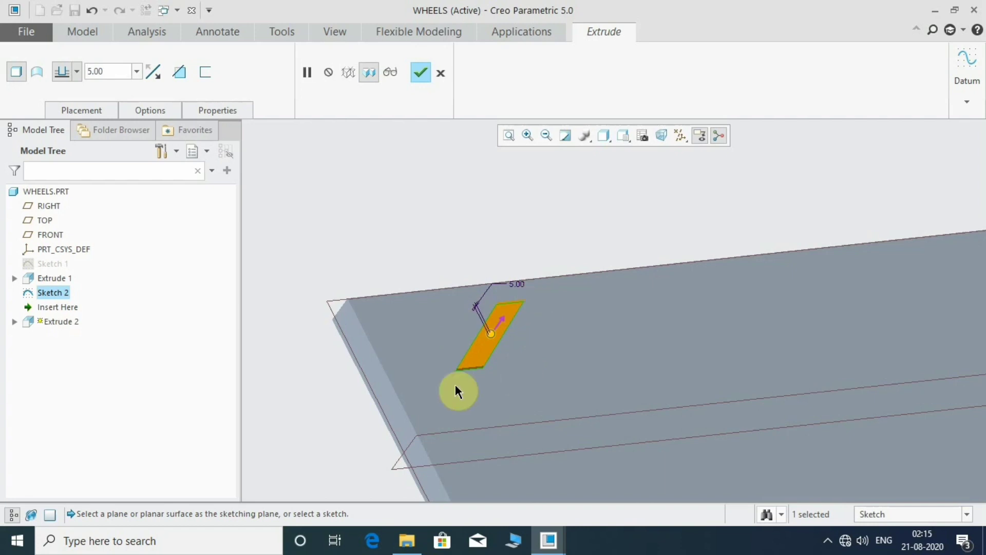
scroll(418, 321, up, 2)
scroll(385, 265, up, 2)
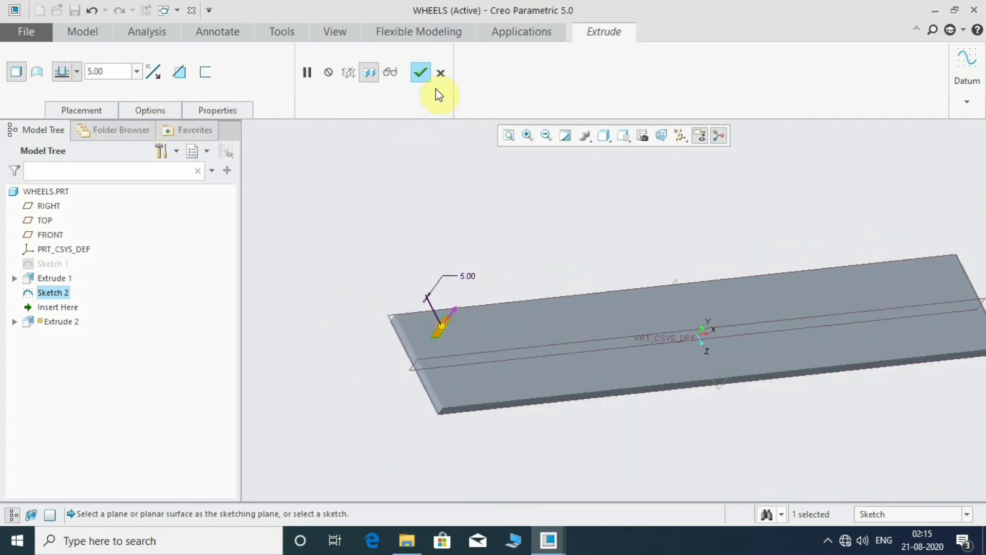
click(423, 75)
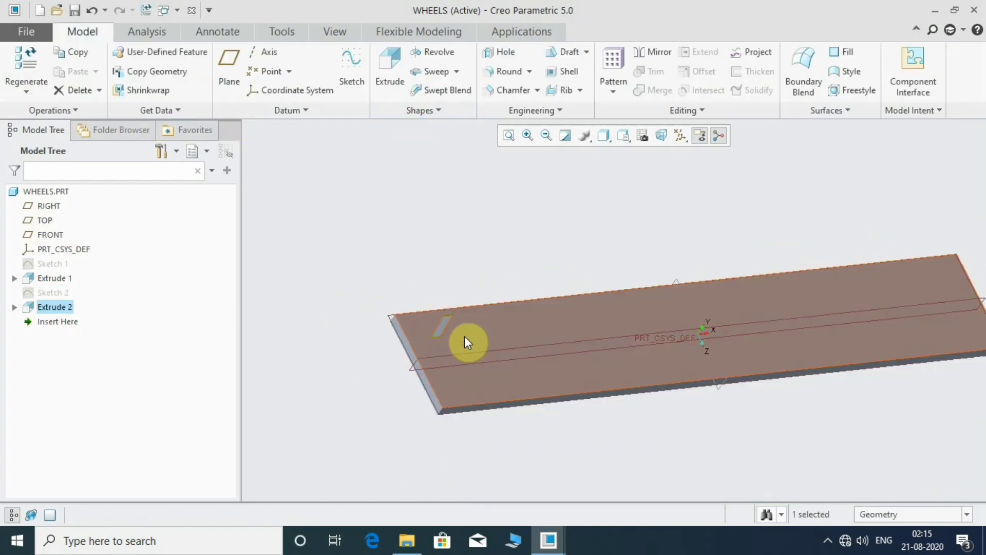
scroll(436, 335, down, 3)
Step: Start a Direction pattern of Extrude 2 along the slab's long edge
click(370, 254)
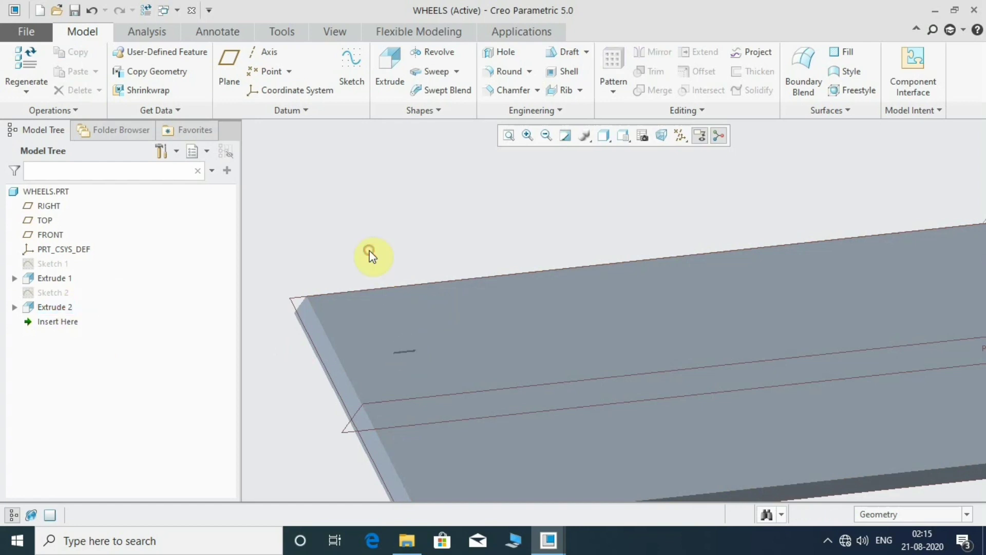
click(48, 306)
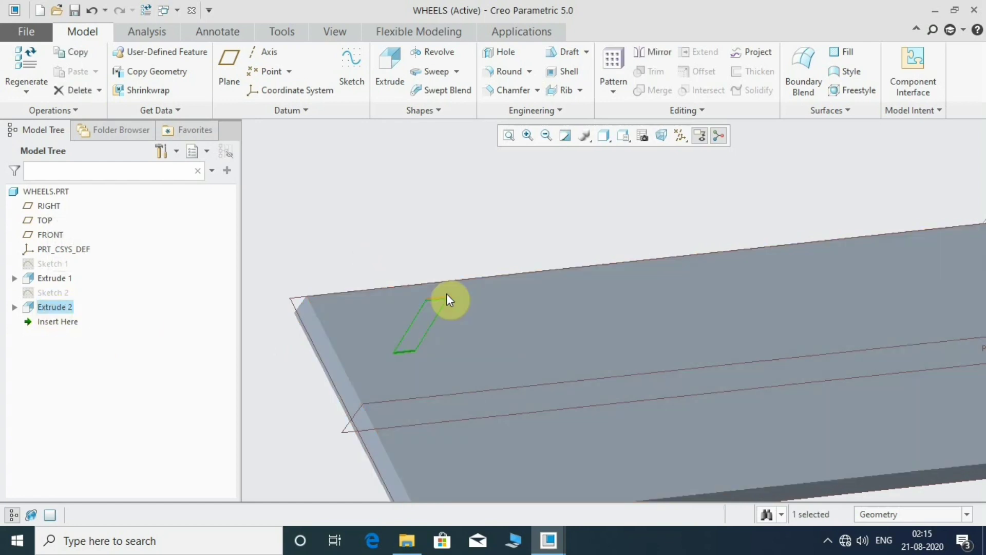
click(615, 65)
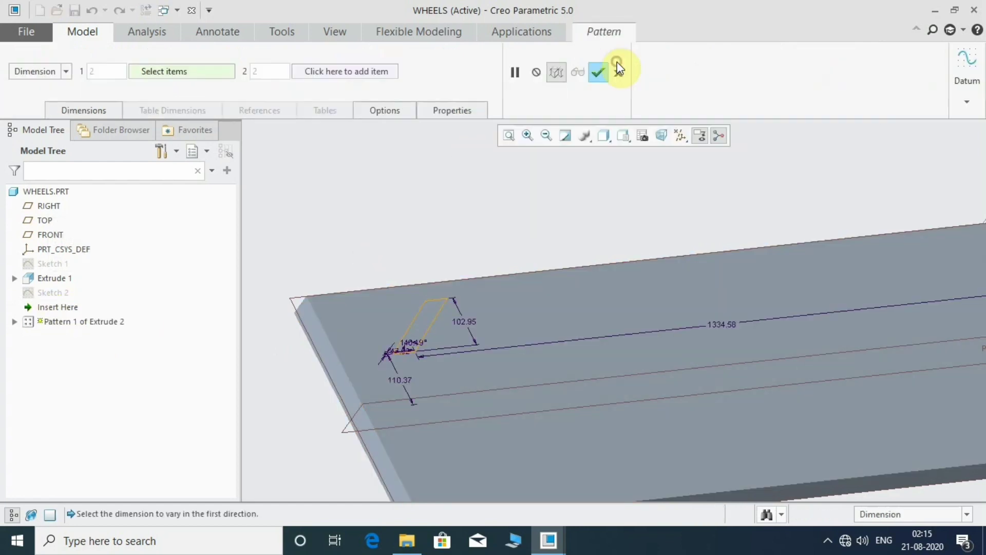
scroll(414, 257, down, 3)
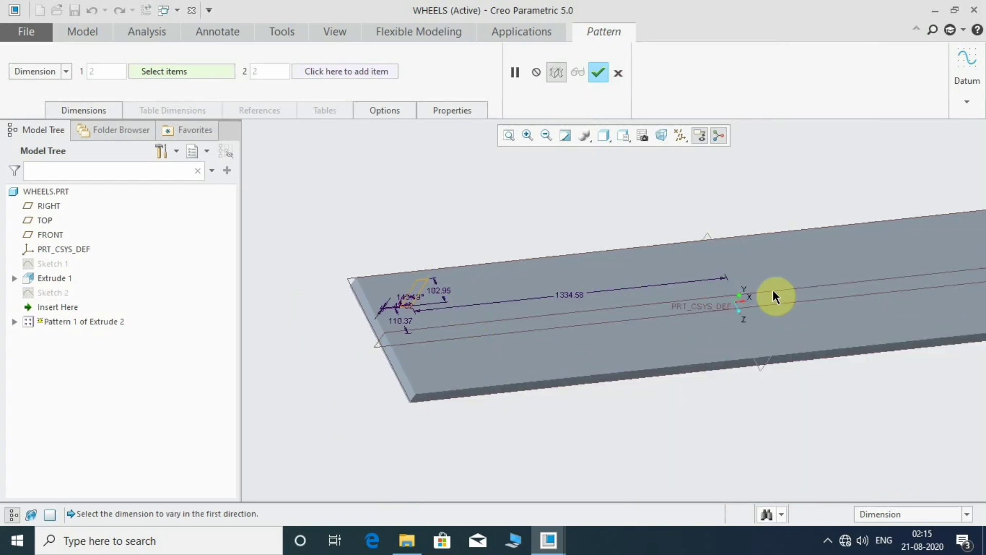
click(66, 72)
click(49, 94)
scroll(565, 385, up, 3)
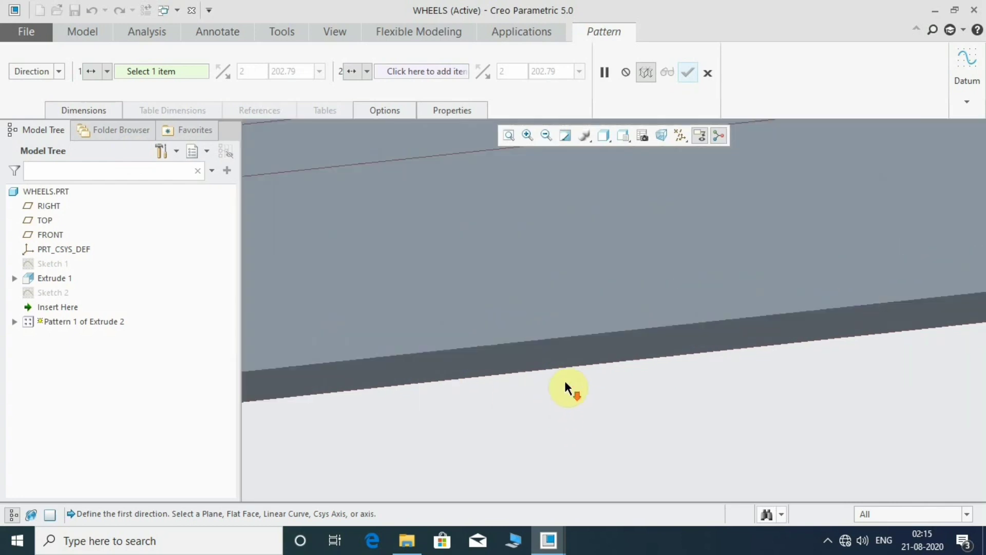
click(583, 334)
scroll(583, 386, down, 3)
scroll(587, 398, down, 2)
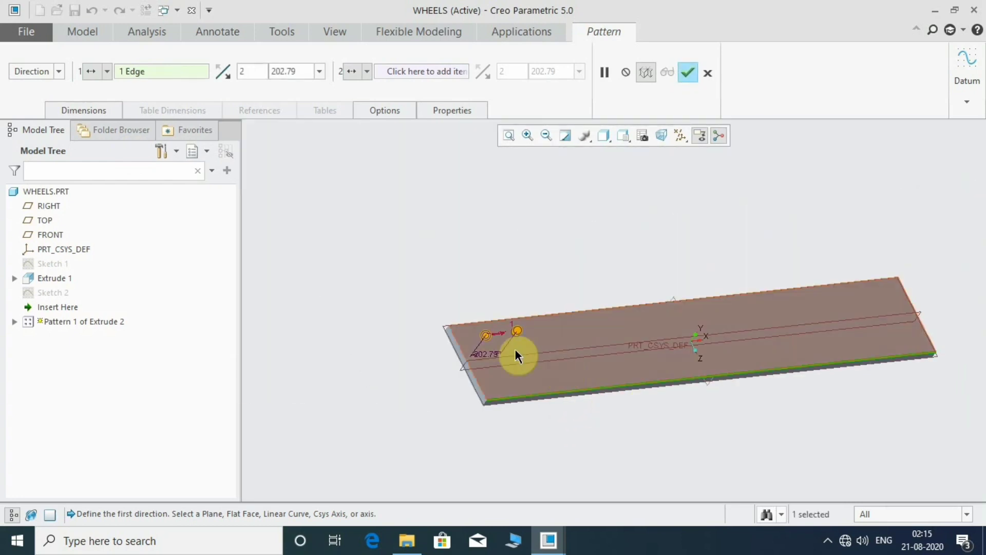
scroll(518, 356, up, 2)
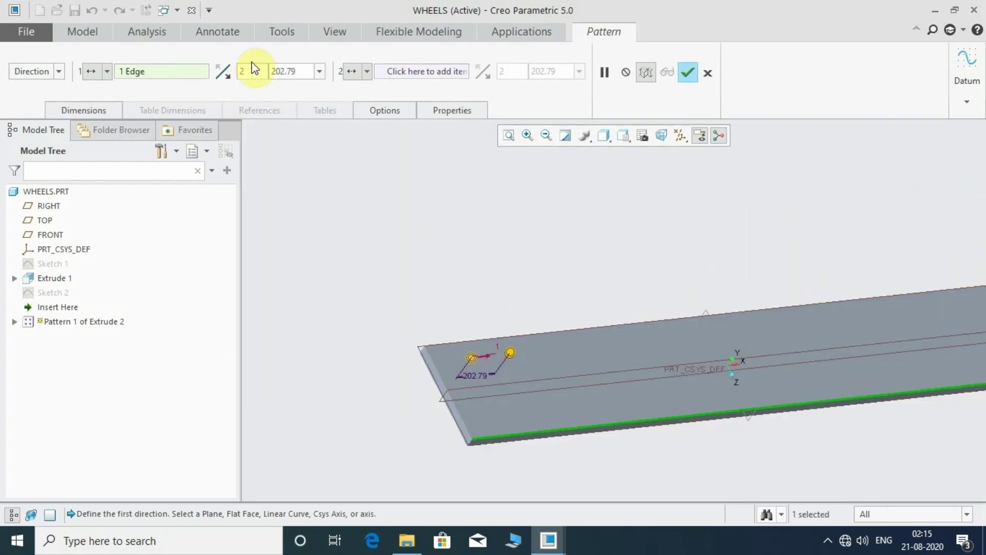
Step: Set the pattern to 15 members spaced 190 apart and finish it
text(2)
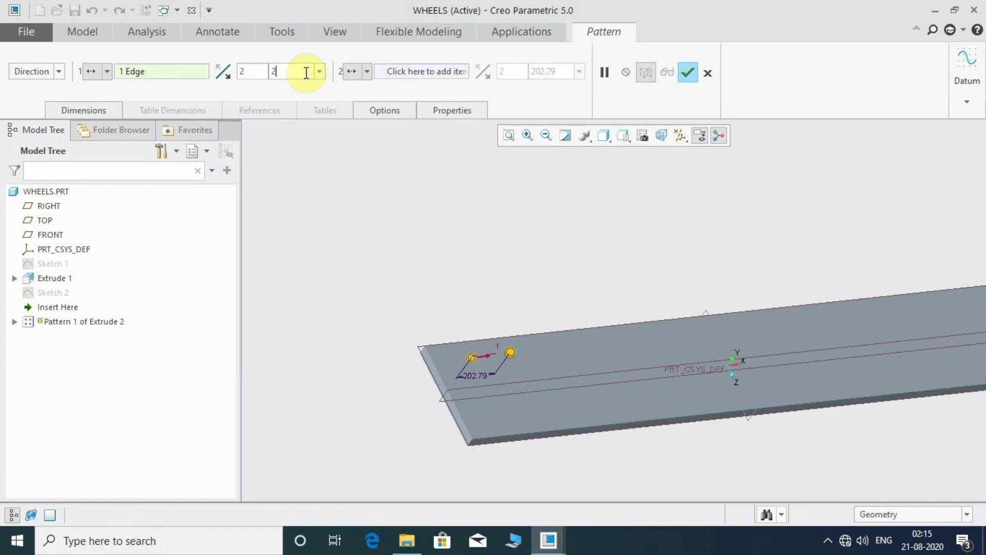
text(00)
key(Return)
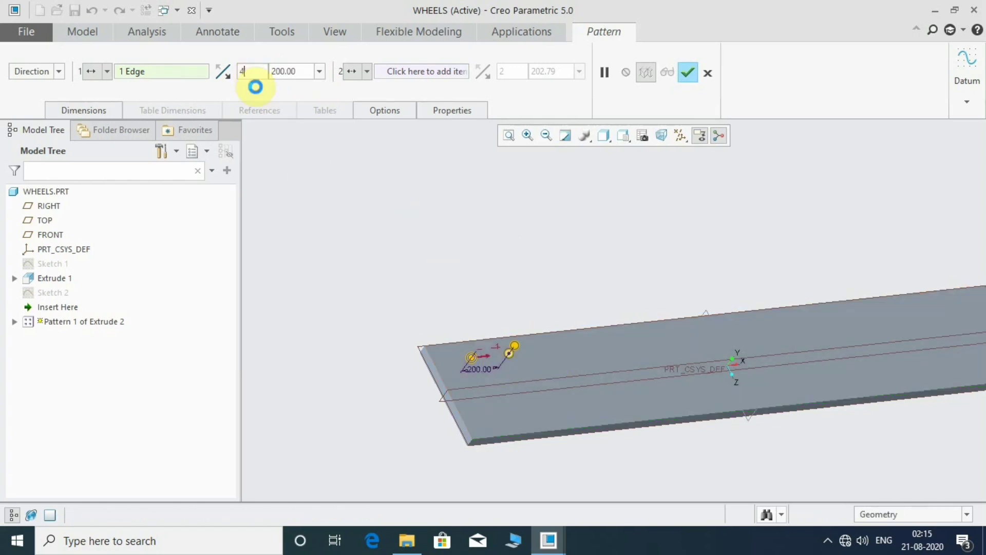
text(4)
key(Return)
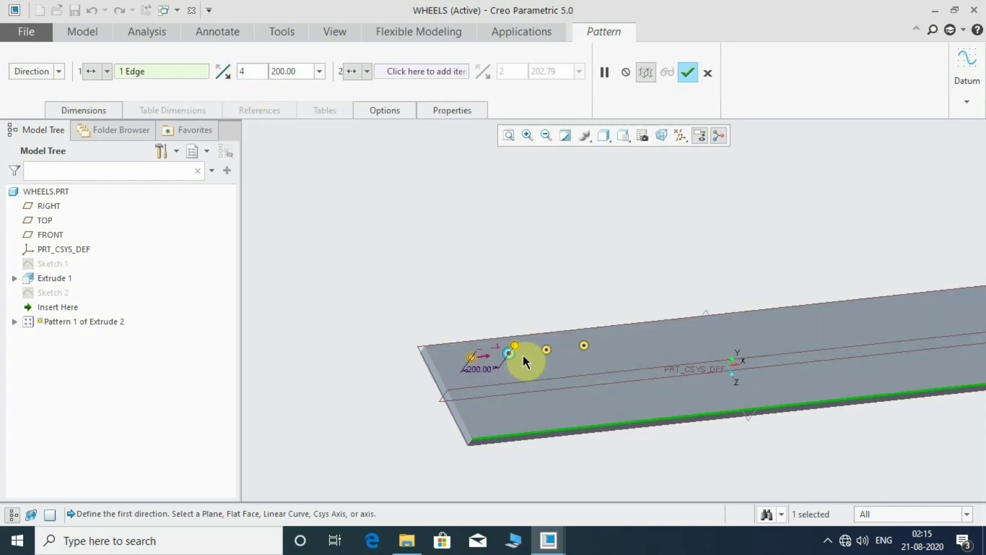
scroll(466, 374, up, 3)
scroll(646, 349, down, 2)
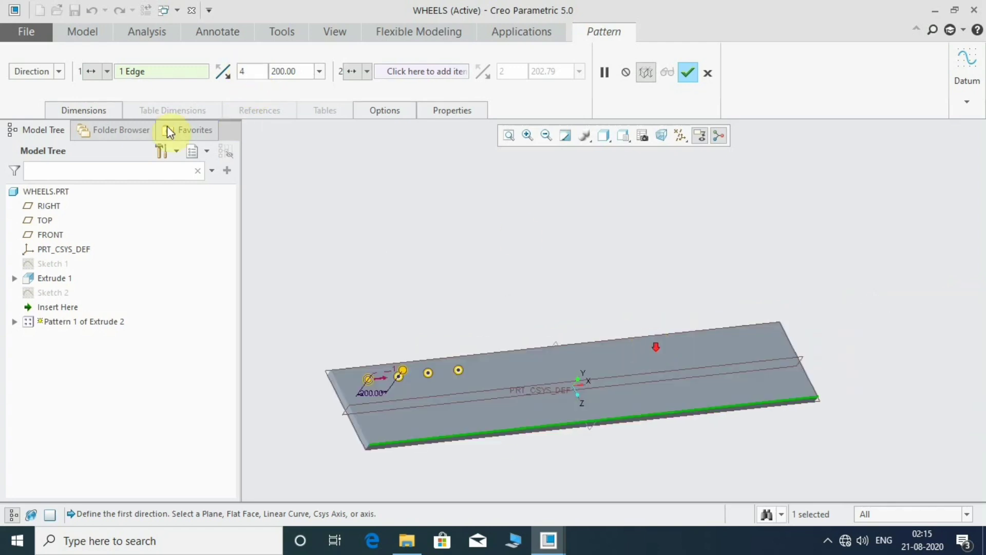
text(15)
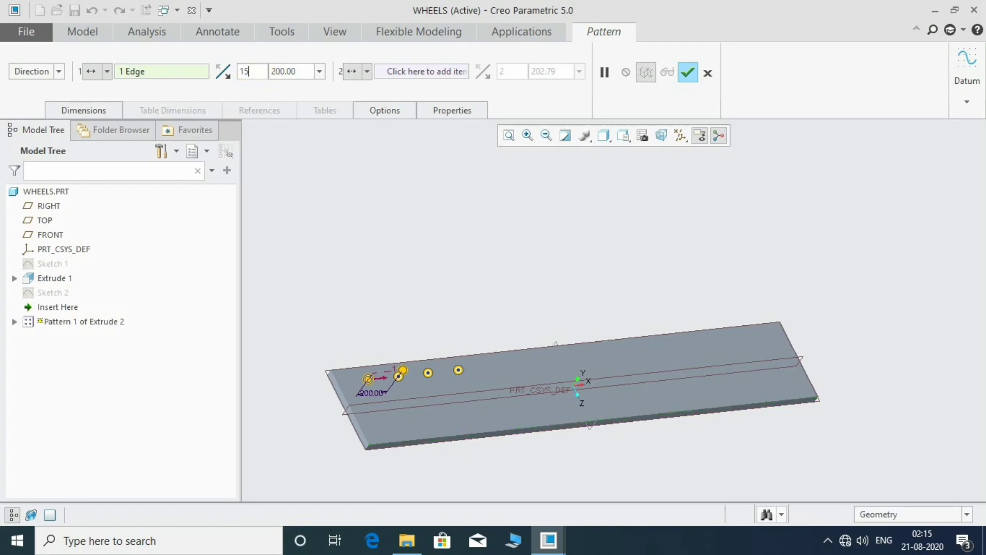
key(Return)
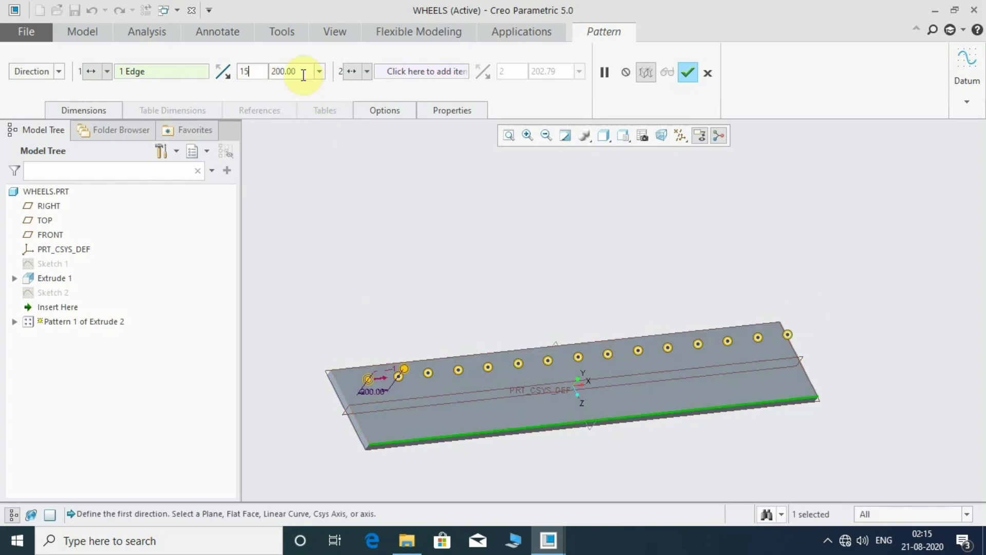
text(190)
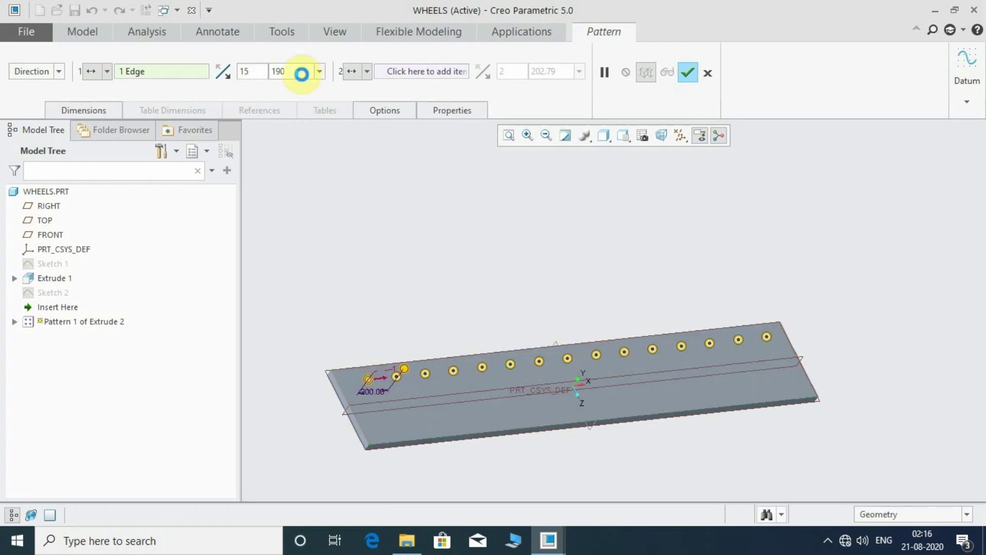
key(Return)
mouse_move(381, 379)
middle_down()
mouse_move(684, 386)
mouse_move(686, 410)
middle_up()
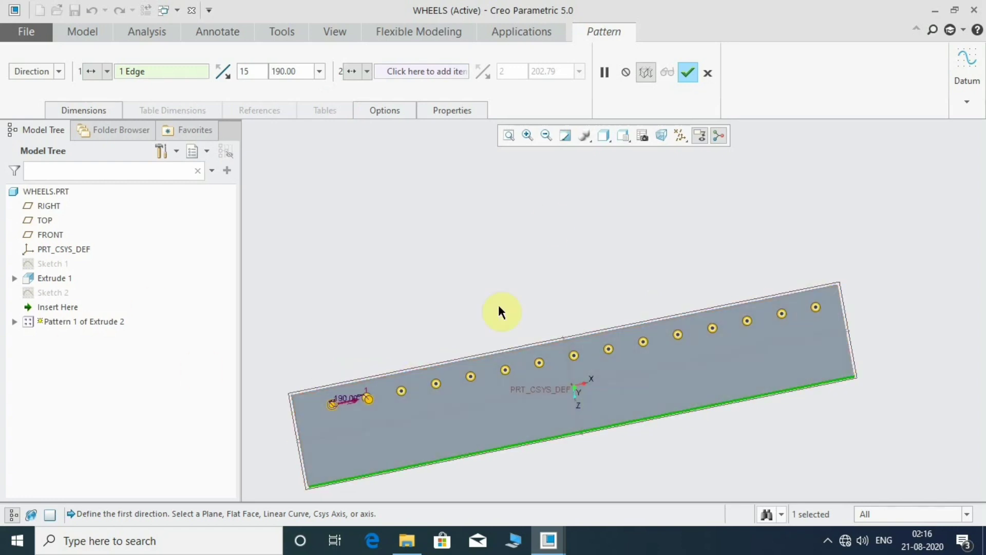
click(688, 72)
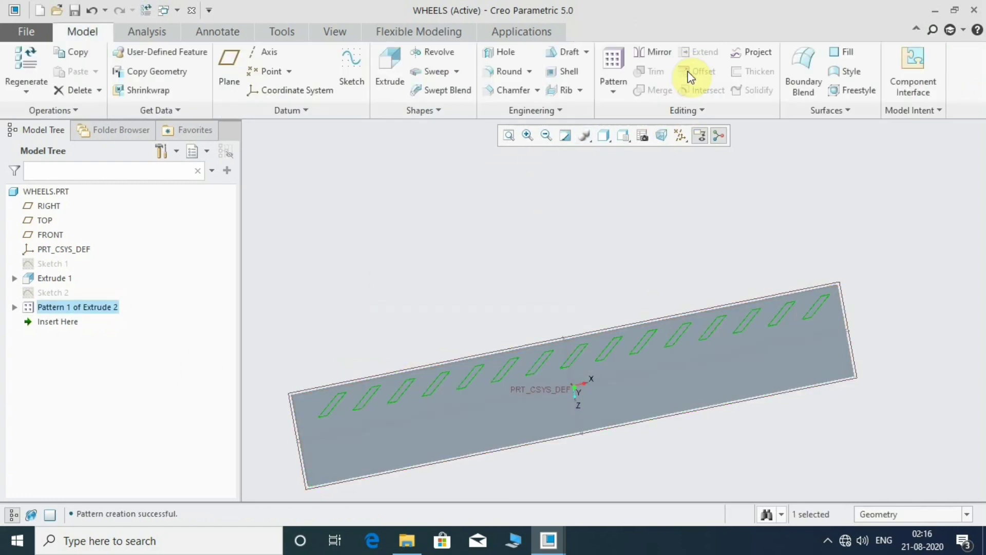
Step: Mirror Pattern 1 of the slanted blocks across the FRONT plane
mouse_move(603, 323)
middle_down()
mouse_move(610, 299)
mouse_move(640, 291)
mouse_move(566, 287)
mouse_move(452, 381)
mouse_move(427, 352)
mouse_move(842, 323)
mouse_move(345, 288)
middle_up()
click(543, 304)
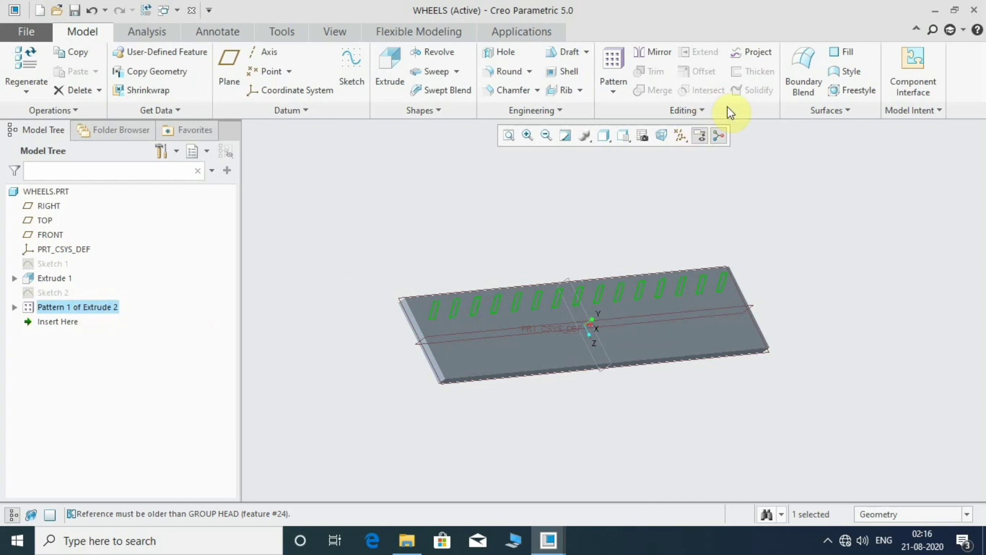
click(650, 52)
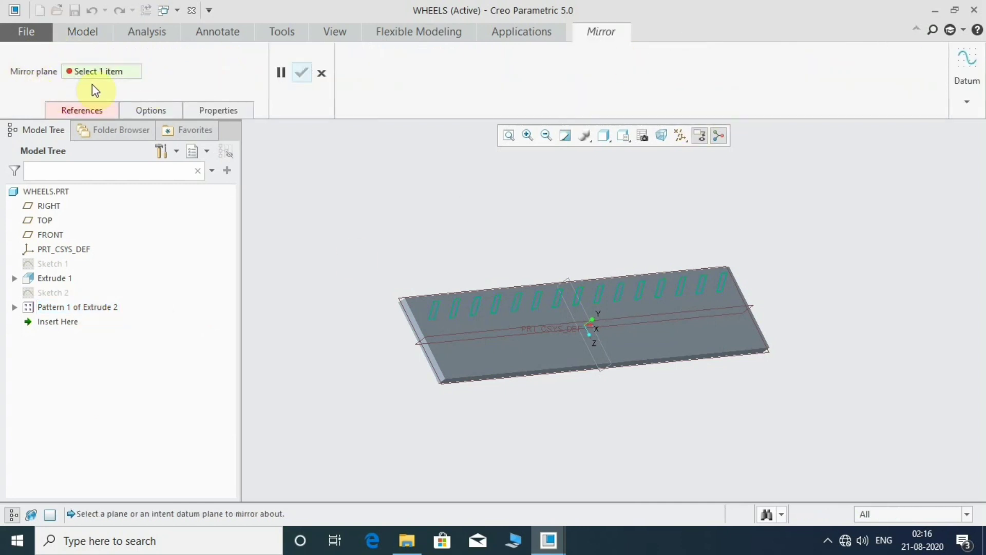
click(416, 344)
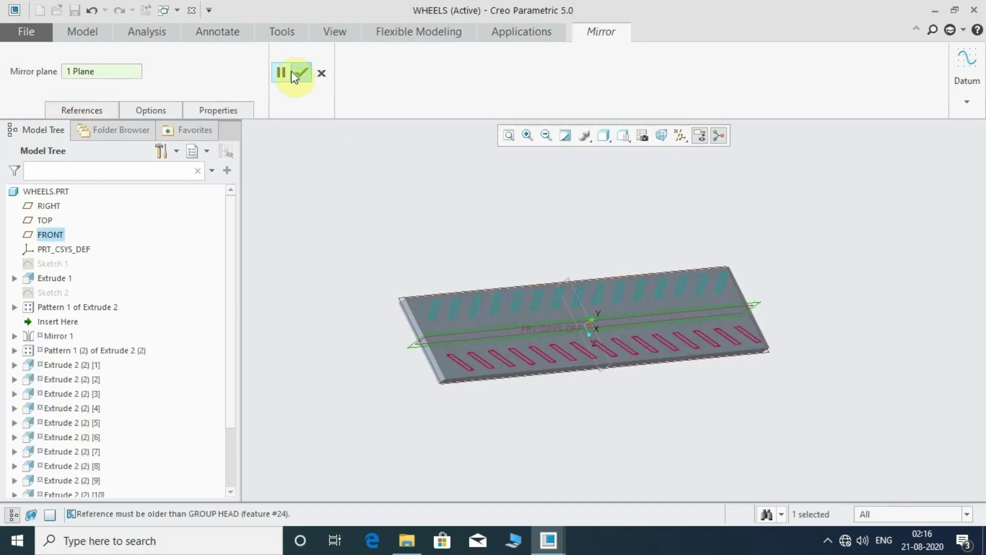
click(300, 75)
mouse_move(579, 380)
middle_down()
mouse_move(608, 396)
mouse_move(531, 388)
middle_up()
scroll(529, 383, down, 5)
scroll(574, 363, up, 3)
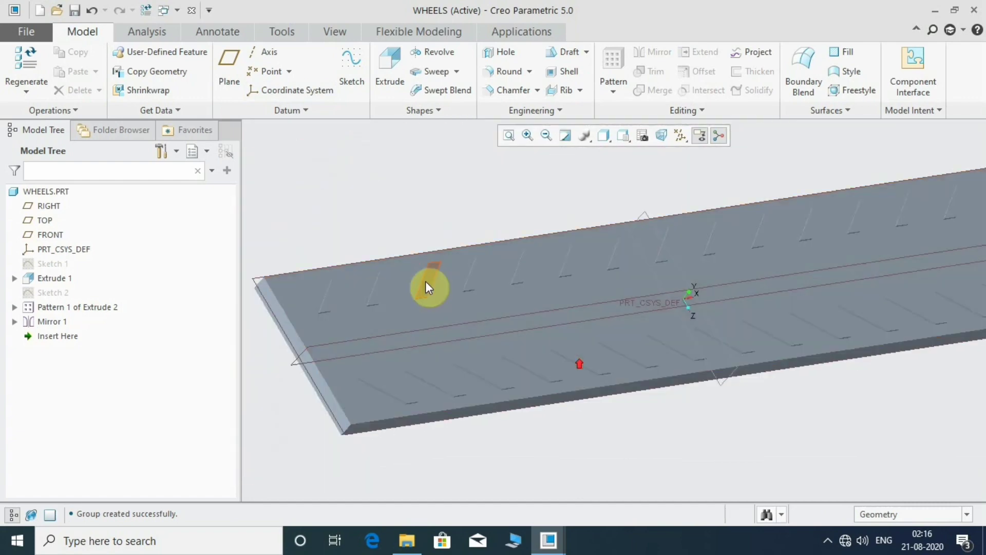
scroll(425, 281, down, 2)
Step: Start a sketch on the plate's top face using the Corner Rectangle tool
click(362, 324)
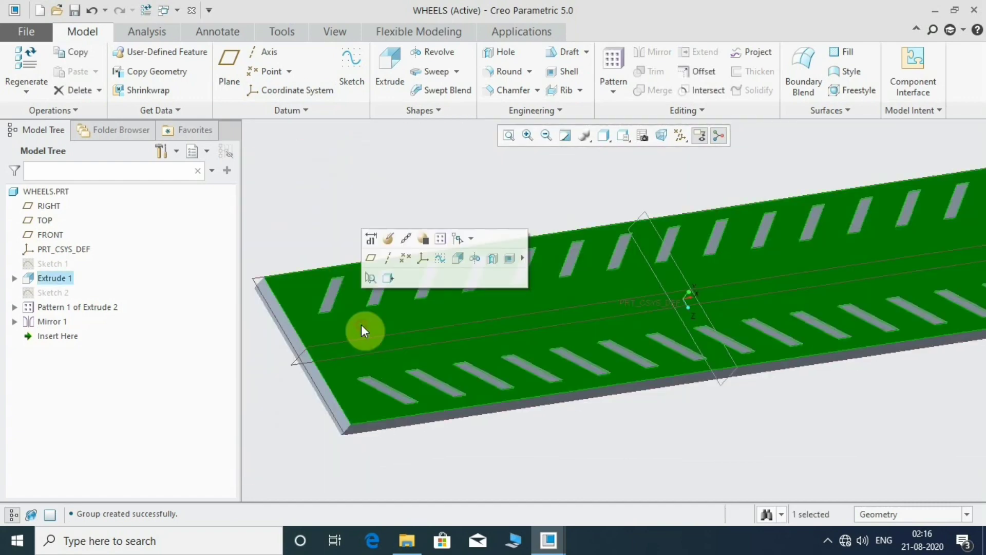
click(349, 62)
click(18, 90)
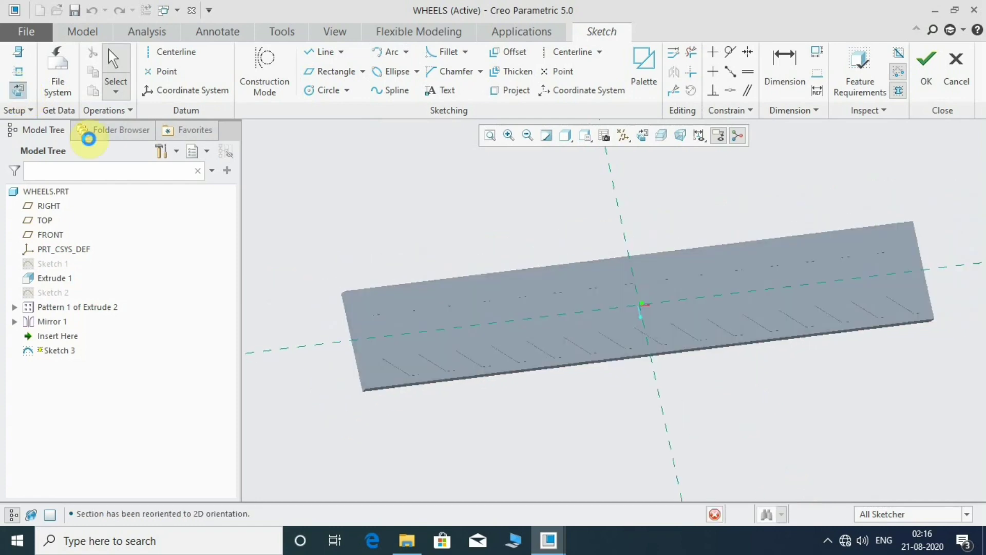
scroll(487, 298, down, 3)
scroll(514, 304, down, 1)
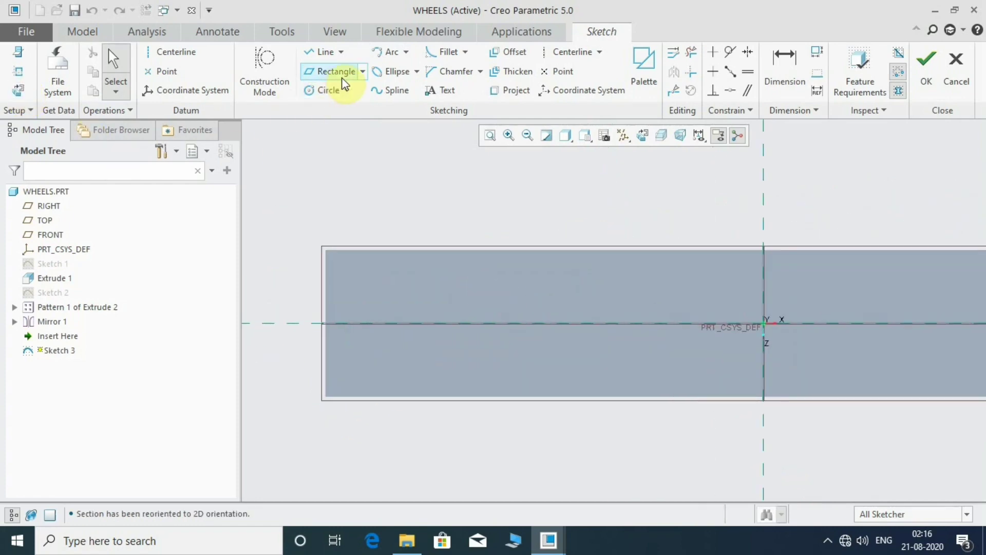
click(360, 72)
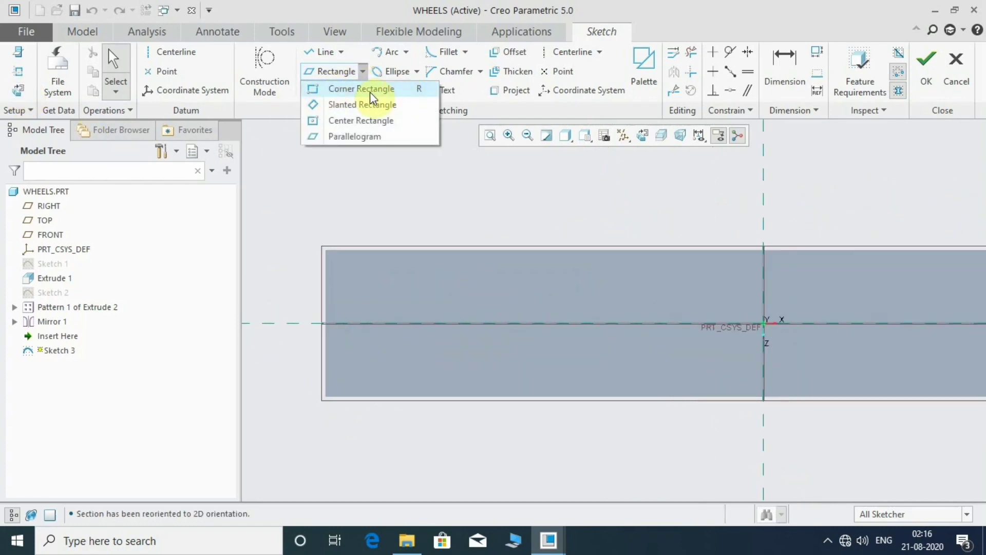
click(370, 91)
Step: Draw a long thin rectangle along the plate and set its height to 20
mouse_move(411, 228)
middle_down()
mouse_move(478, 253)
mouse_move(522, 242)
mouse_move(410, 262)
middle_up()
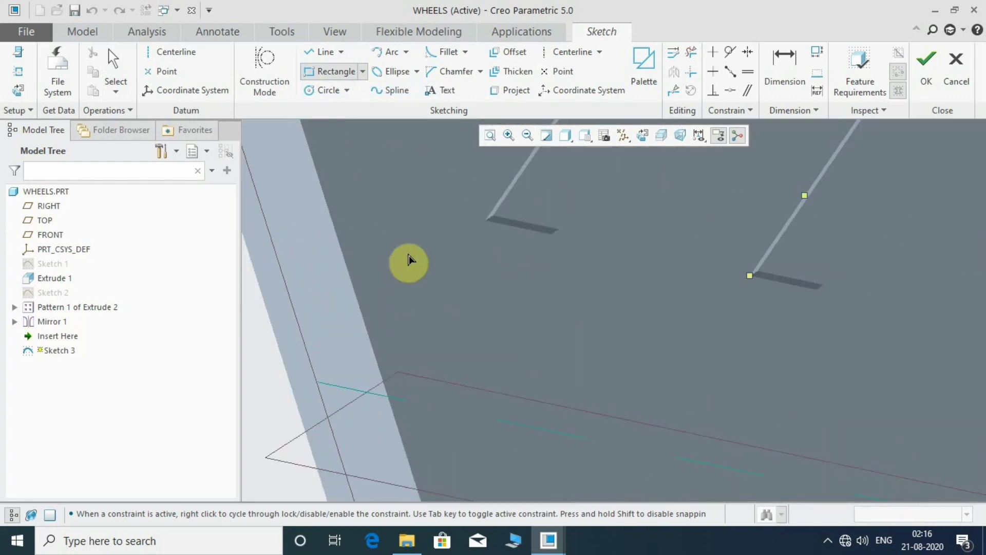
click(333, 222)
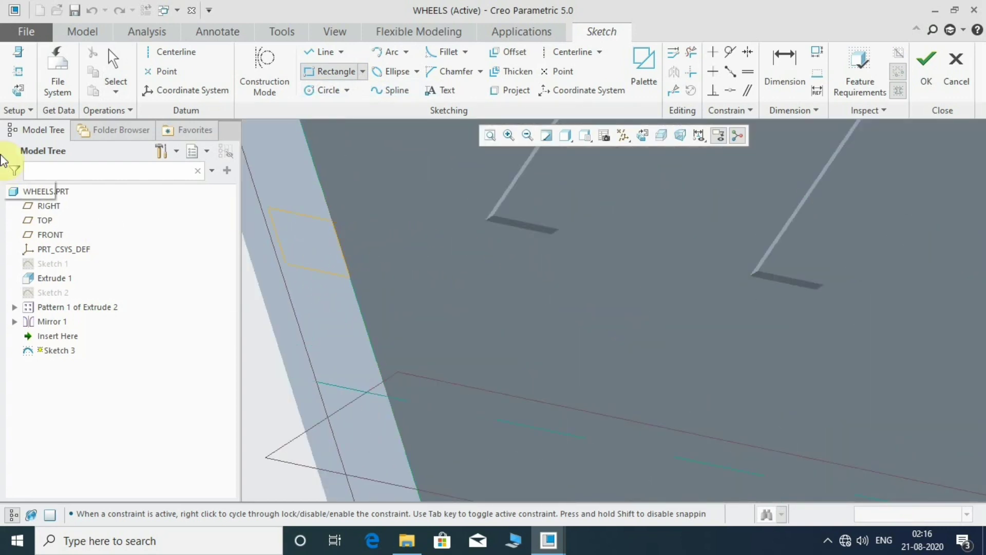
click(18, 90)
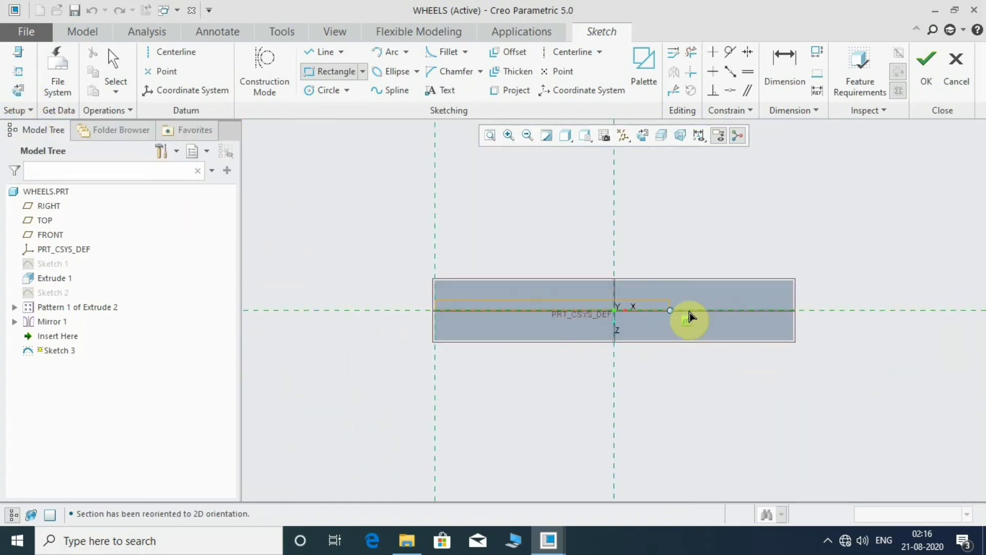
scroll(802, 314, down, 2)
scroll(791, 303, down, 2)
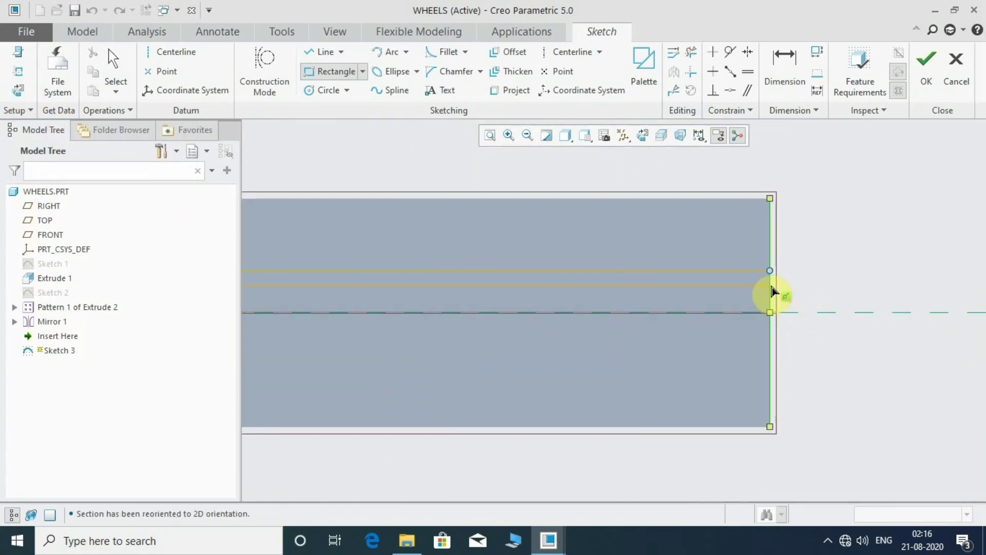
click(760, 283)
middle_click(760, 284)
scroll(786, 293, down, 1)
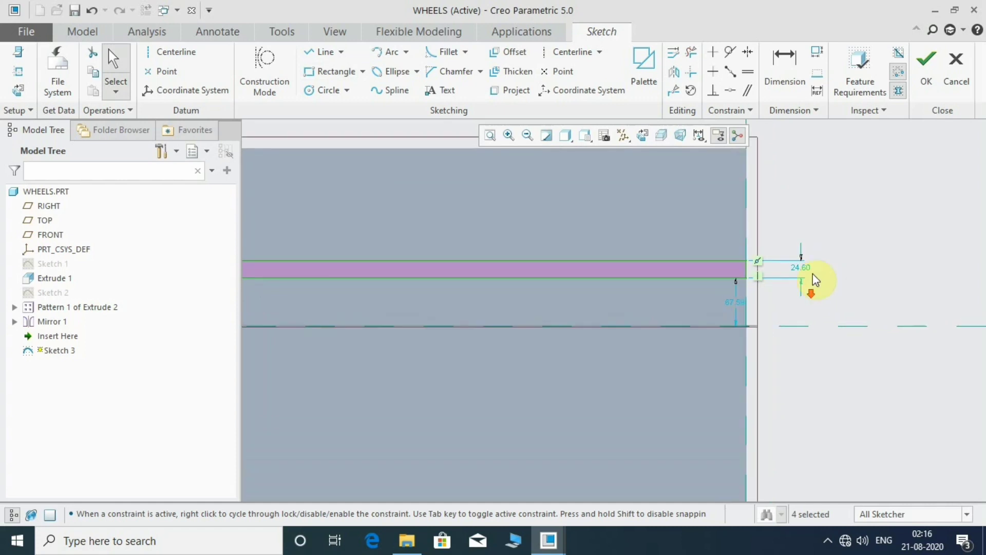
click(805, 273)
double_click(805, 273)
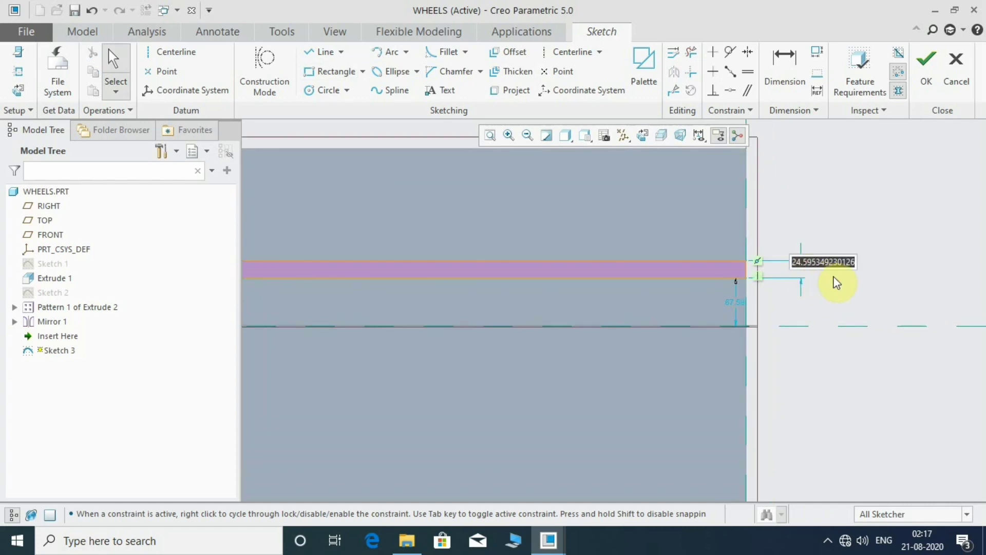
text(20)
key(Return)
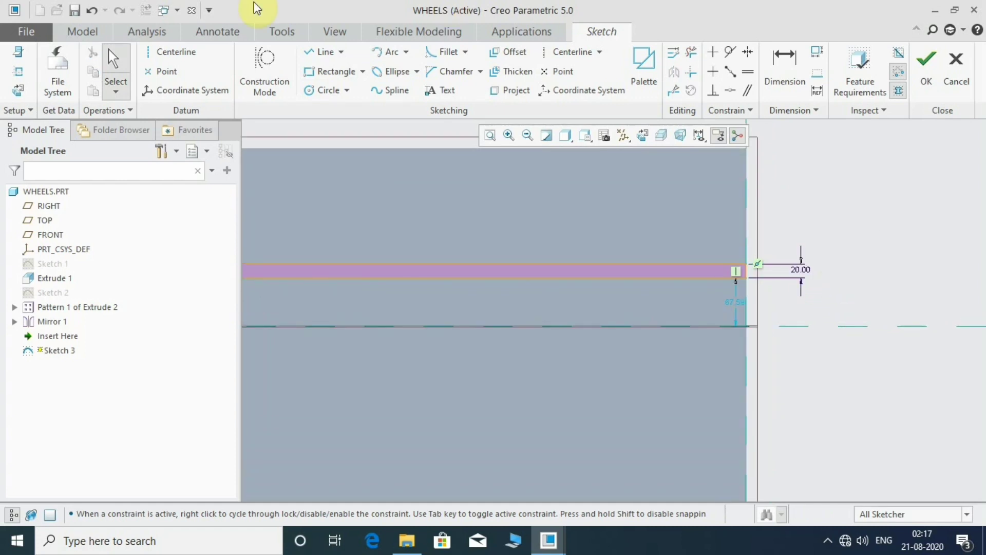
Step: Draw a second long rectangle from the plate's right edge to its left edge and finish Sketch 3
click(329, 71)
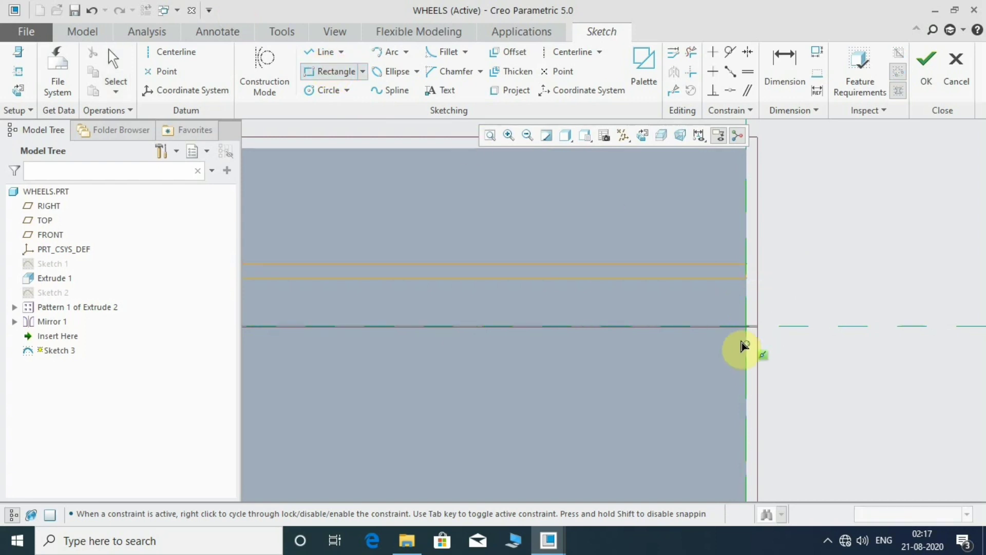
click(749, 295)
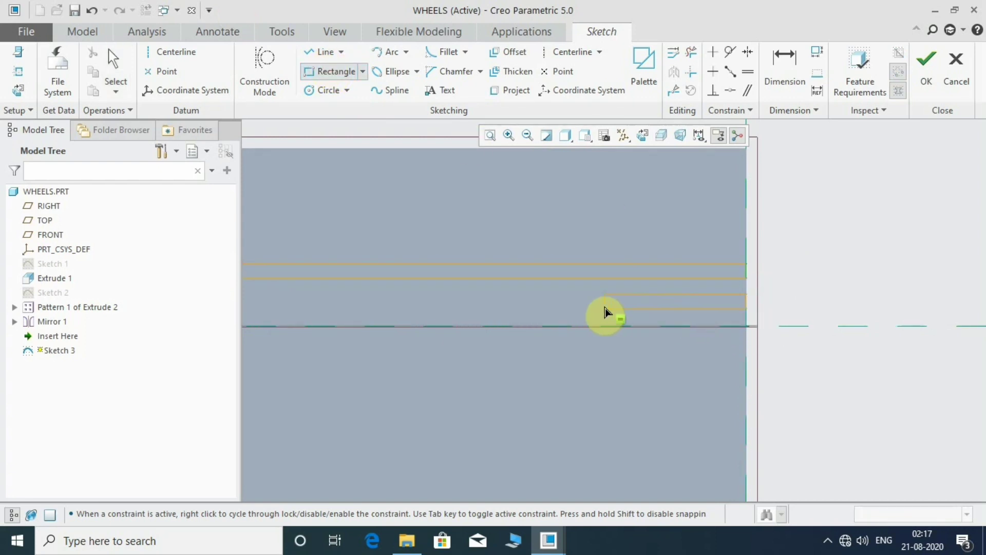
scroll(605, 312, up, 3)
scroll(606, 313, up, 2)
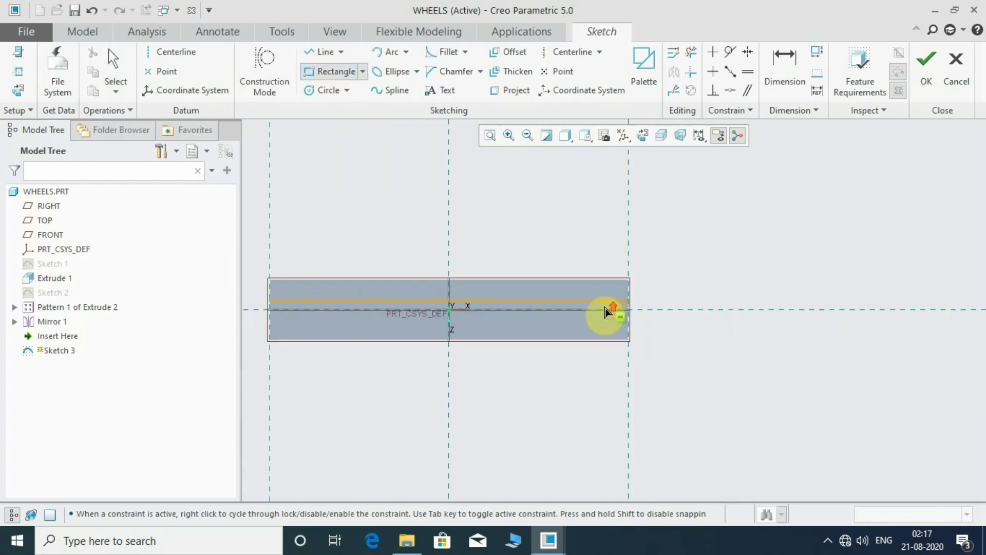
scroll(606, 312, up, 2)
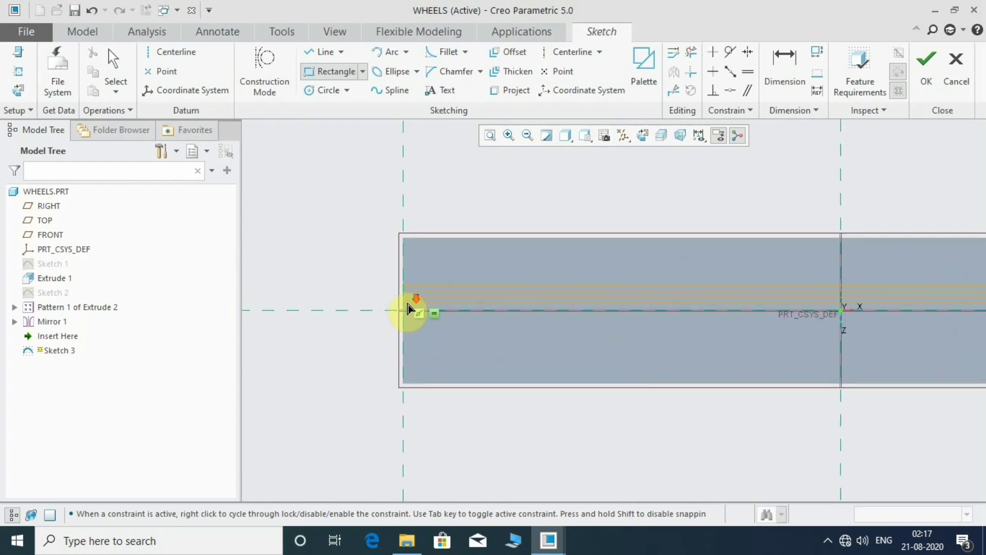
scroll(409, 308, down, 5)
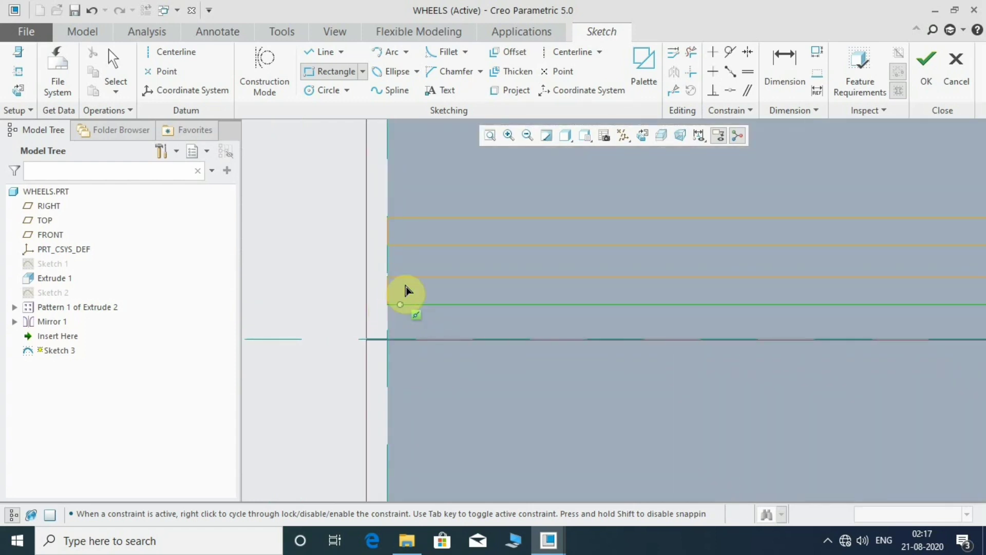
click(421, 381)
middle_click(420, 381)
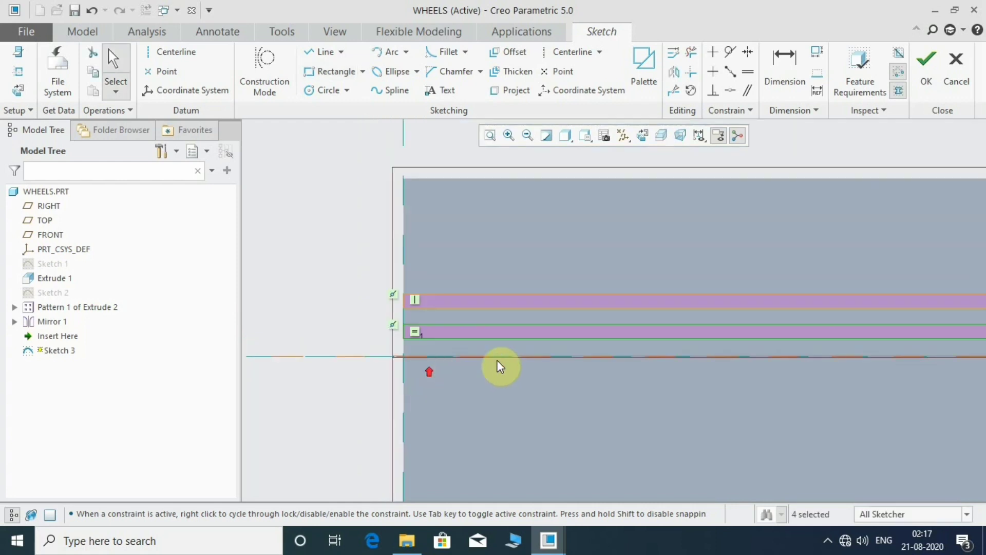
scroll(468, 363, down, 2)
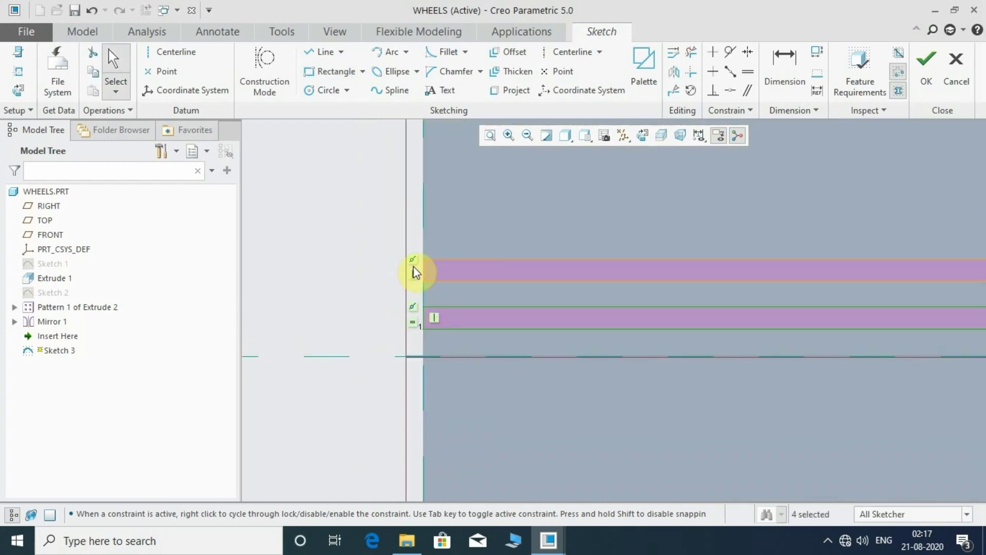
scroll(395, 358, up, 2)
click(926, 66)
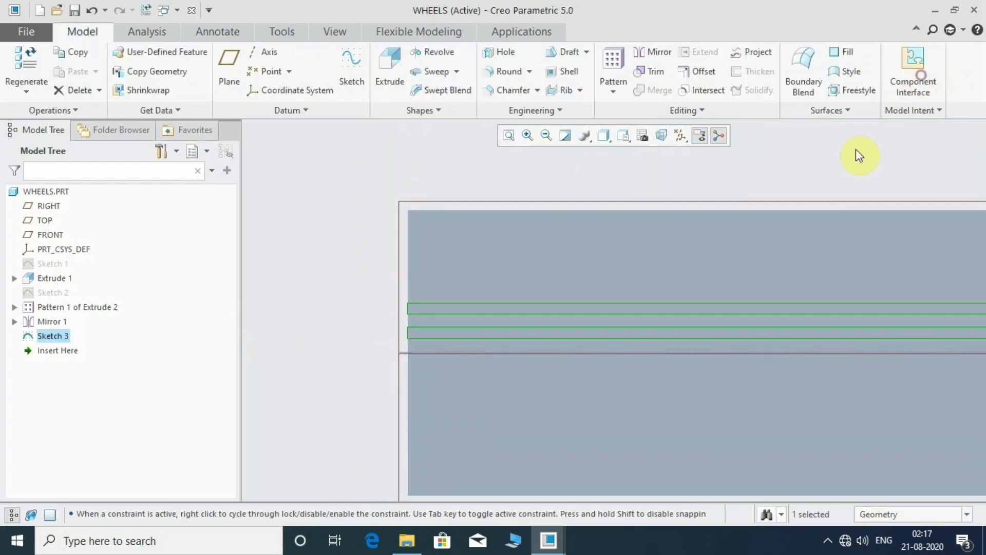
Step: Extrude the two strip rectangles to a depth of 5.00
click(388, 65)
mouse_move(396, 276)
middle_down()
mouse_move(442, 310)
mouse_move(459, 253)
mouse_move(473, 271)
middle_up()
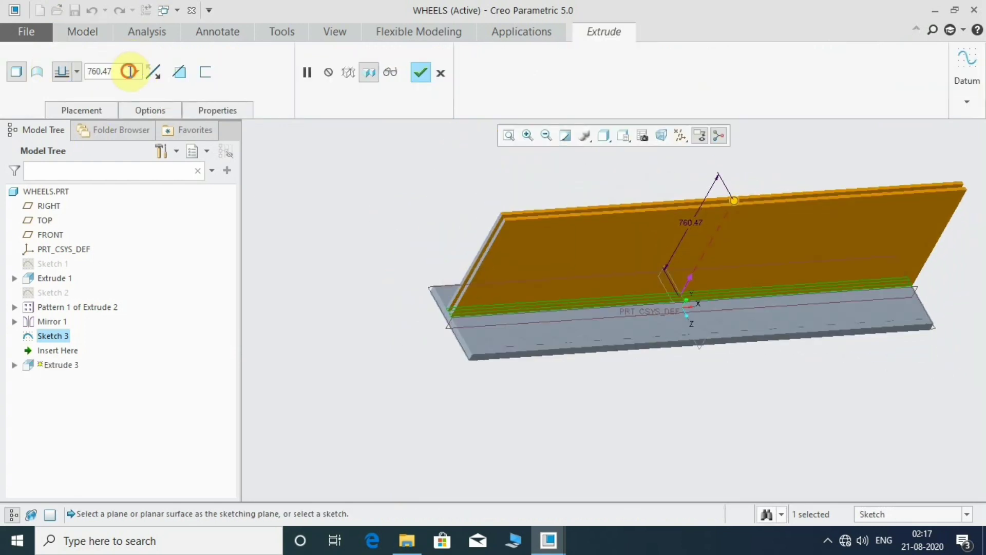
text(5)
key(Return)
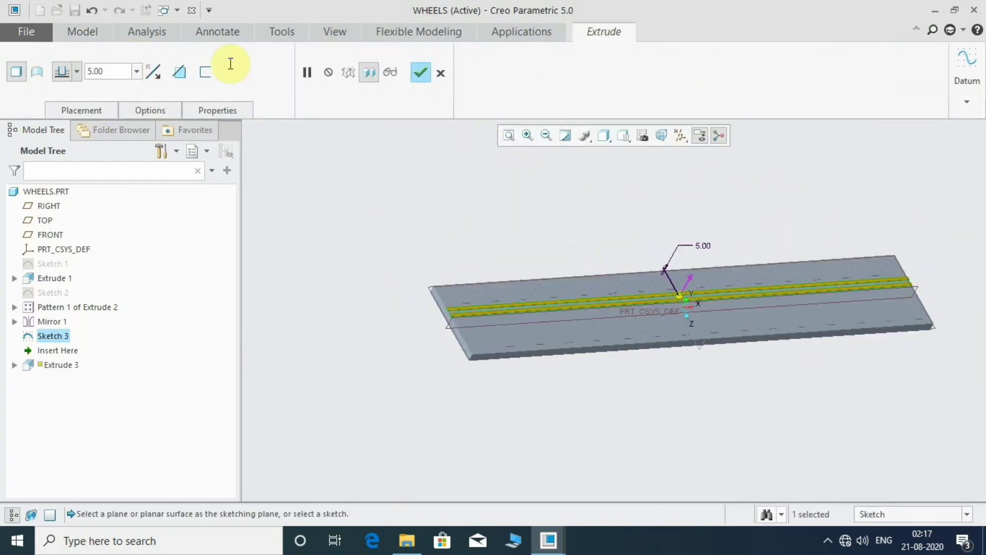
scroll(475, 329, up, 2)
scroll(442, 323, up, 2)
scroll(381, 264, up, 3)
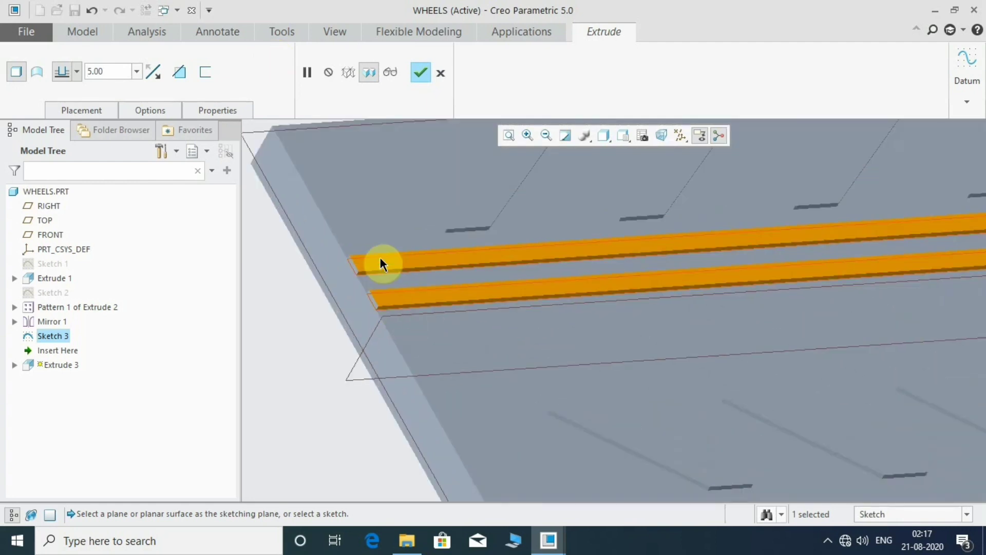
scroll(405, 314, down, 3)
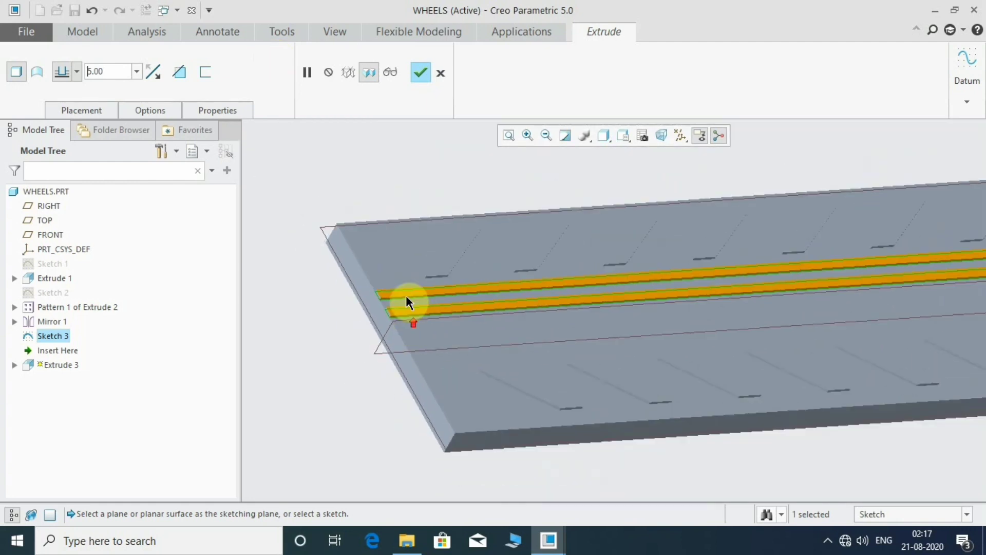
click(422, 71)
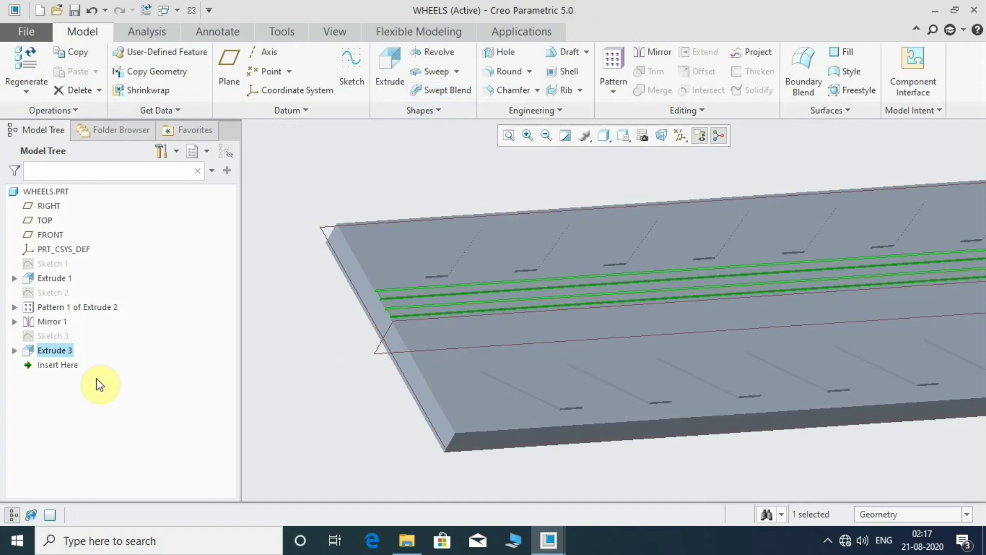
Step: Select Extrude 3 in the model tree, leaving its name unchanged
double_click(61, 348)
click(254, 379)
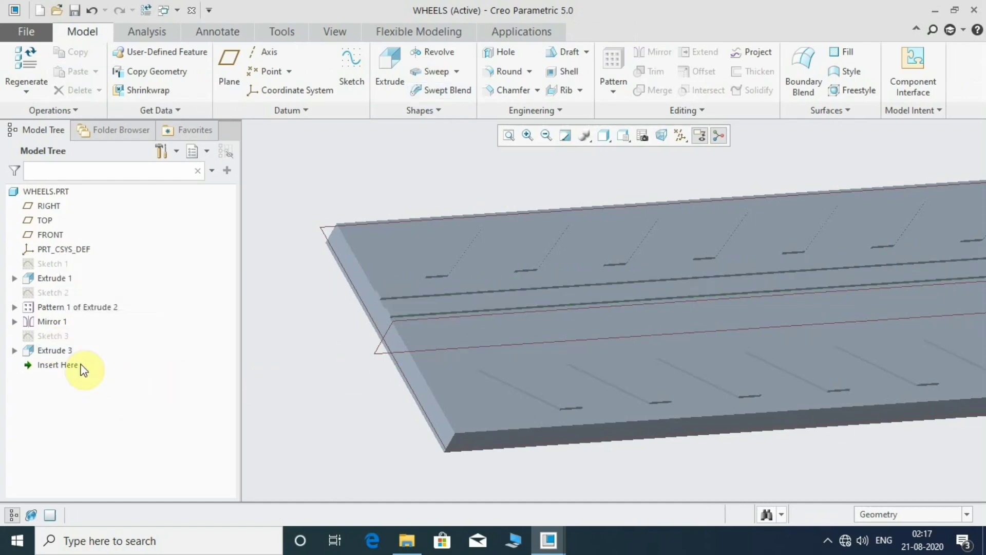
click(67, 352)
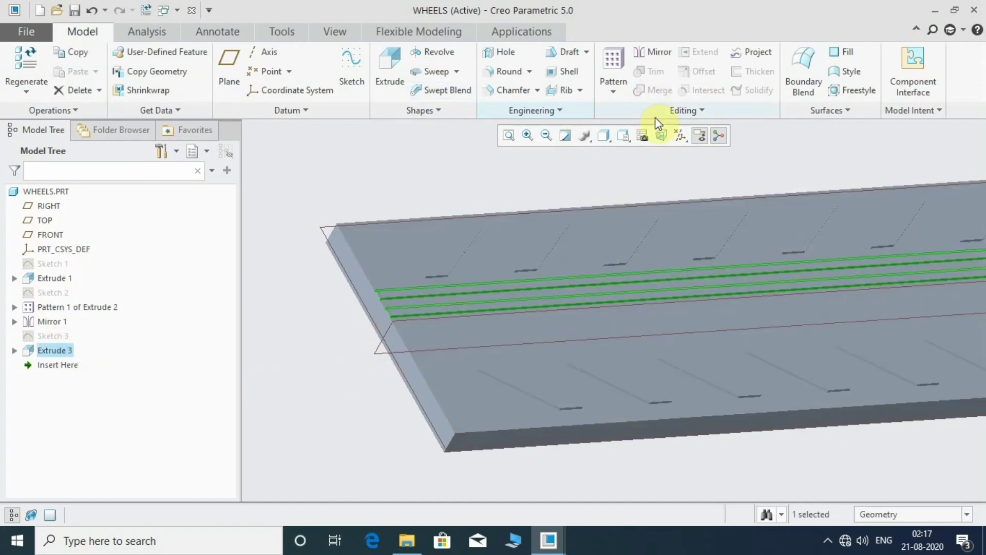
scroll(452, 323, down, 2)
scroll(450, 327, down, 1)
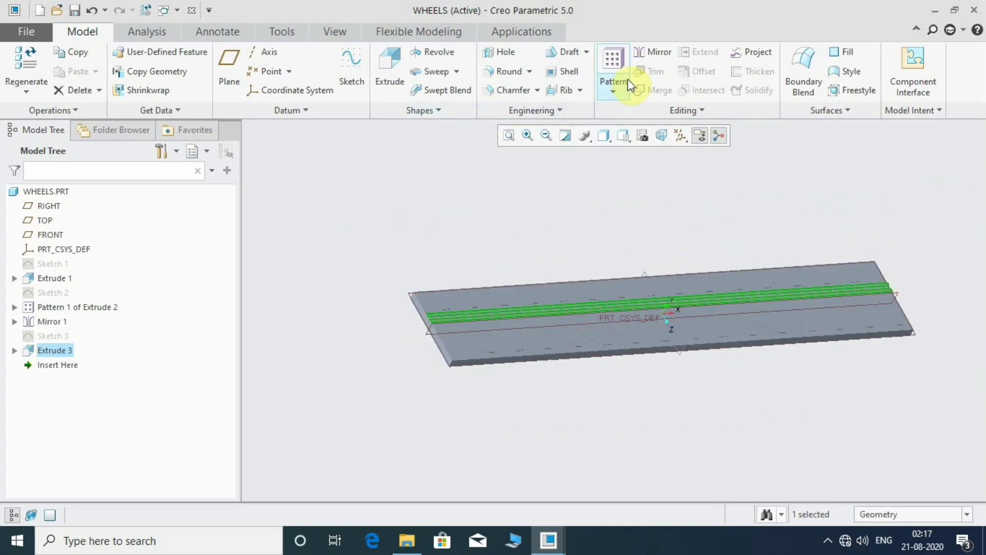
Step: Mirror Extrude 3's strips across the FRONT datum plane as Mirror 2
click(659, 54)
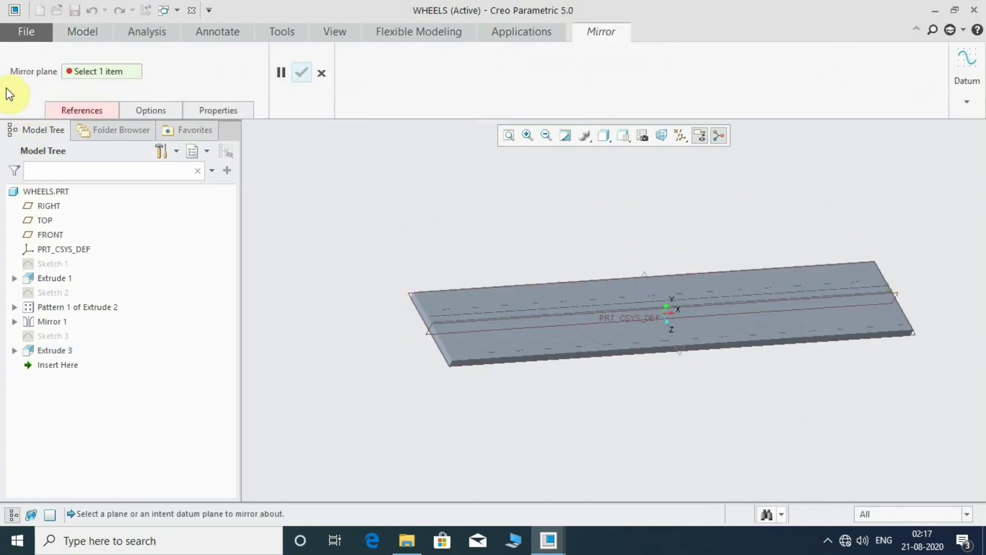
scroll(450, 347, up, 3)
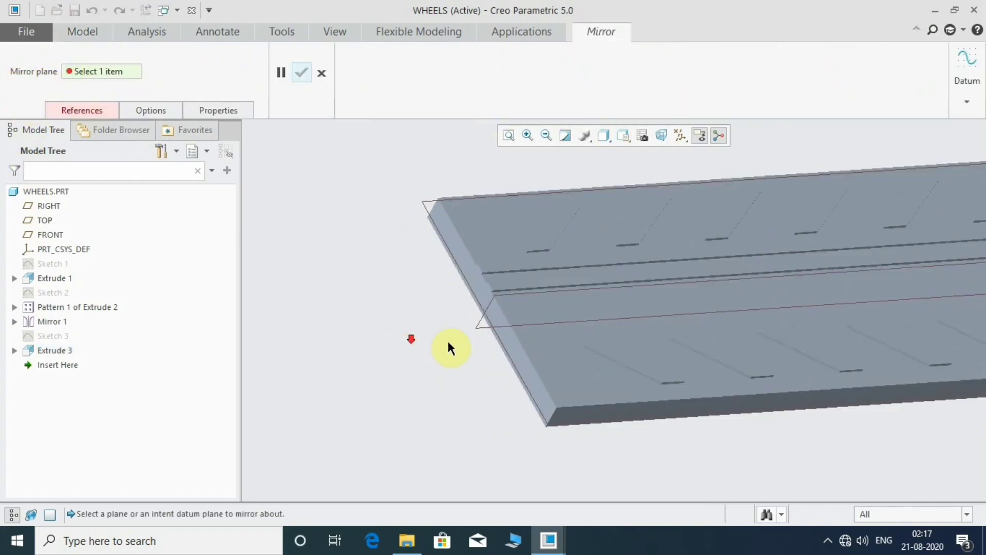
click(478, 323)
scroll(296, 329, down, 2)
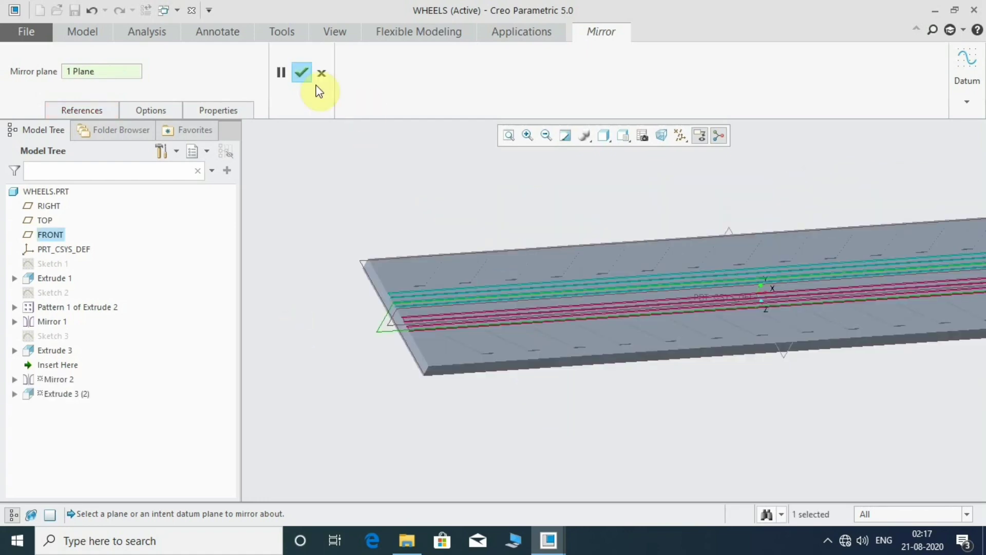
click(300, 73)
Step: Orbit and zoom to inspect the four strips on the plate from an oblique angle
mouse_move(407, 282)
middle_down()
mouse_move(467, 324)
mouse_move(470, 314)
middle_up()
scroll(566, 312, up, 3)
scroll(524, 308, up, 3)
scroll(498, 308, up, 2)
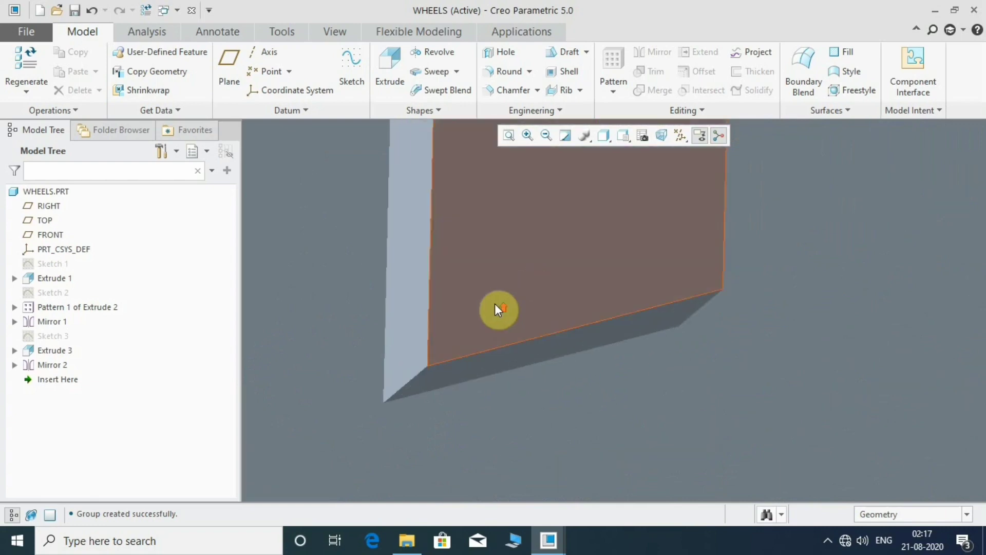
scroll(506, 329, down, 2)
scroll(514, 349, up, 2)
scroll(514, 360, down, 2)
scroll(550, 376, down, 2)
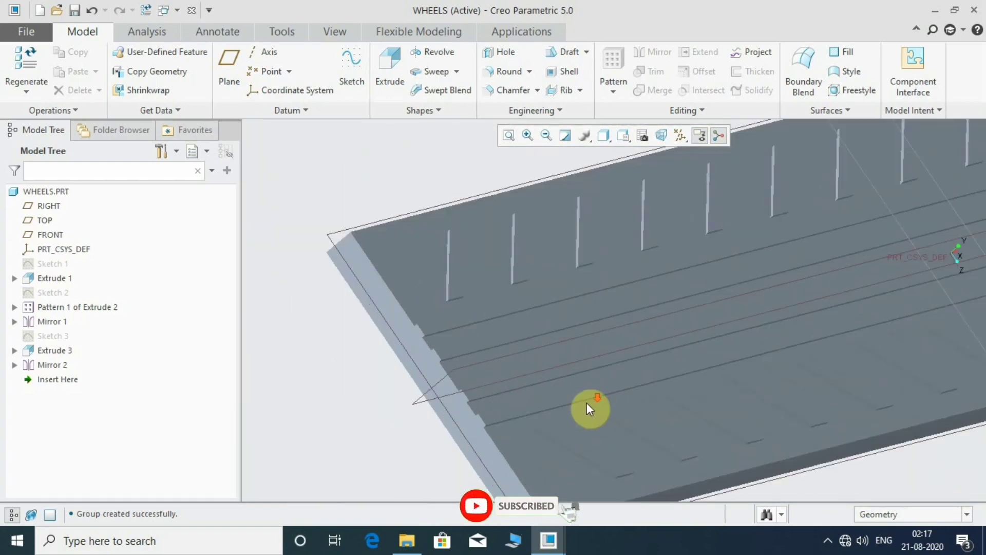
scroll(535, 380, up, 4)
scroll(479, 349, down, 5)
mouse_move(568, 363)
middle_down()
mouse_move(529, 330)
mouse_move(547, 329)
mouse_move(538, 315)
middle_up()
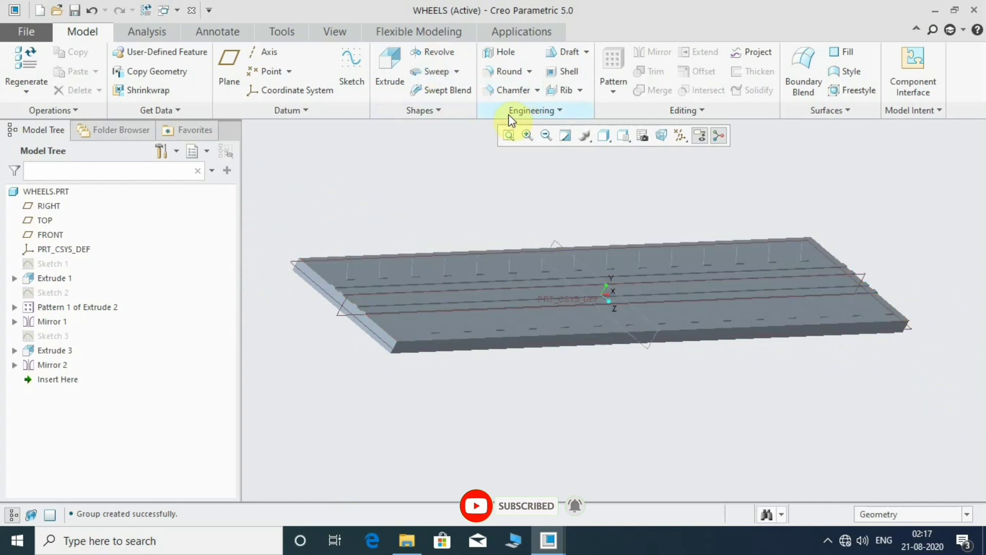
Step: Start a Toroidal Bend and open its profile sketch on the plate's side face
click(548, 110)
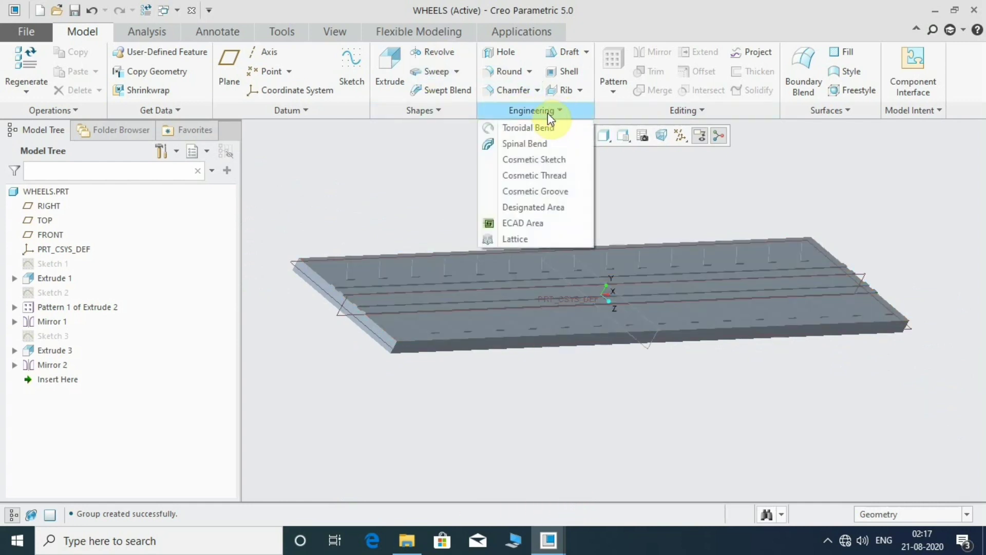
click(549, 128)
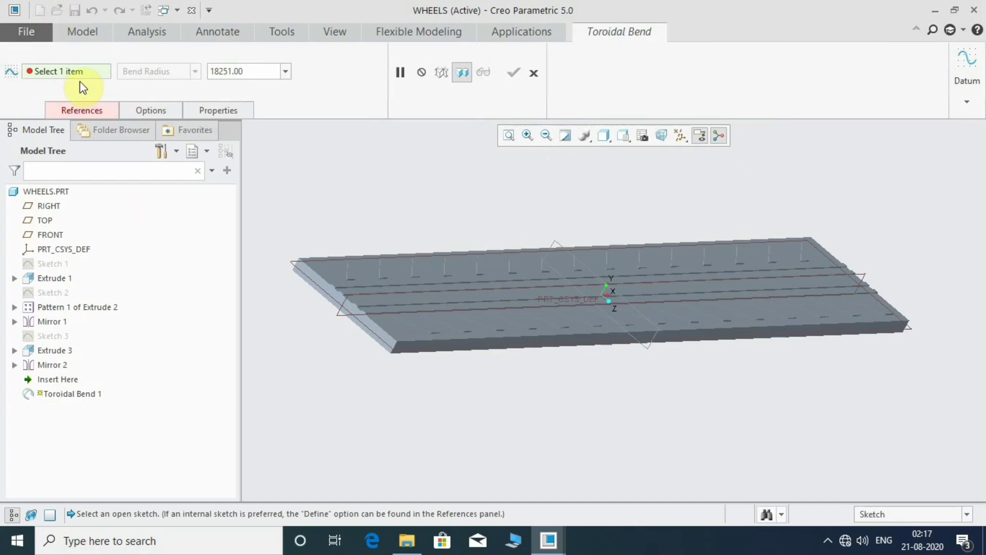
click(93, 112)
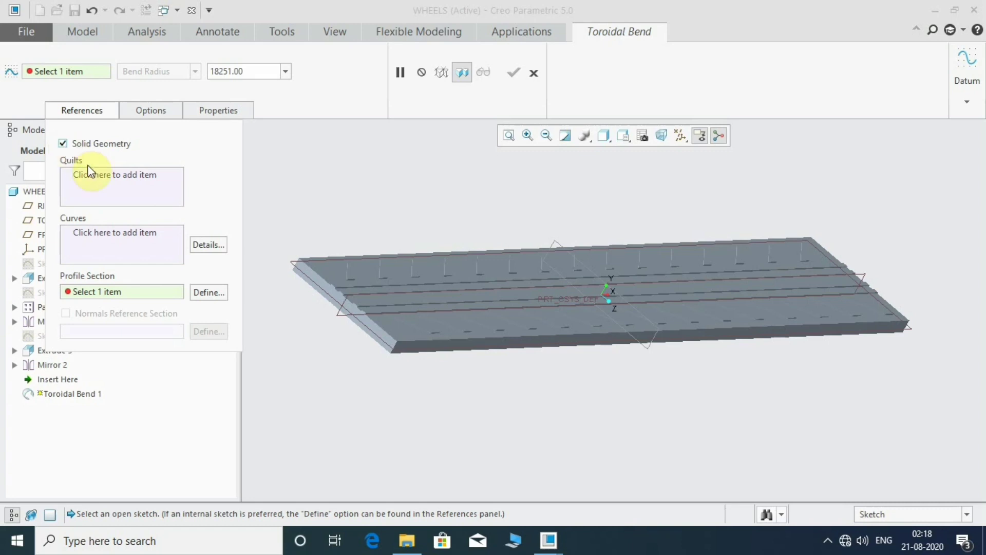
click(208, 292)
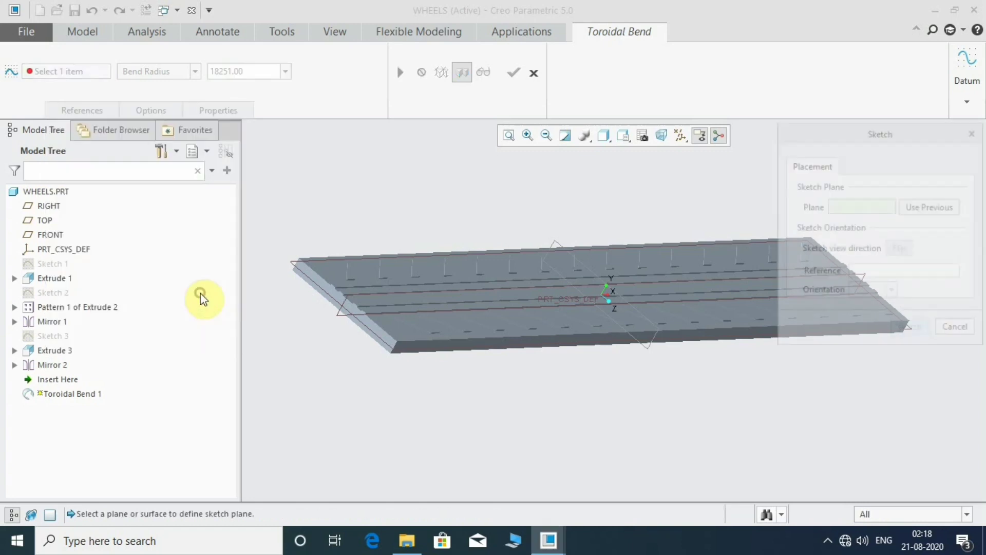
middle_drag(498, 379, 520, 403)
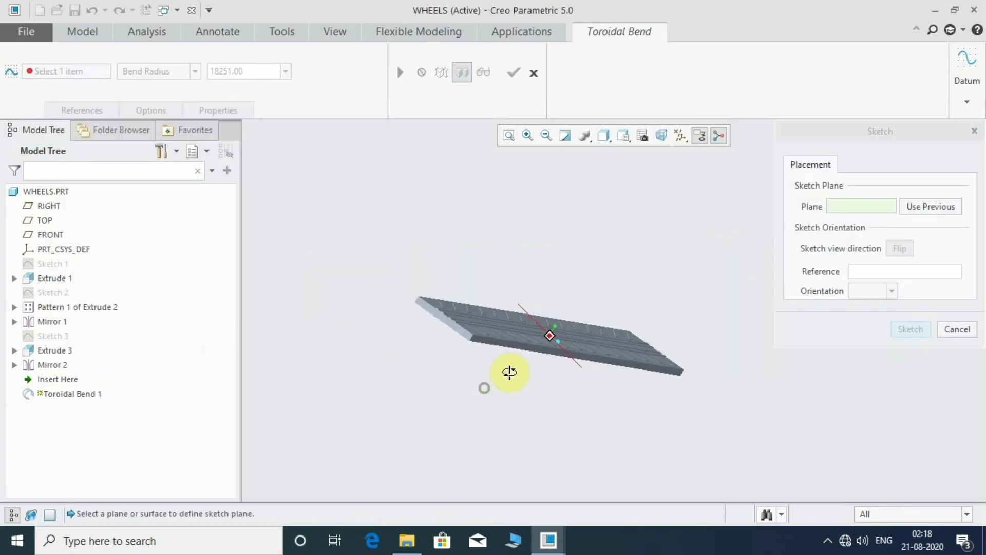
scroll(567, 373, down, 5)
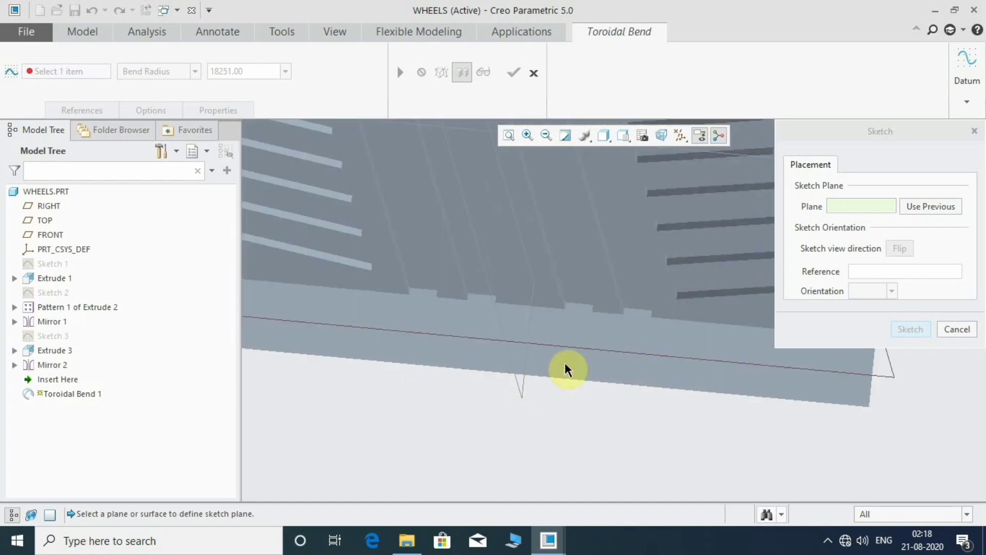
click(577, 336)
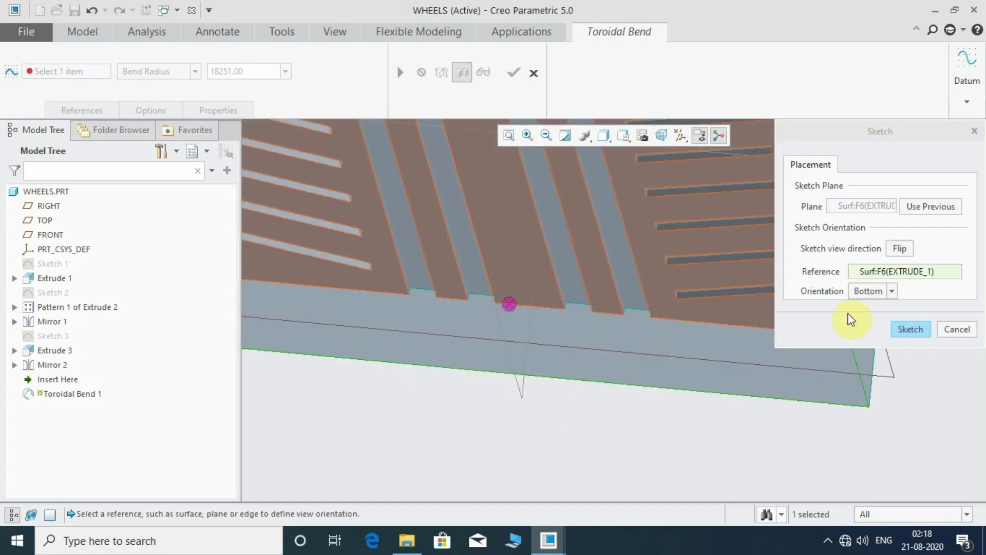
click(905, 330)
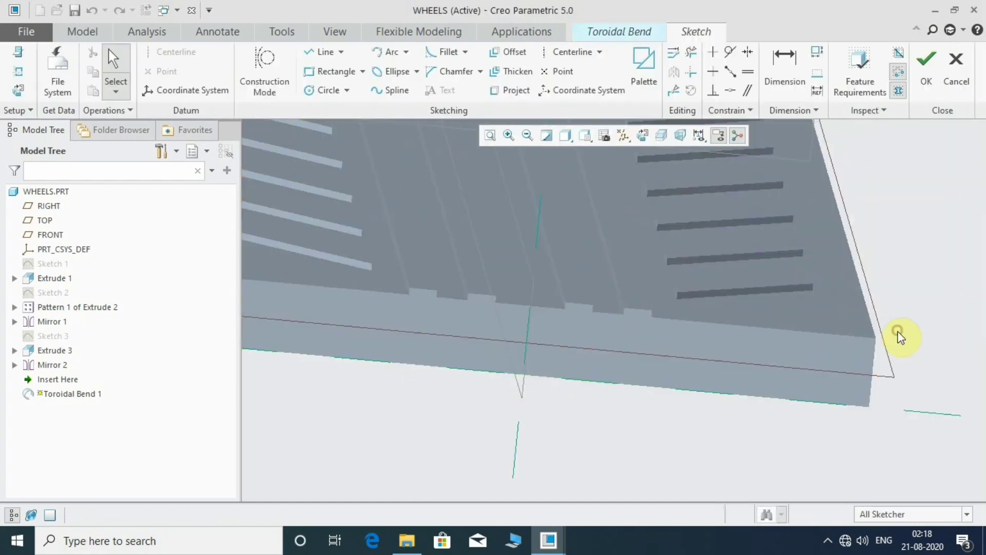
Step: Orient the sketch plane face-on and select the coordinate system and centerline tools
click(18, 90)
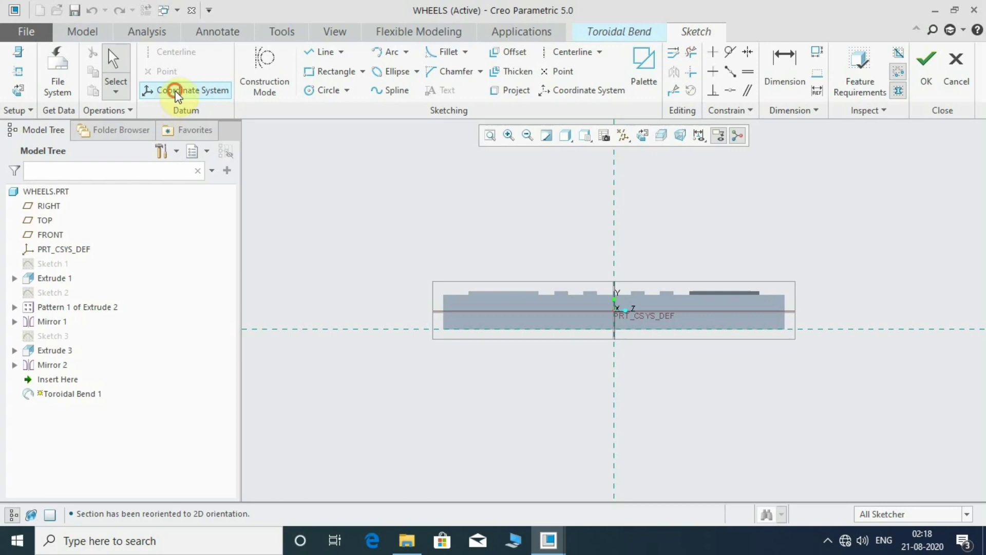
click(195, 92)
scroll(625, 337, up, 3)
scroll(552, 324, up, 2)
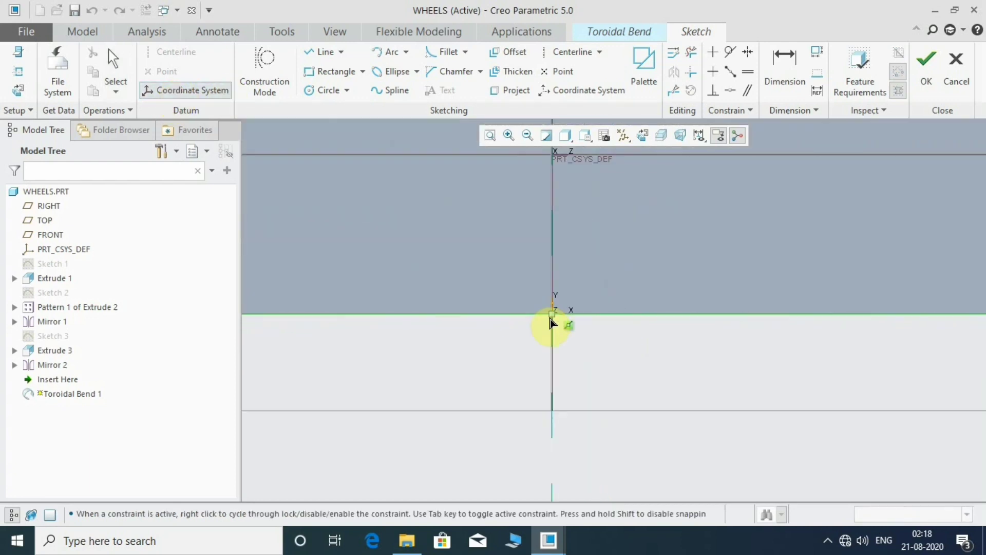
scroll(526, 334, down, 1)
scroll(527, 334, down, 3)
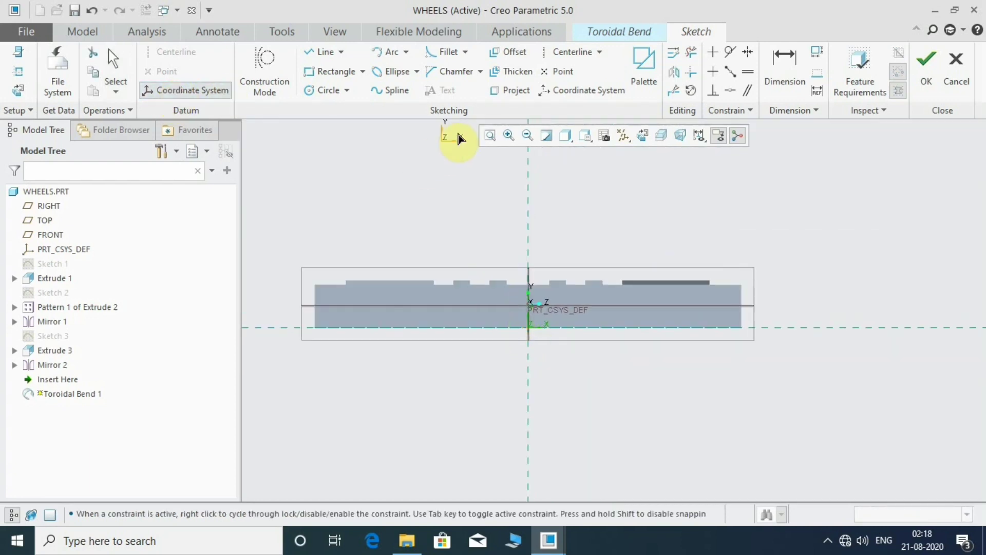
click(570, 54)
scroll(314, 369, up, 3)
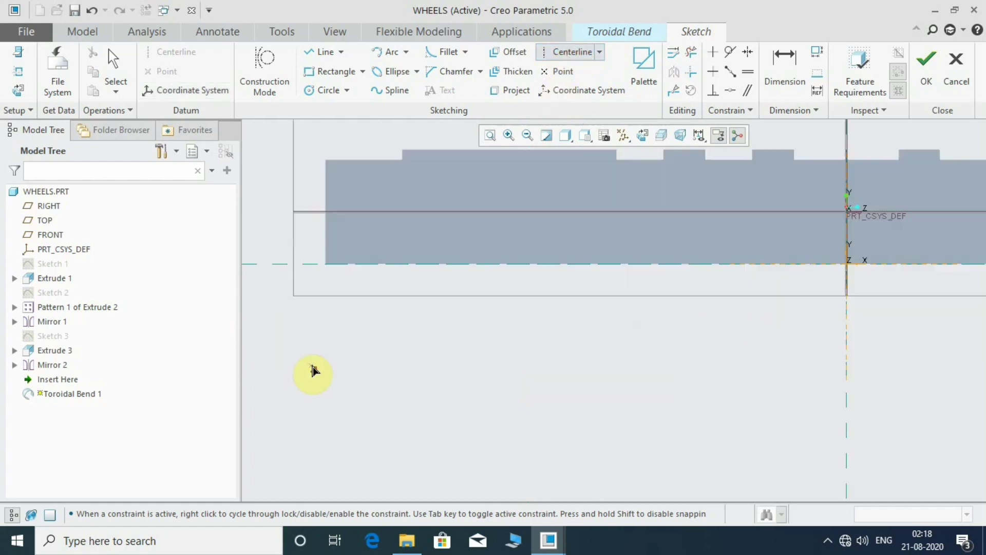
scroll(334, 267, up, 1)
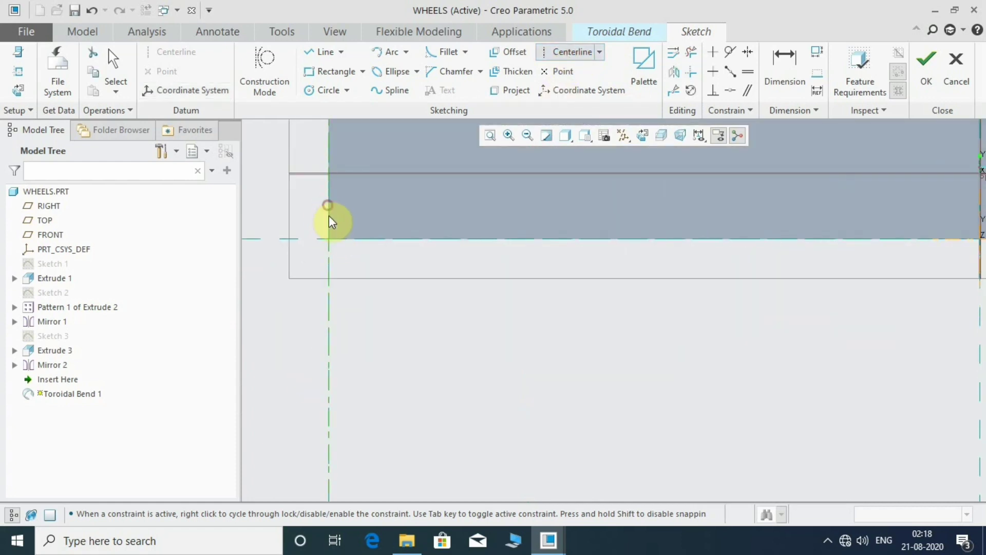
scroll(331, 220, down, 4)
scroll(505, 343, up, 3)
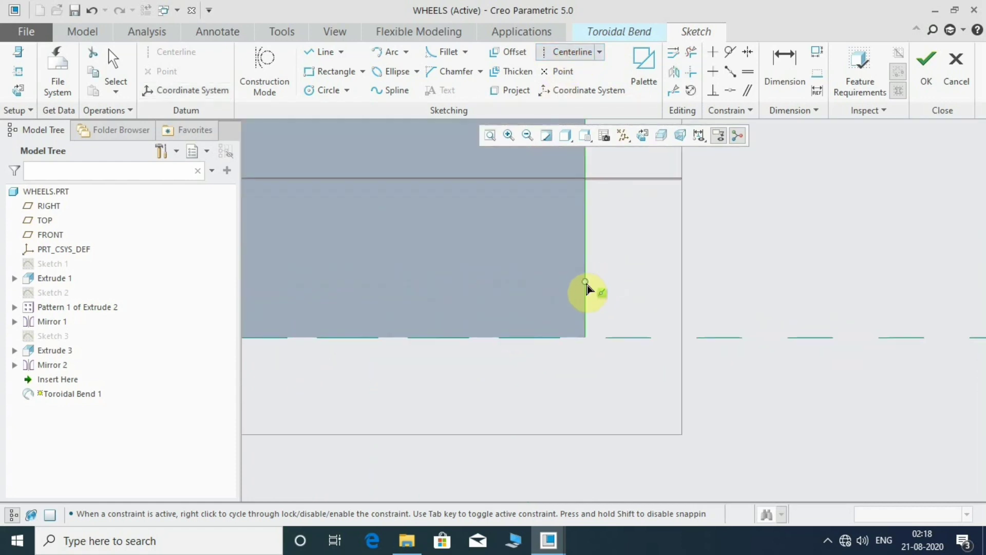
scroll(683, 322, down, 2)
scroll(363, 366, down, 2)
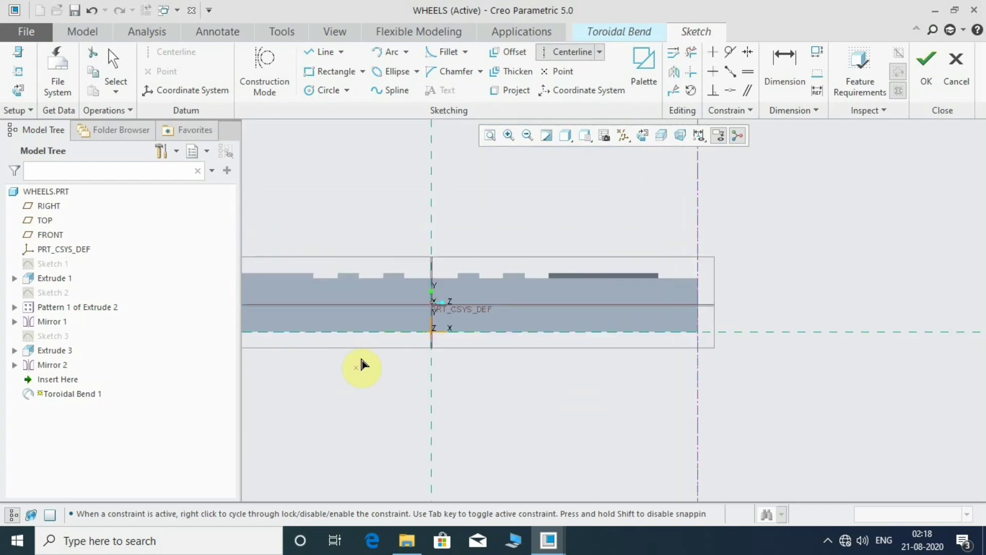
scroll(502, 386, down, 2)
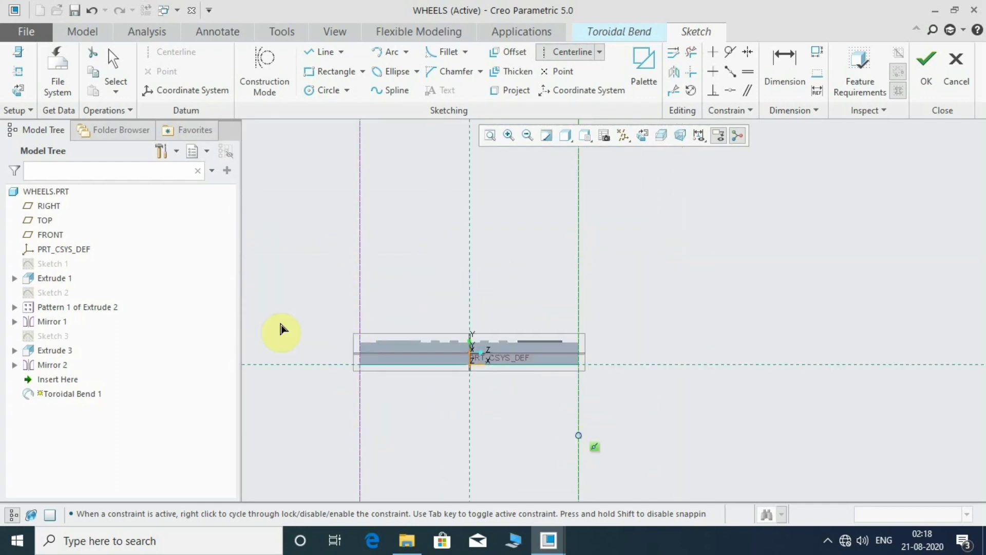
Step: Draw a centre-and-ends quarter arc as the bend profile and accept the sketch
click(407, 52)
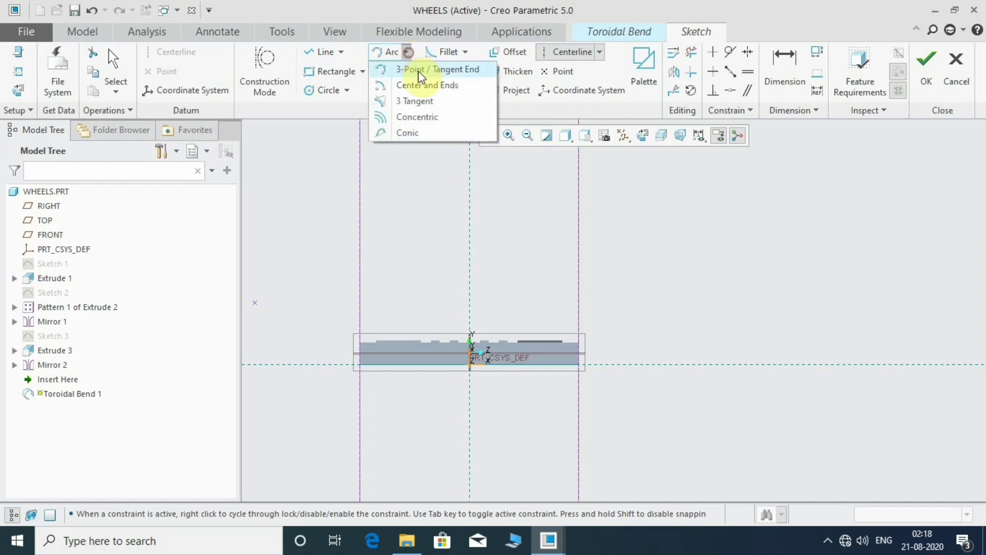
click(434, 86)
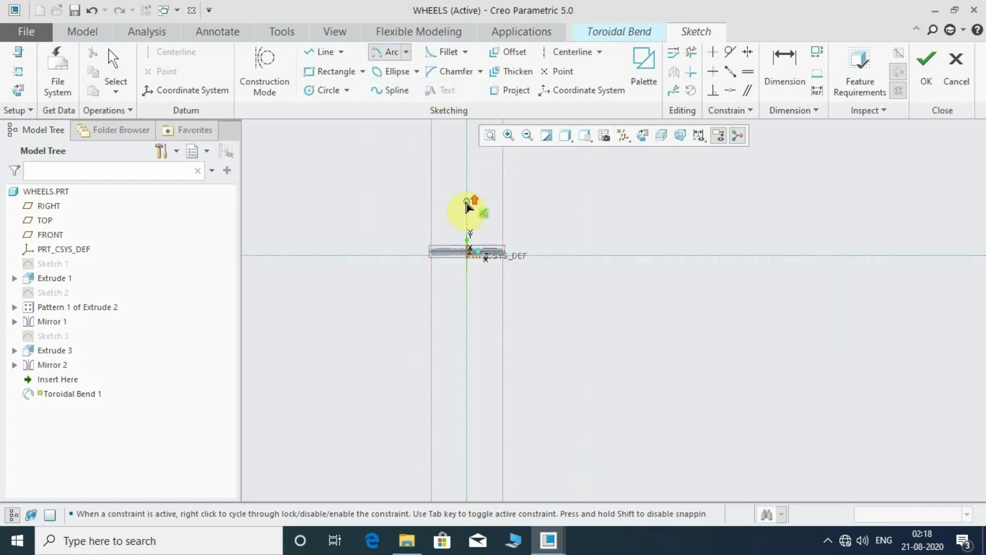
scroll(445, 286, up, 2)
scroll(477, 281, up, 2)
scroll(475, 280, down, 2)
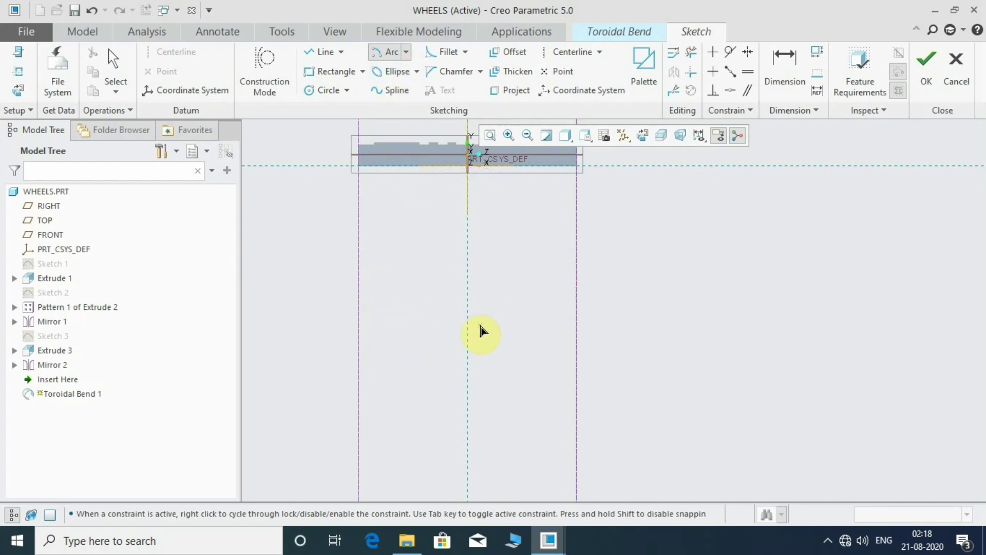
click(359, 316)
click(465, 211)
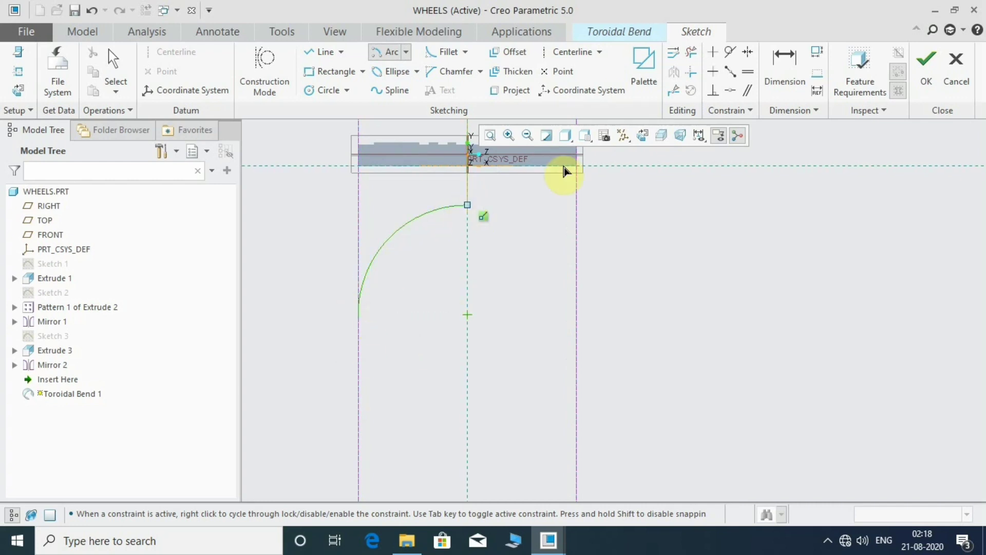
click(926, 65)
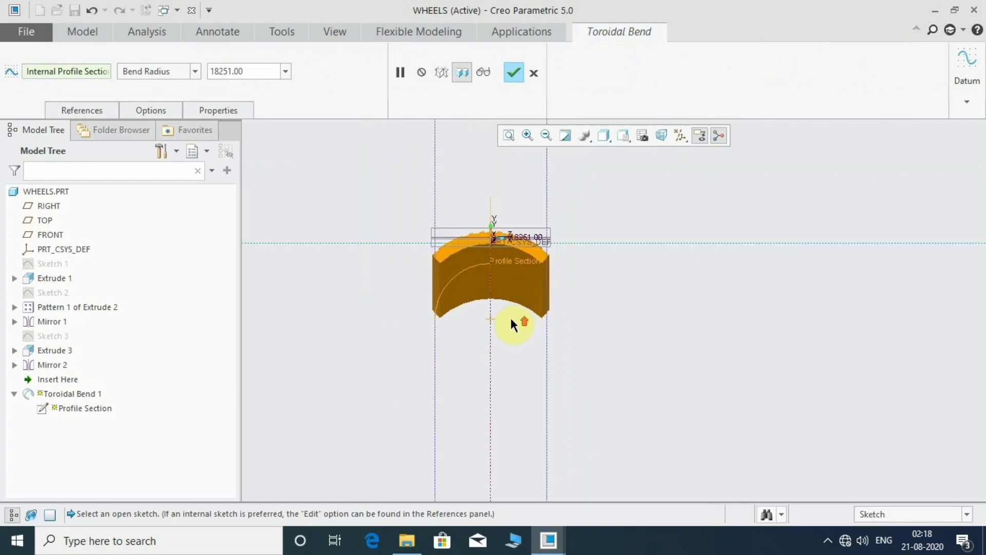
Step: Change the bend definition from Bend Radius to 360 degrees Bend
mouse_move(511, 320)
middle_down()
mouse_move(498, 295)
mouse_move(604, 330)
mouse_move(502, 344)
mouse_move(514, 345)
middle_up()
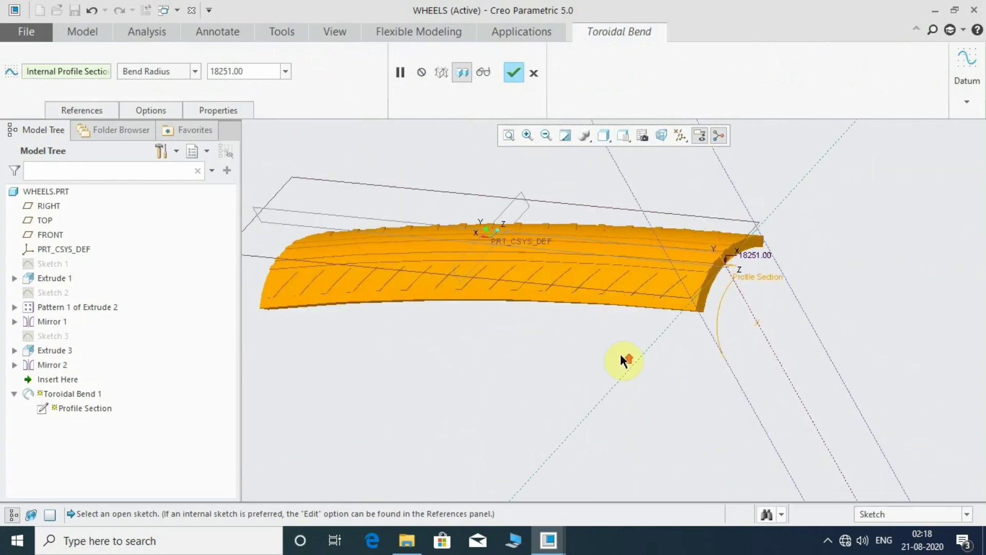
scroll(619, 352, down, 2)
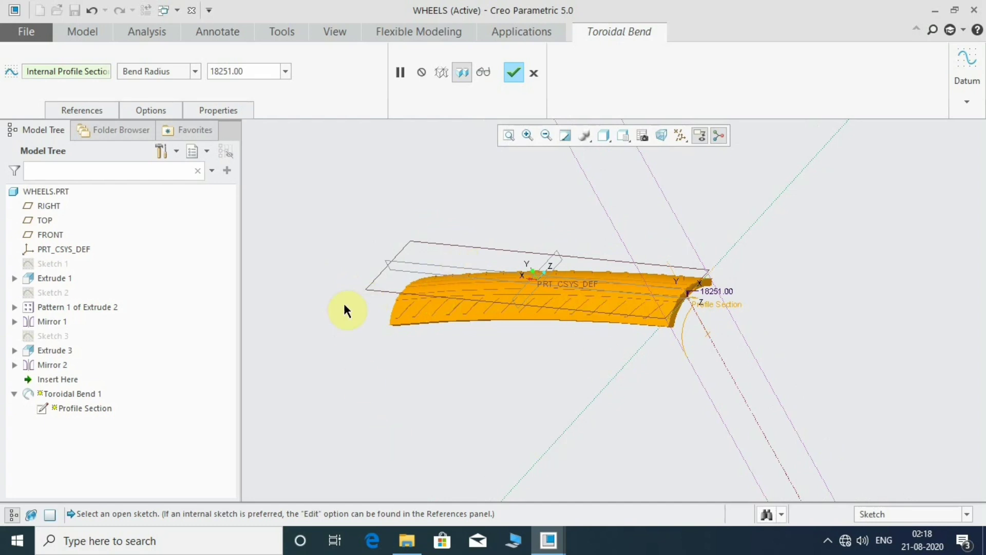
click(196, 73)
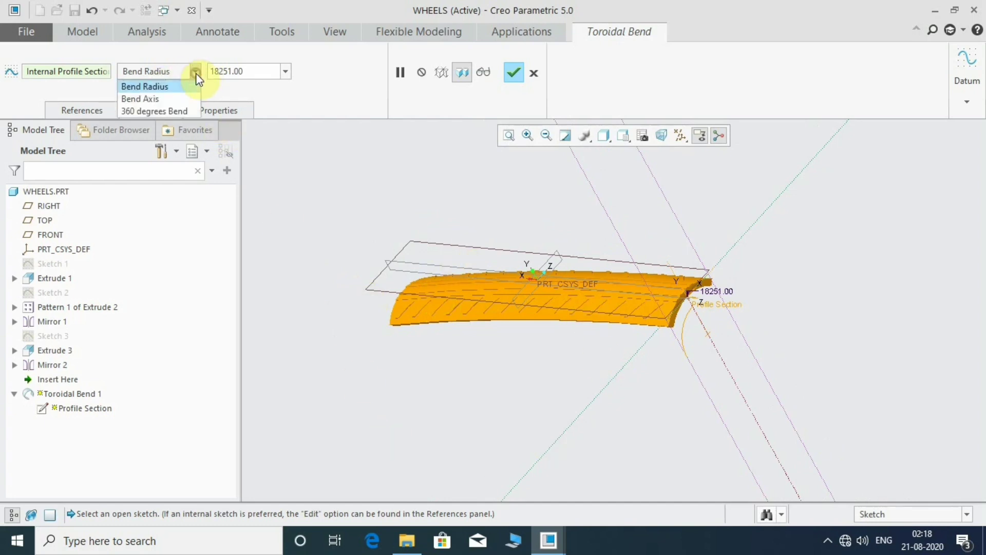
click(178, 110)
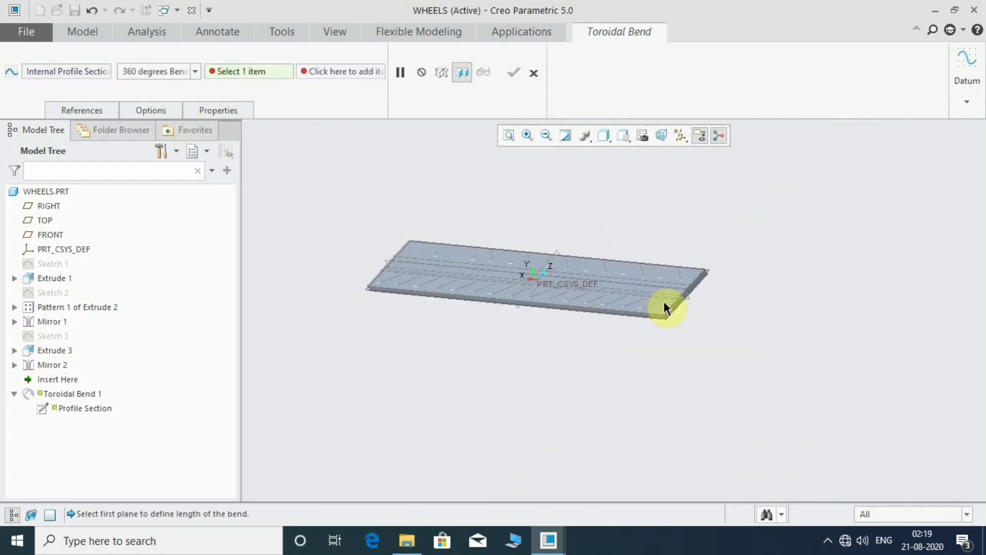
Step: Pick the strip's two opposite end faces as the planes bounding the bend length
scroll(664, 304, up, 4)
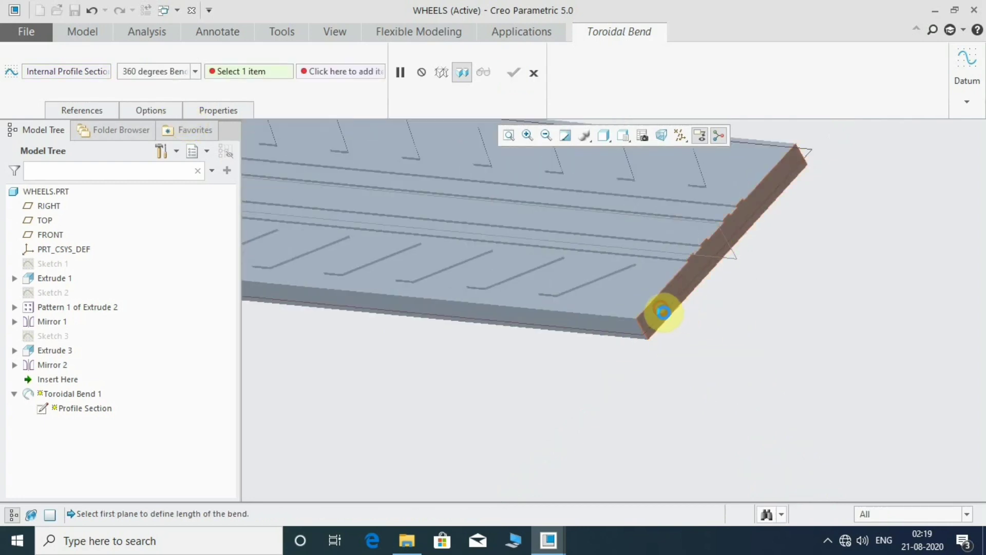
click(663, 312)
scroll(753, 322, down, 3)
scroll(753, 322, down, 3)
middle_drag(489, 322, 588, 314)
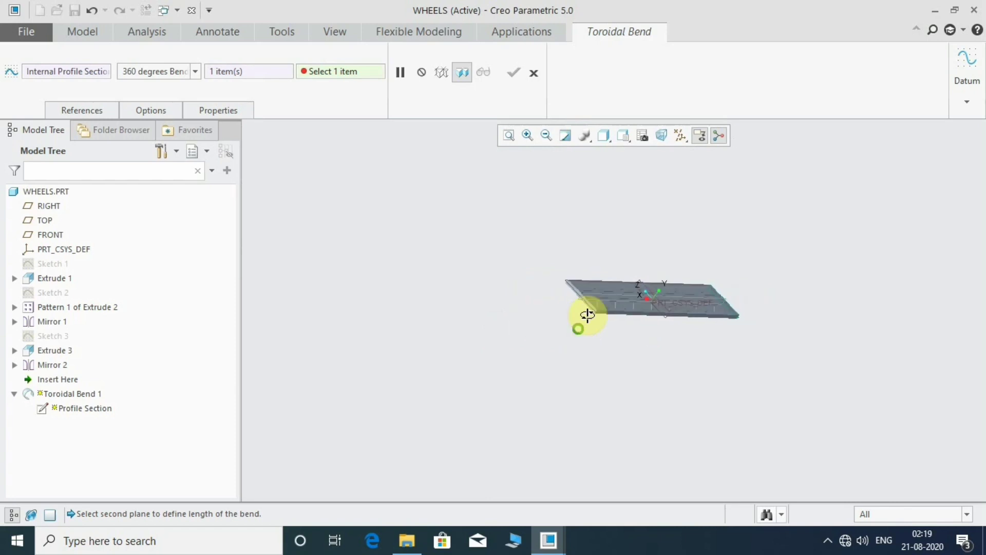
scroll(576, 331, up, 4)
scroll(568, 341, up, 3)
click(602, 338)
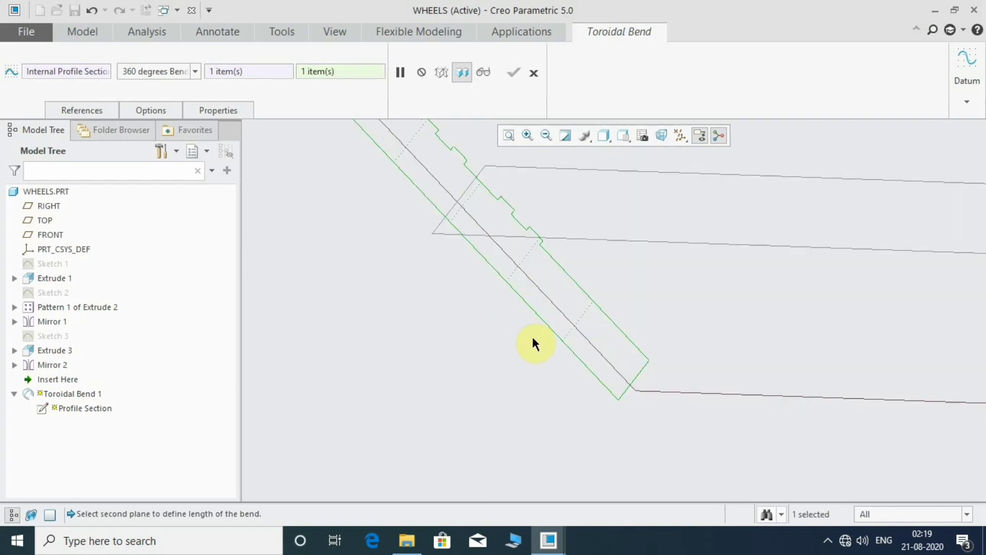
scroll(533, 340, down, 4)
scroll(624, 356, down, 3)
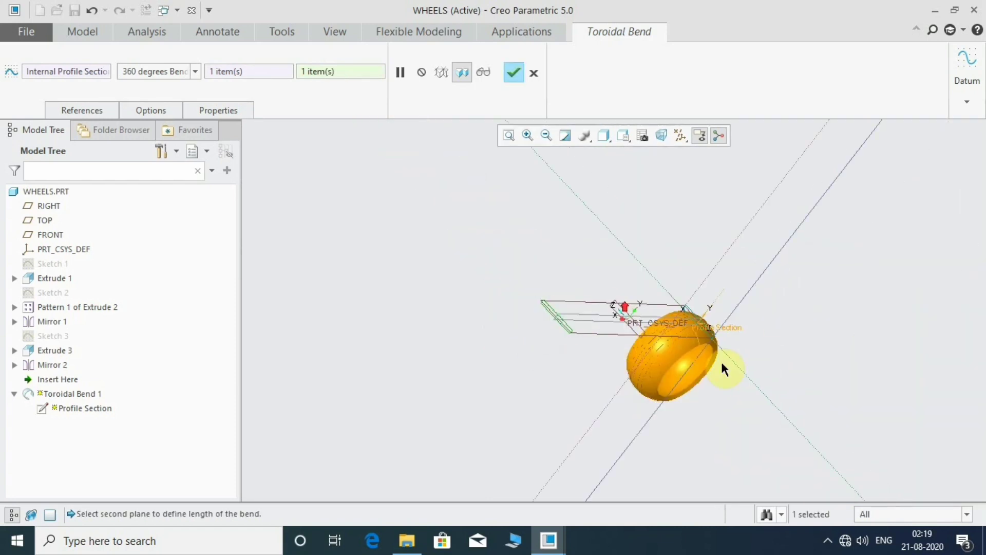
Step: Preview the closed ring and complete Toroidal Bend 1
mouse_move(722, 369)
middle_down()
mouse_move(689, 390)
mouse_move(700, 346)
mouse_move(701, 377)
middle_up()
scroll(791, 323, up, 3)
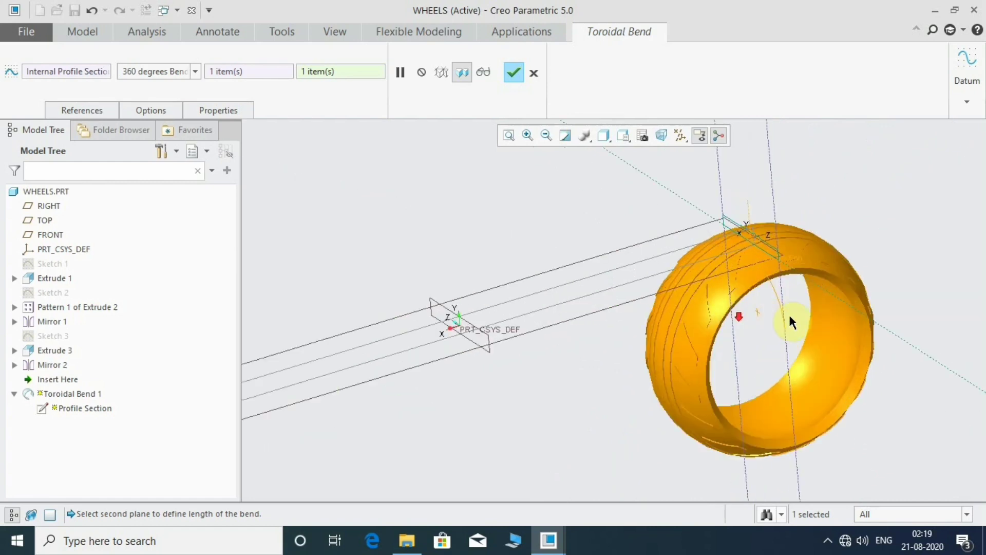
scroll(791, 321, up, 2)
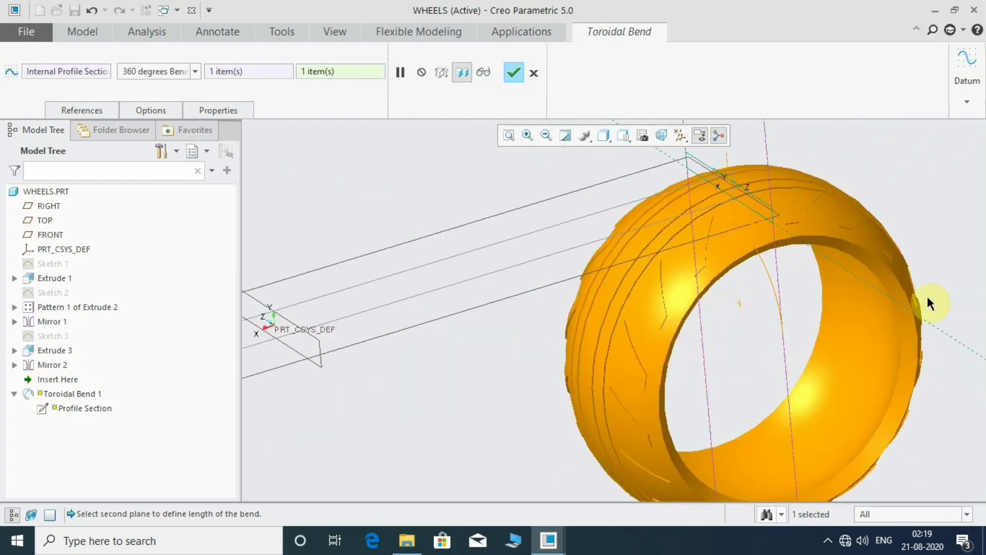
scroll(591, 255, down, 2)
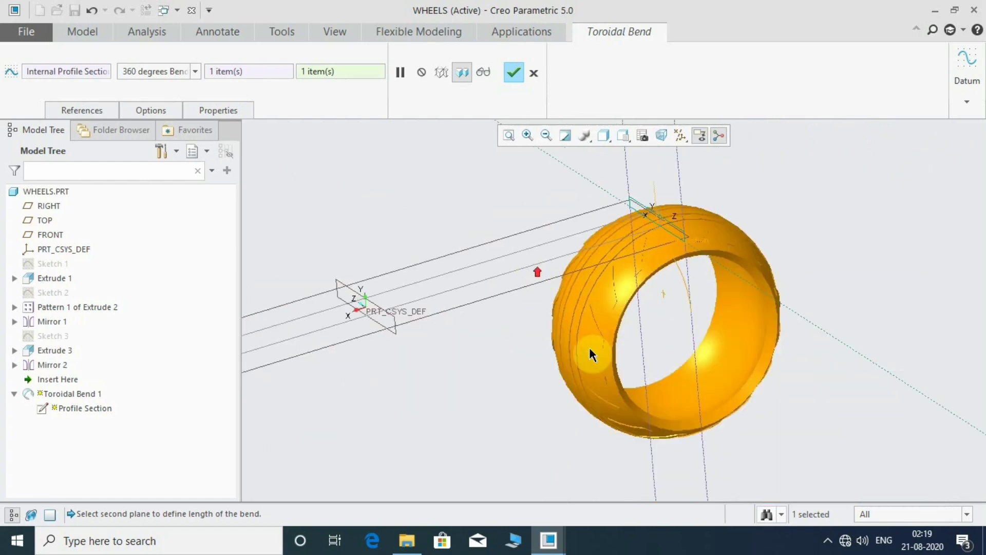
click(512, 74)
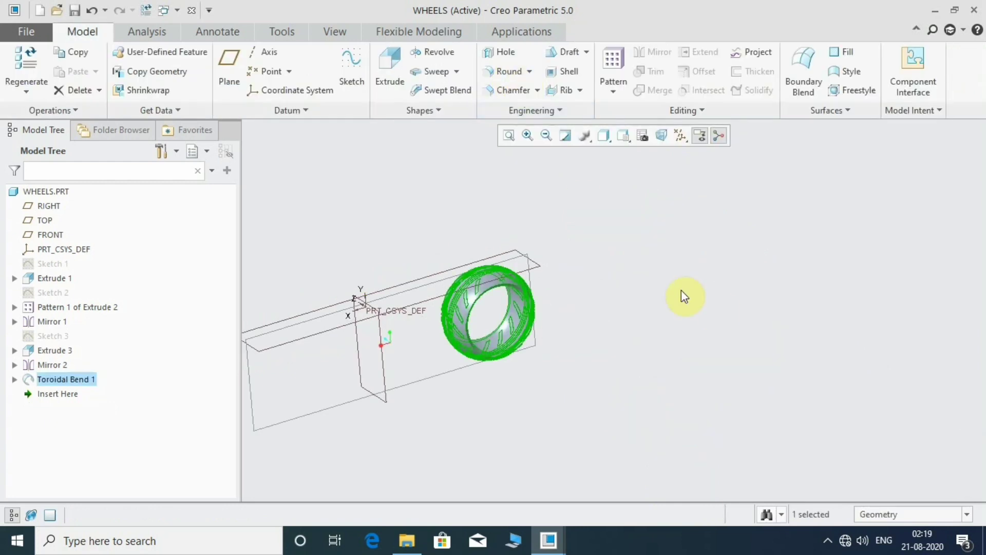
Step: Hide the RIGHT, TOP and FRONT datum planes from the Model Tree and view the tyre
click(683, 296)
scroll(692, 297, down, 2)
scroll(563, 302, up, 2)
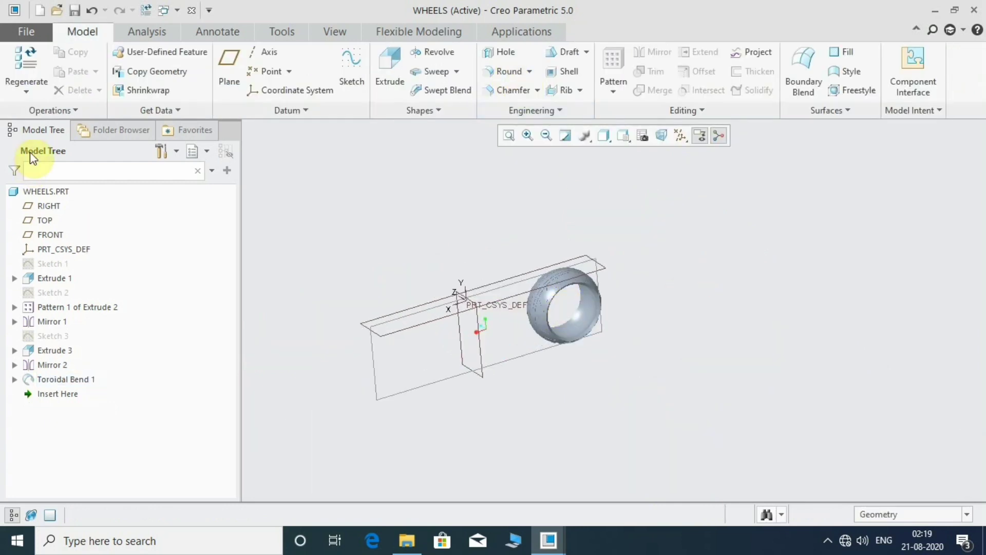
right_click(37, 209)
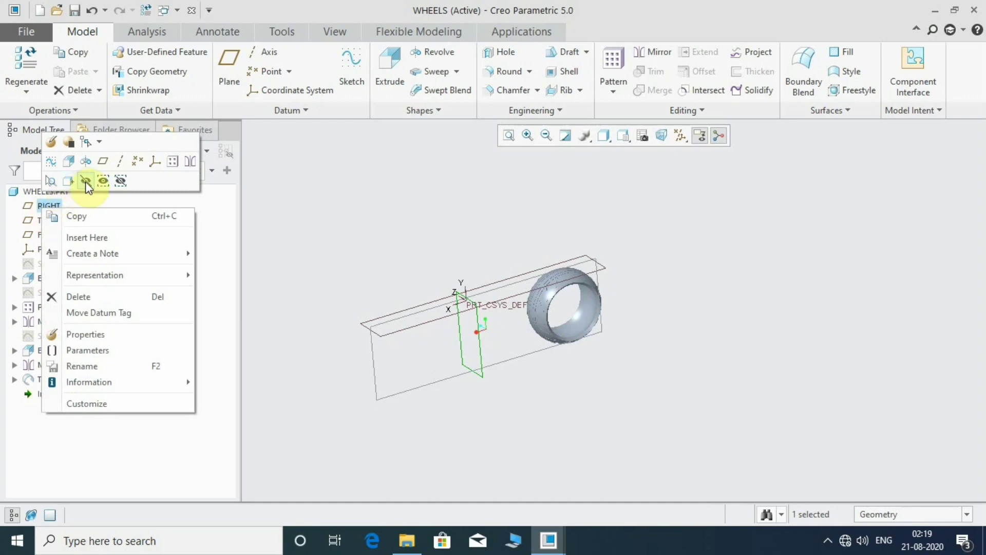
click(85, 181)
right_click(46, 220)
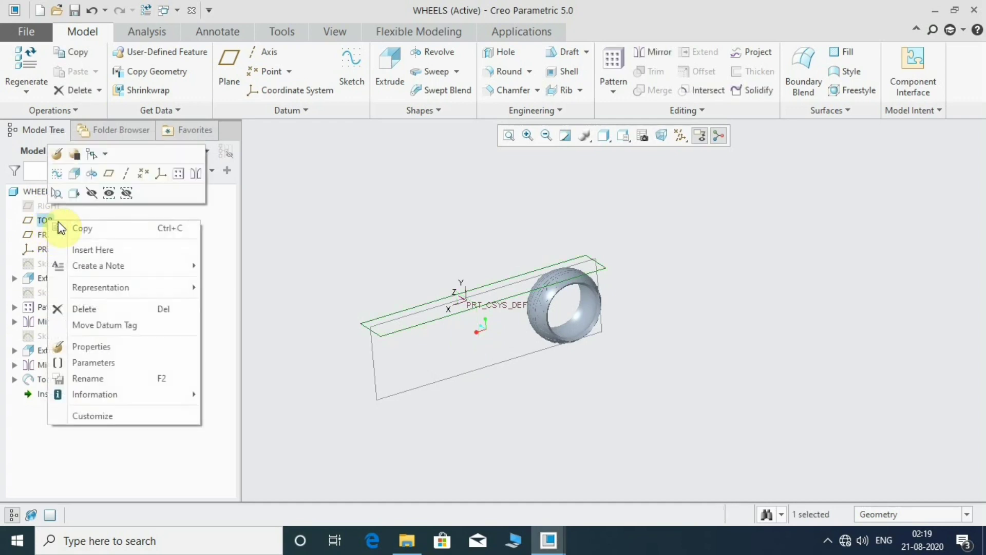
click(92, 193)
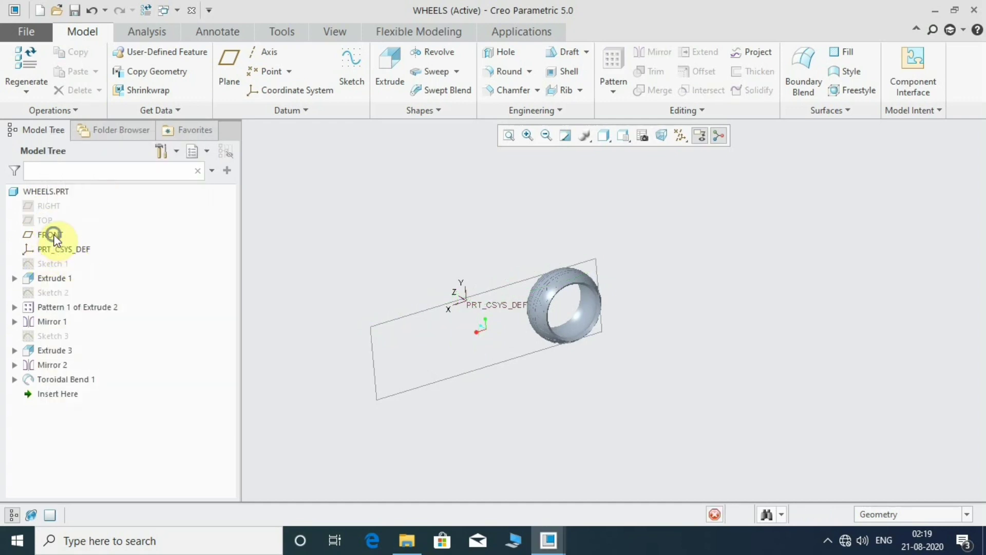
right_click(55, 237)
click(99, 209)
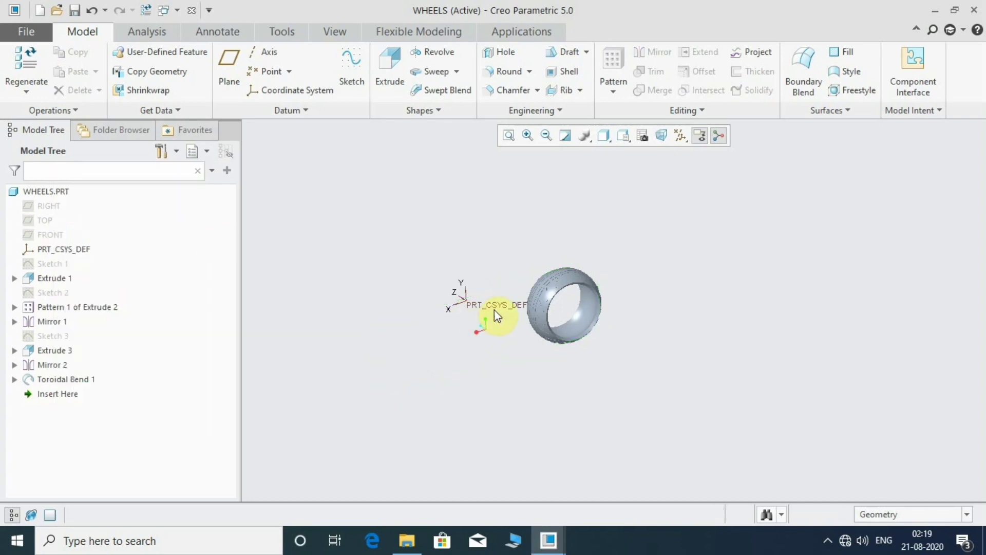
scroll(514, 311, down, 2)
scroll(463, 308, down, 2)
mouse_move(416, 307)
middle_down()
mouse_move(471, 326)
mouse_move(456, 348)
mouse_move(449, 322)
mouse_move(476, 346)
mouse_move(441, 293)
mouse_move(553, 313)
middle_up()
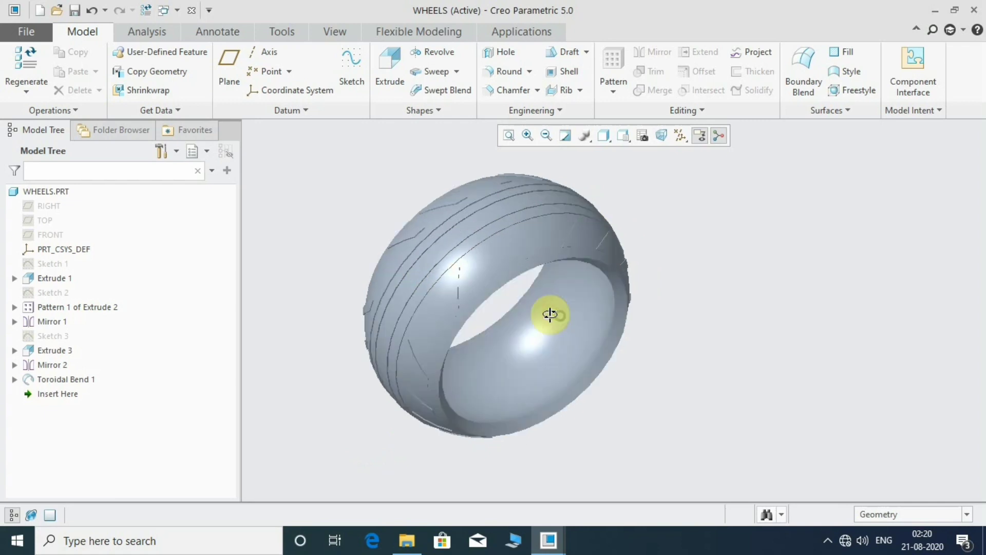
Step: Create a black appearance with RGB 0, 0, 0 in the Appearance Editor
click(339, 30)
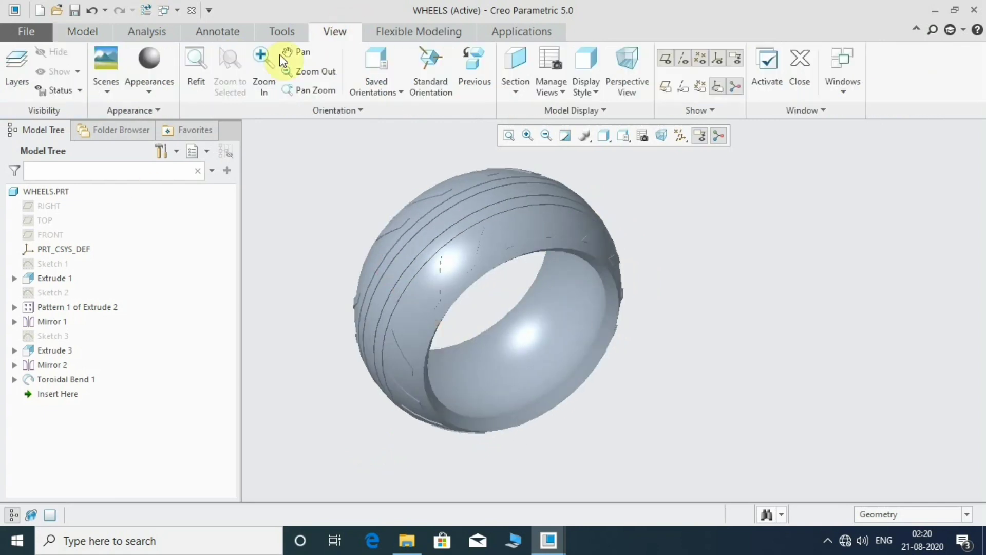
click(143, 95)
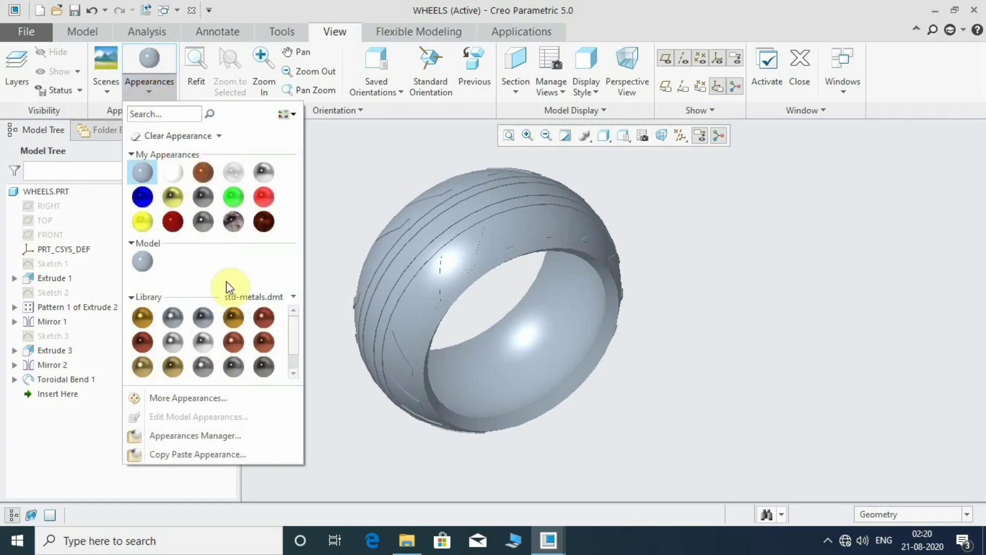
click(198, 399)
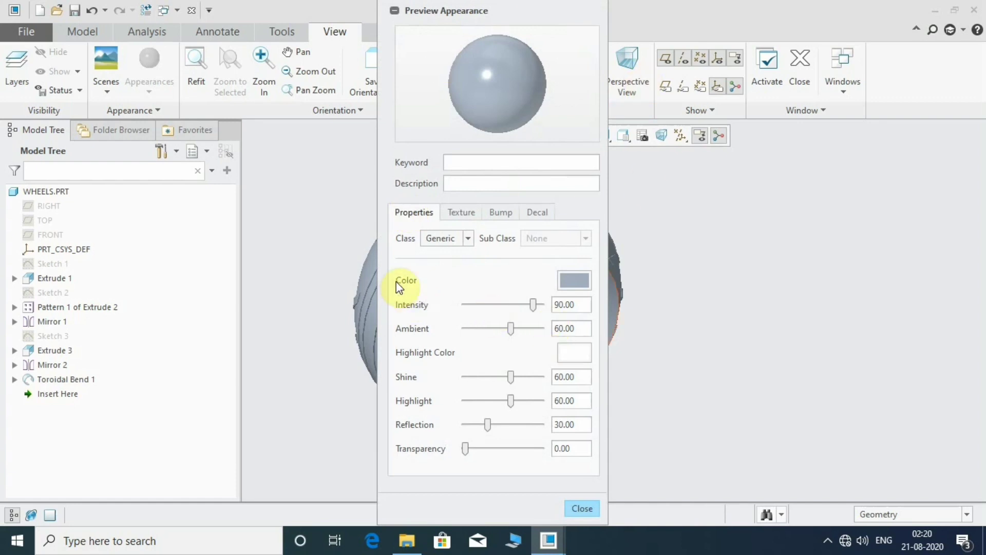
click(581, 281)
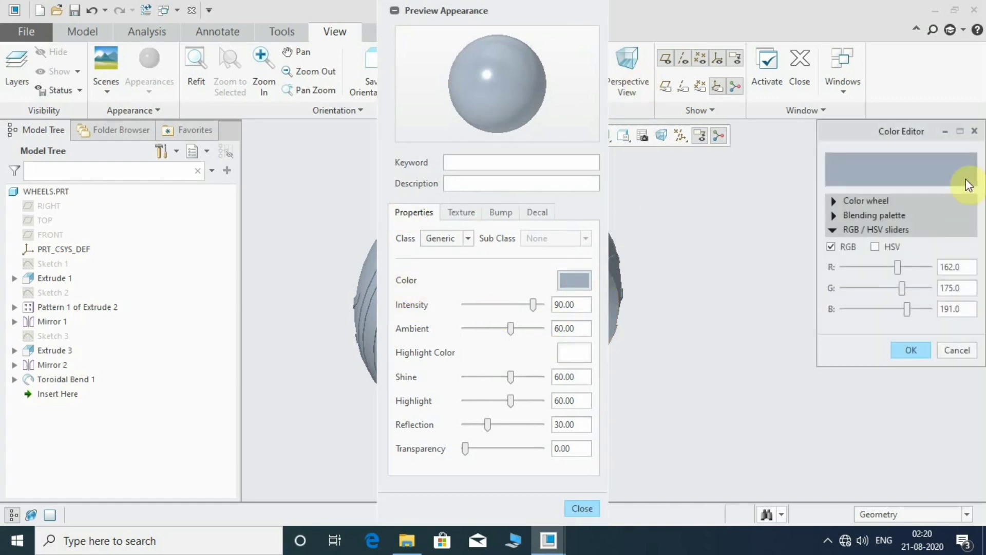
drag(923, 135, 747, 119)
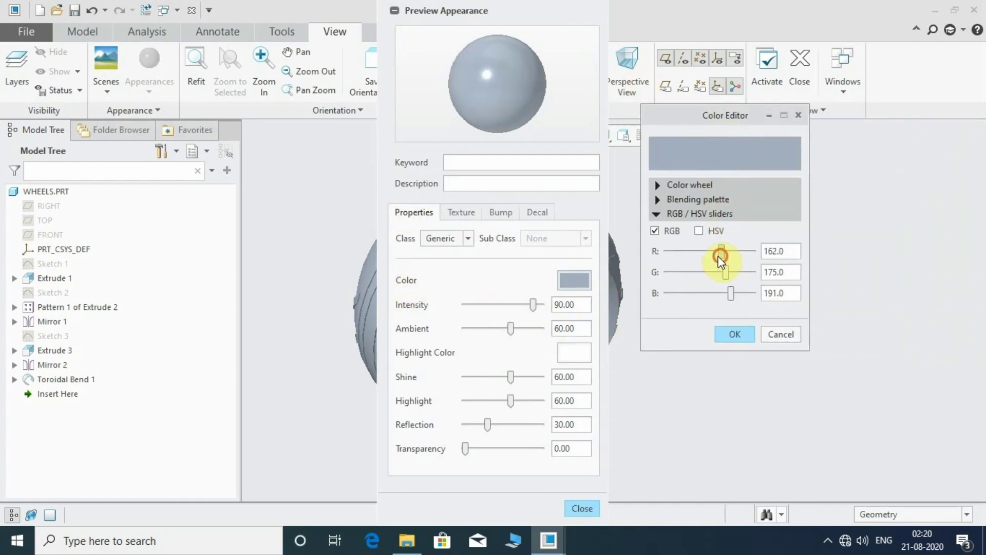
drag(721, 252, 667, 252)
drag(726, 272, 667, 273)
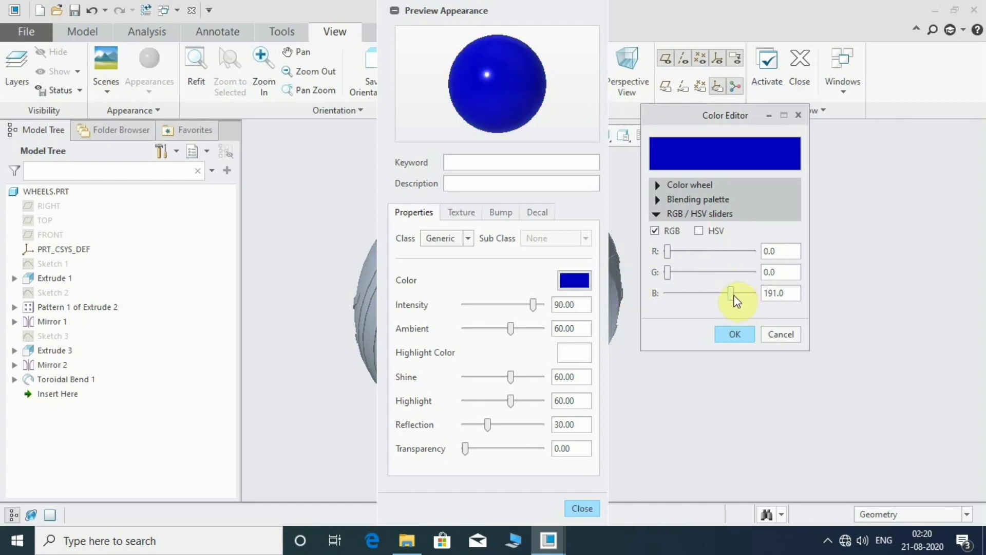
drag(731, 292, 667, 293)
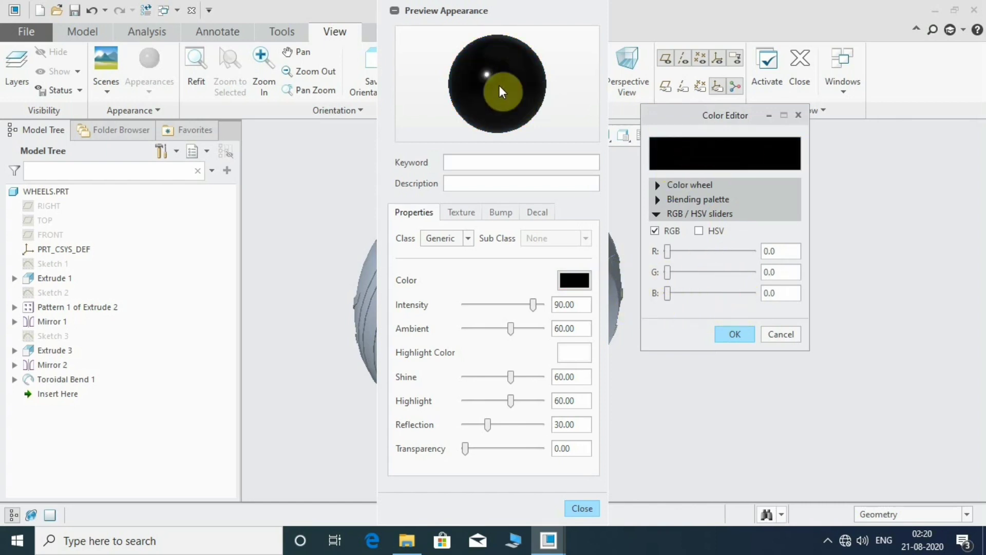
click(736, 335)
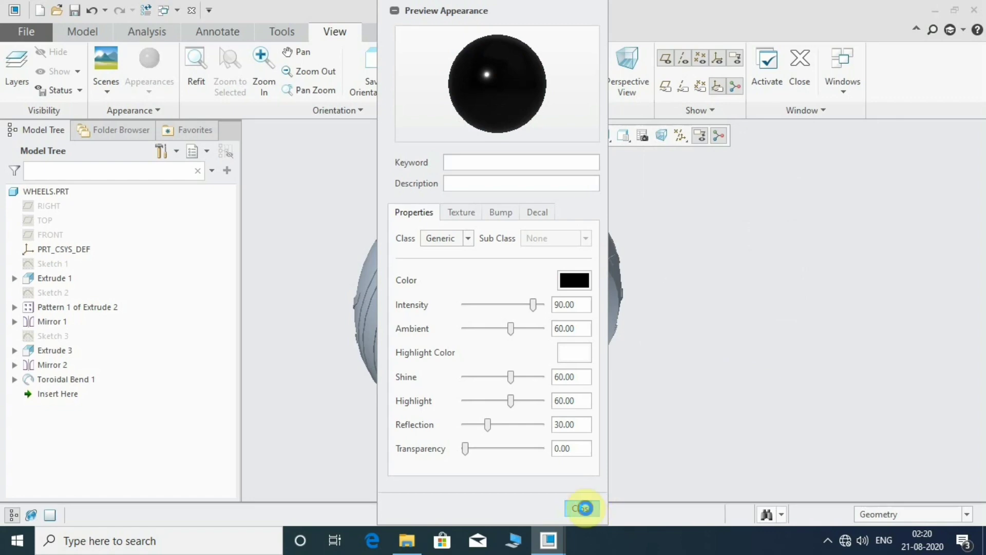
click(583, 508)
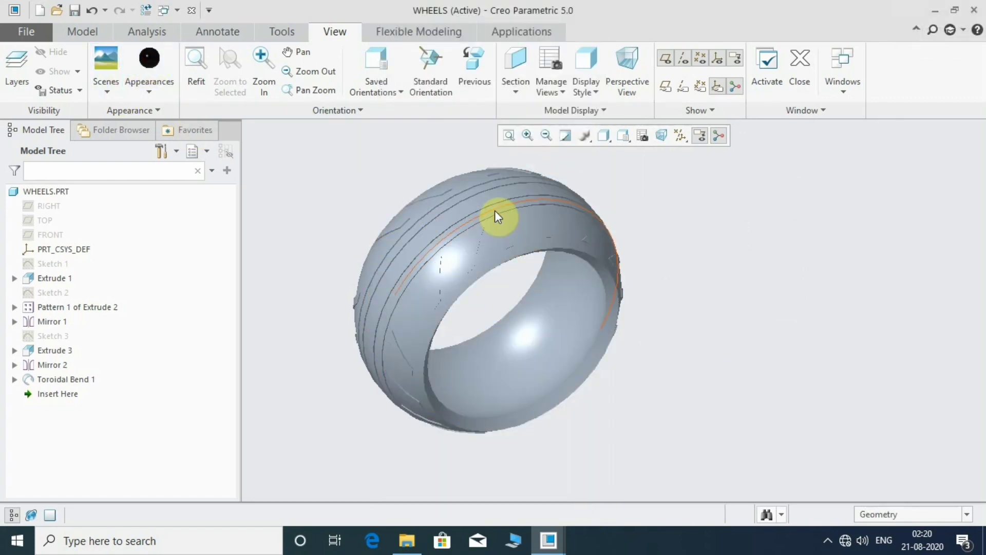
Step: Paint the tyre's tread and lower surfaces black
scroll(495, 211, up, 5)
scroll(501, 261, down, 3)
scroll(507, 244, down, 2)
click(607, 247)
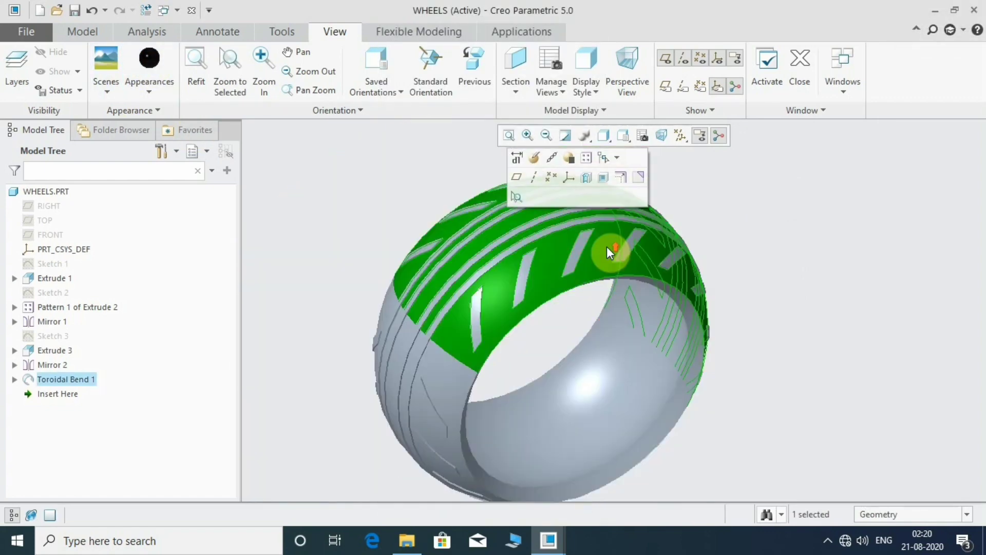
ctrl+click(435, 393)
click(158, 68)
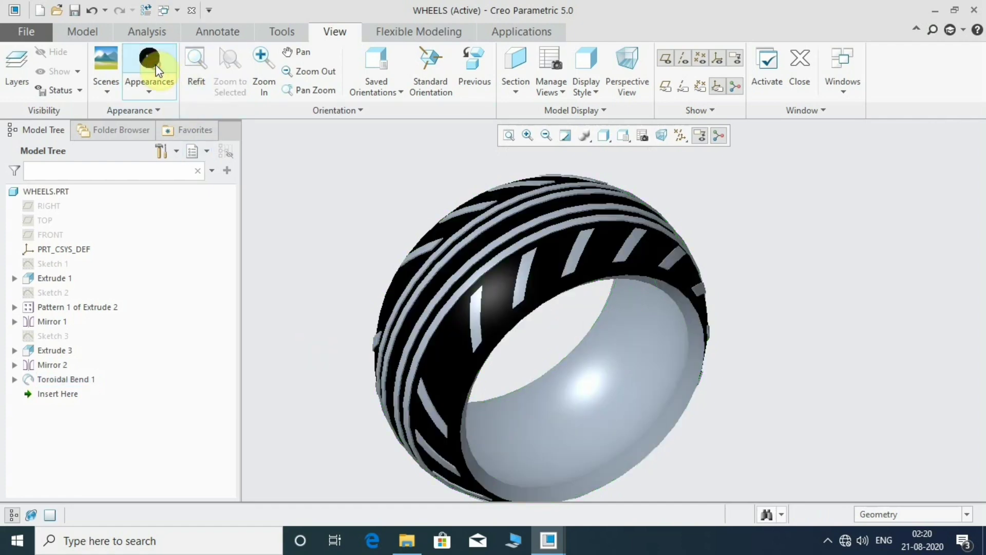
mouse_move(799, 317)
middle_down()
mouse_move(777, 319)
mouse_move(787, 311)
mouse_move(790, 329)
middle_up()
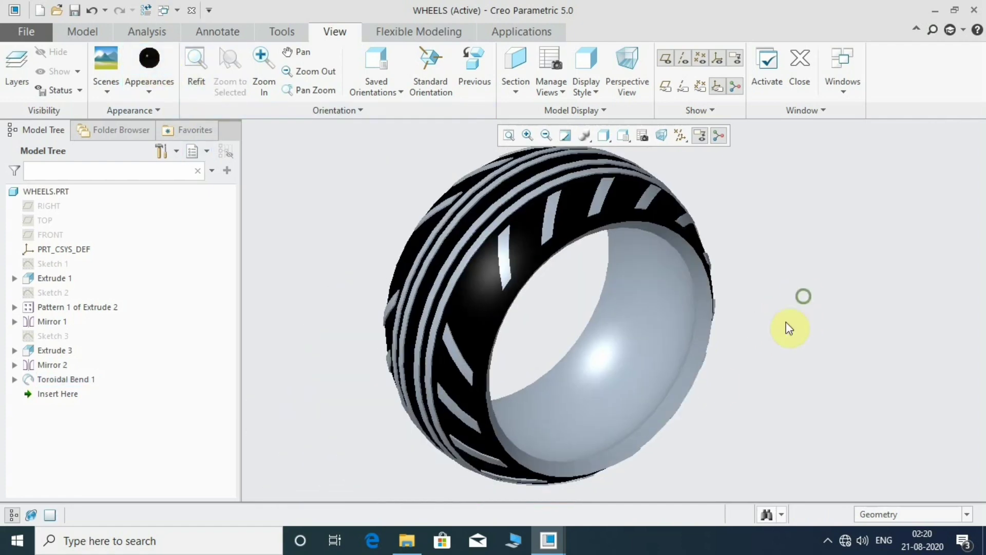
Step: Paint the rim side and remaining body faces black as well
click(154, 67)
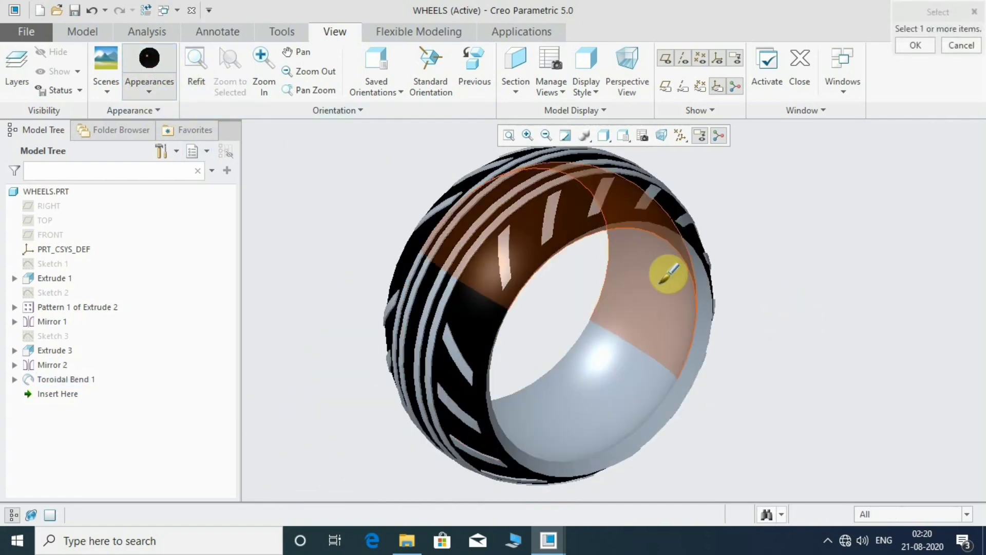
middle_drag(667, 271, 718, 315)
click(709, 330)
ctrl+click(674, 418)
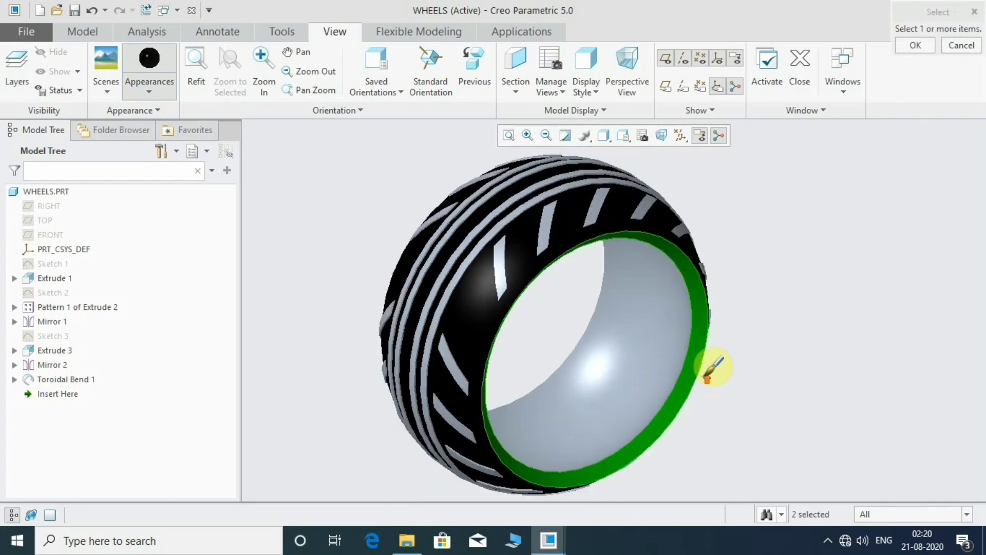
scroll(674, 396, up, 3)
middle_drag(674, 396, 745, 443)
scroll(706, 406, down, 3)
scroll(663, 396, down, 3)
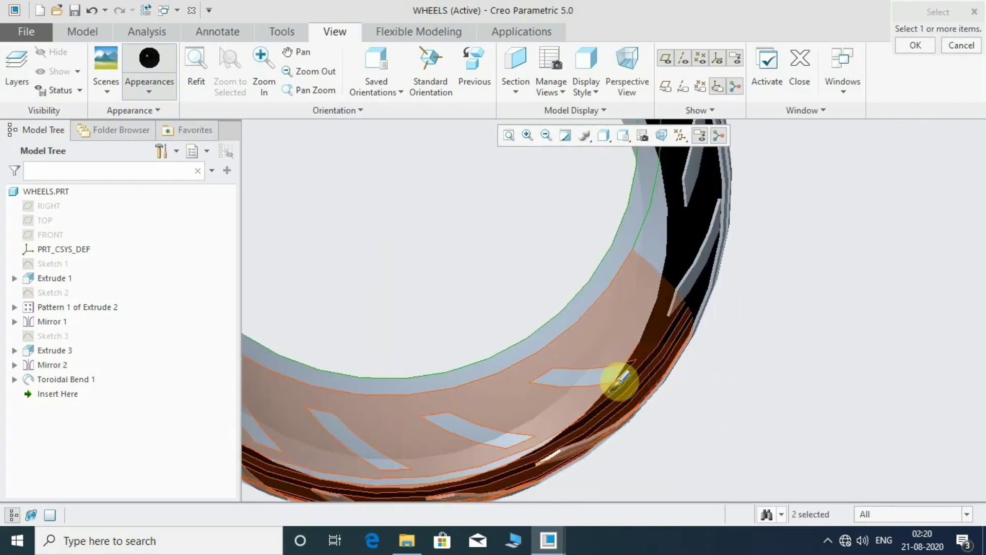
ctrl+click(630, 341)
ctrl+click(641, 311)
middle_click(725, 335)
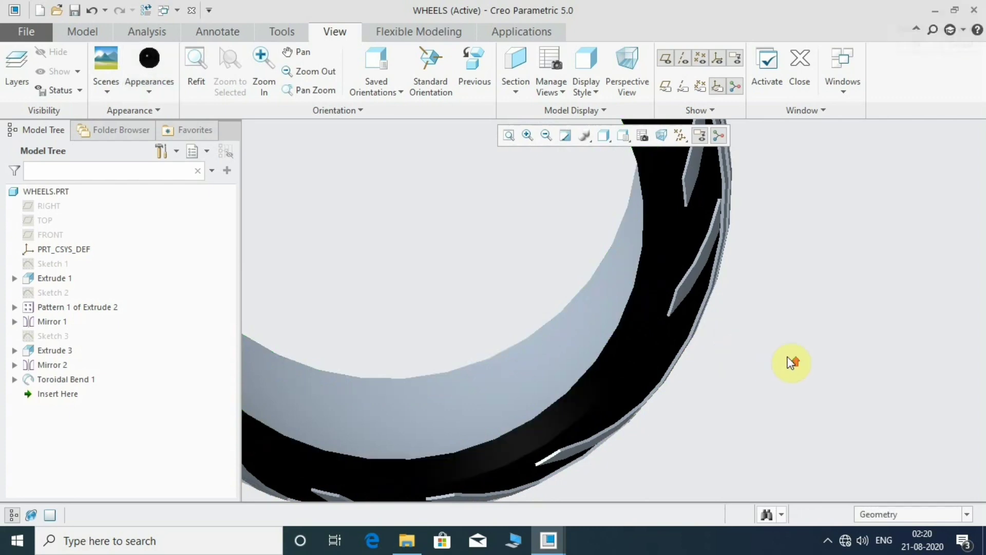
Step: Orbit the tyre to check the black body against the grey strips
scroll(711, 364, up, 3)
scroll(781, 346, up, 3)
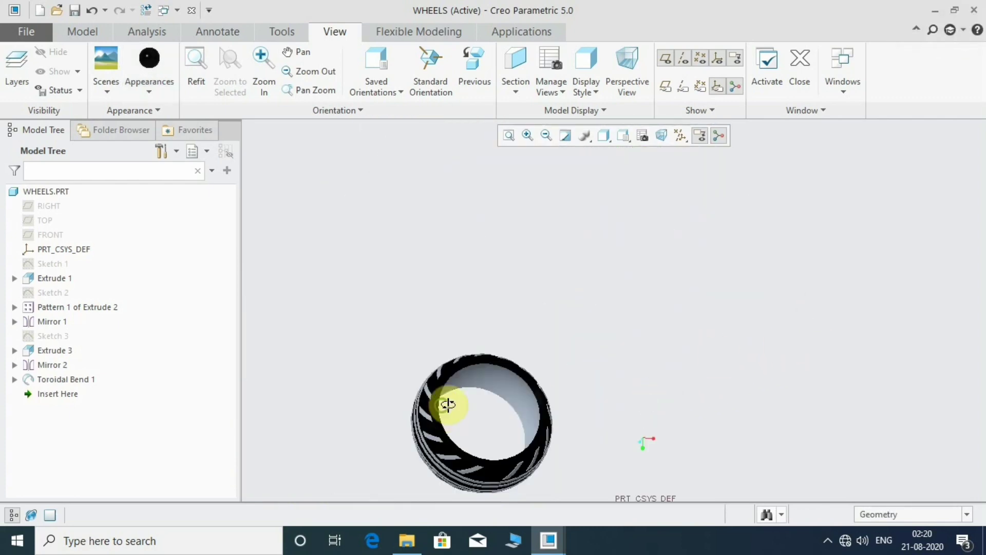
mouse_move(448, 404)
middle_down()
mouse_move(529, 364)
mouse_move(807, 335)
mouse_move(764, 271)
mouse_move(755, 279)
middle_up()
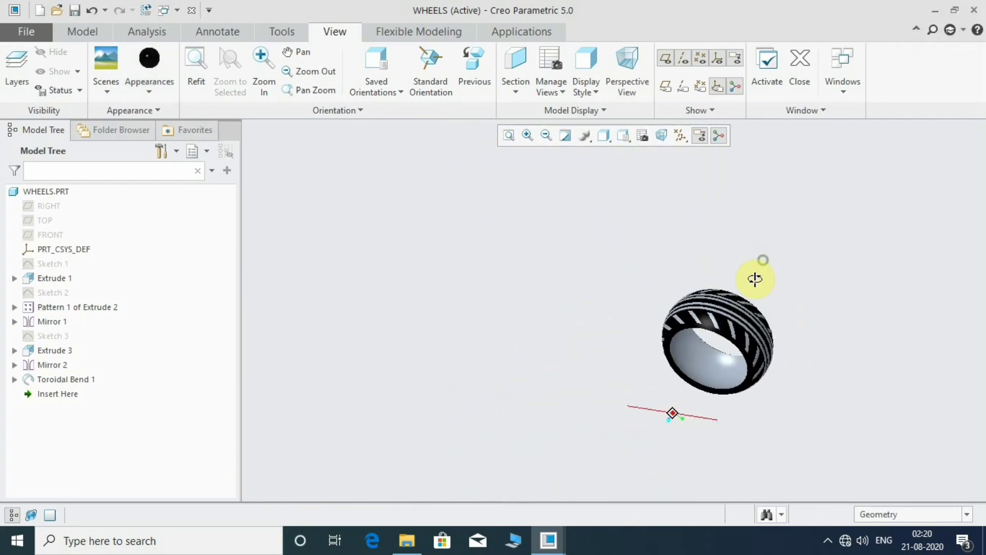
scroll(726, 363, down, 3)
scroll(819, 286, down, 1)
scroll(551, 352, down, 2)
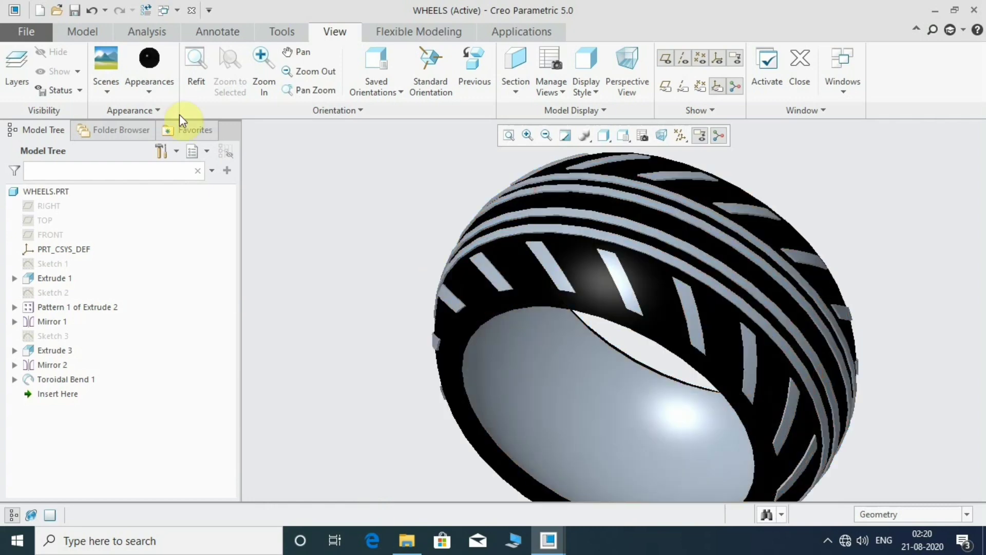
click(85, 33)
Step: Shell the tyre to a 5.80 wall thickness, removing its inner surface
scroll(605, 258, up, 3)
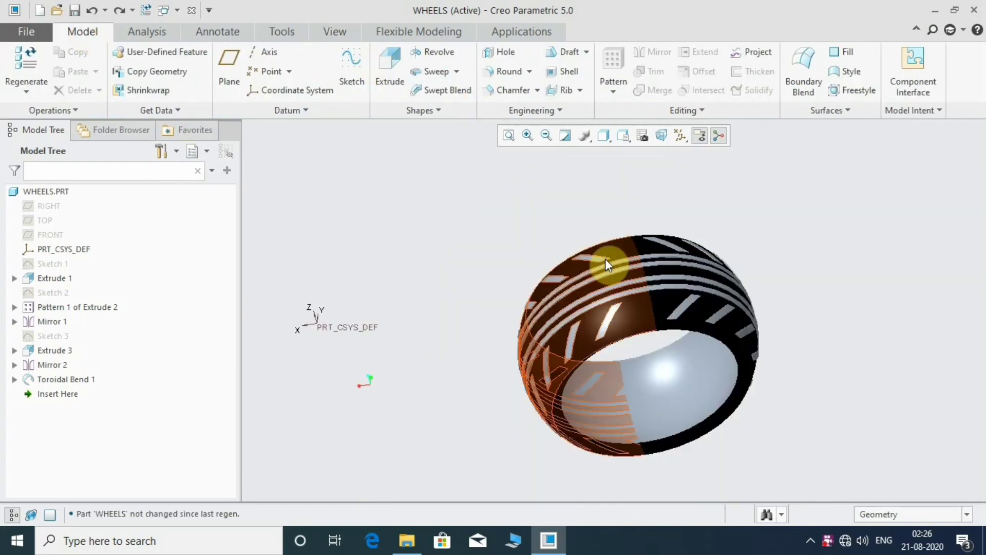
mouse_move(605, 258)
middle_down()
mouse_move(642, 359)
mouse_move(661, 355)
mouse_move(639, 368)
middle_up()
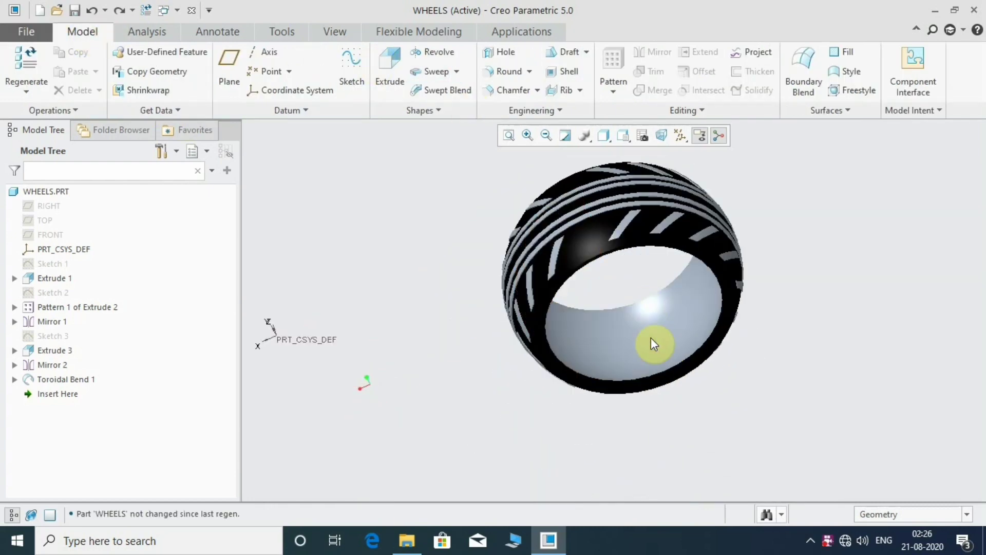
click(569, 72)
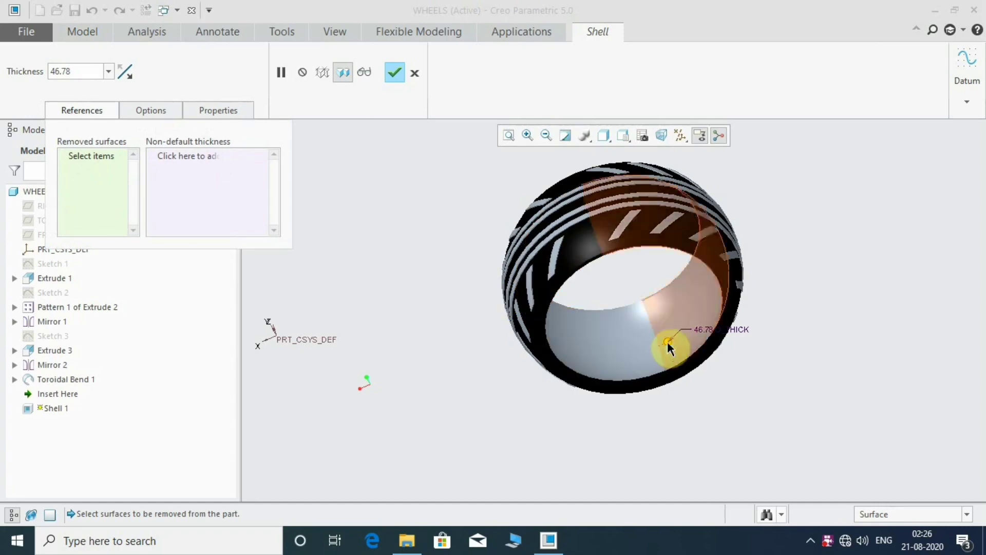
click(636, 363)
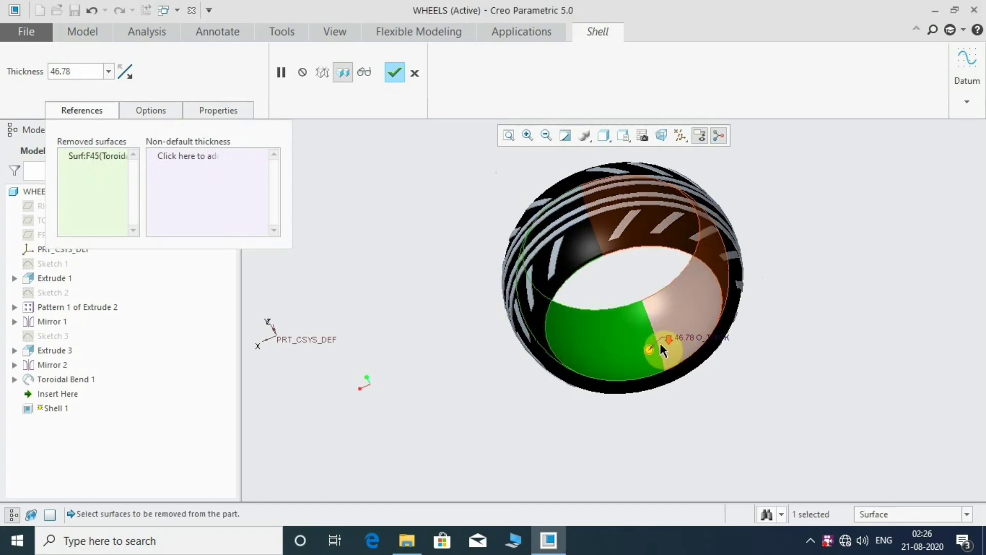
scroll(648, 344, down, 2)
scroll(642, 352, down, 2)
drag(642, 353, 664, 352)
scroll(683, 391, up, 3)
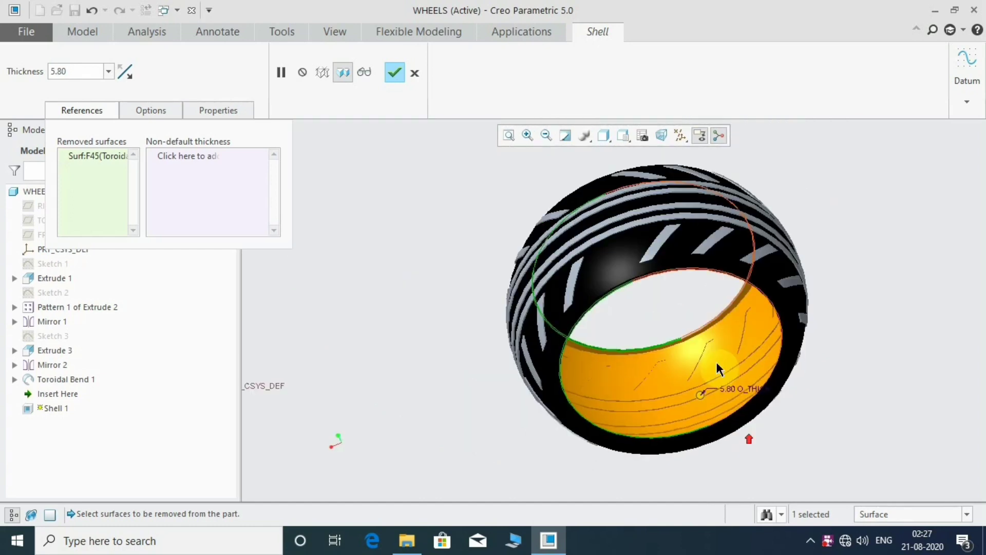
mouse_move(716, 360)
middle_down()
mouse_move(707, 325)
mouse_move(701, 398)
mouse_move(599, 235)
mouse_move(606, 335)
middle_up()
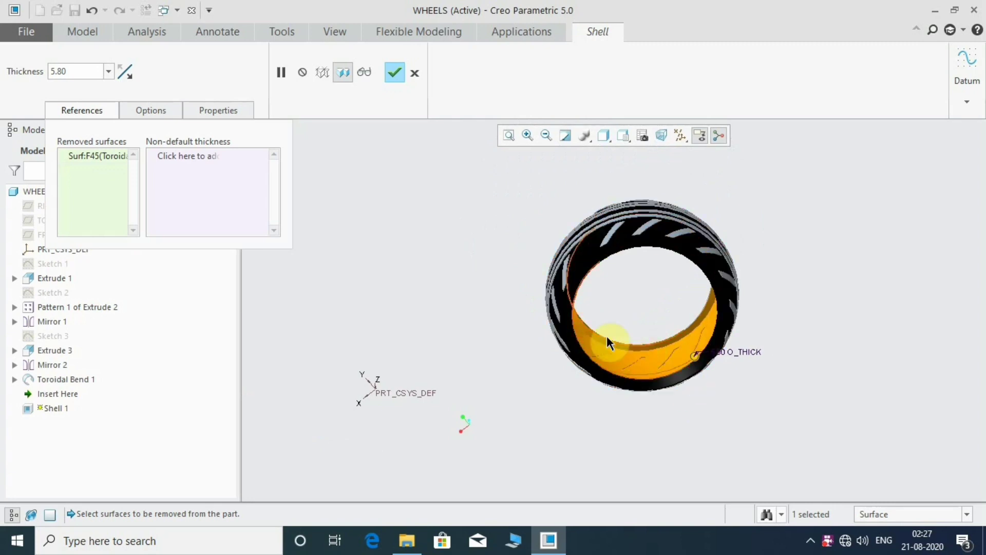
click(395, 76)
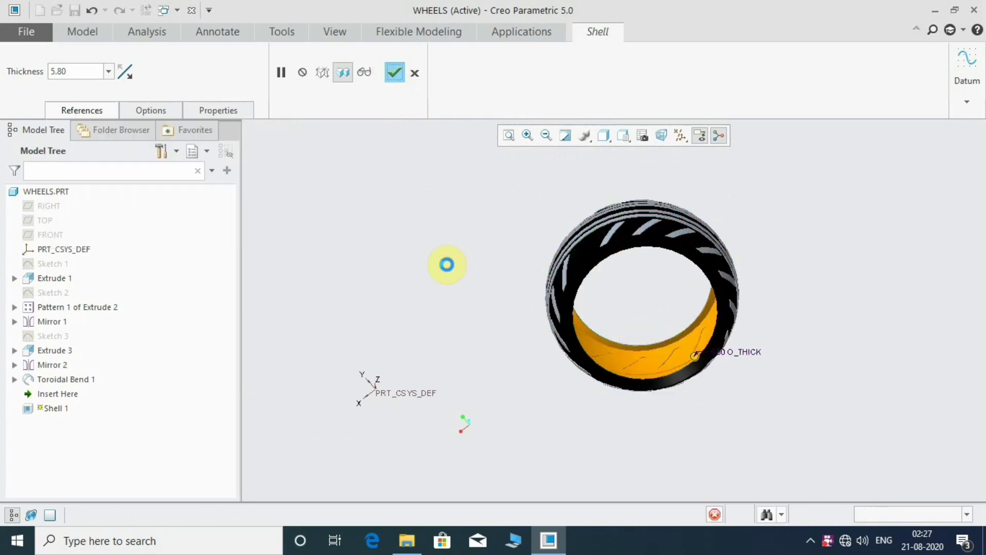
Step: Clear the Shell 1 selection and orbit the hollow tyre to a tilted view
click(481, 308)
mouse_move(491, 302)
middle_down()
mouse_move(561, 269)
mouse_move(540, 302)
mouse_move(480, 286)
mouse_move(480, 303)
mouse_move(458, 311)
mouse_move(561, 309)
mouse_move(599, 325)
mouse_move(546, 319)
mouse_move(568, 346)
mouse_move(583, 334)
mouse_move(567, 319)
mouse_move(577, 346)
mouse_move(577, 337)
mouse_move(612, 363)
middle_up()
scroll(430, 331, up, 3)
scroll(606, 344, down, 3)
scroll(565, 314, up, 2)
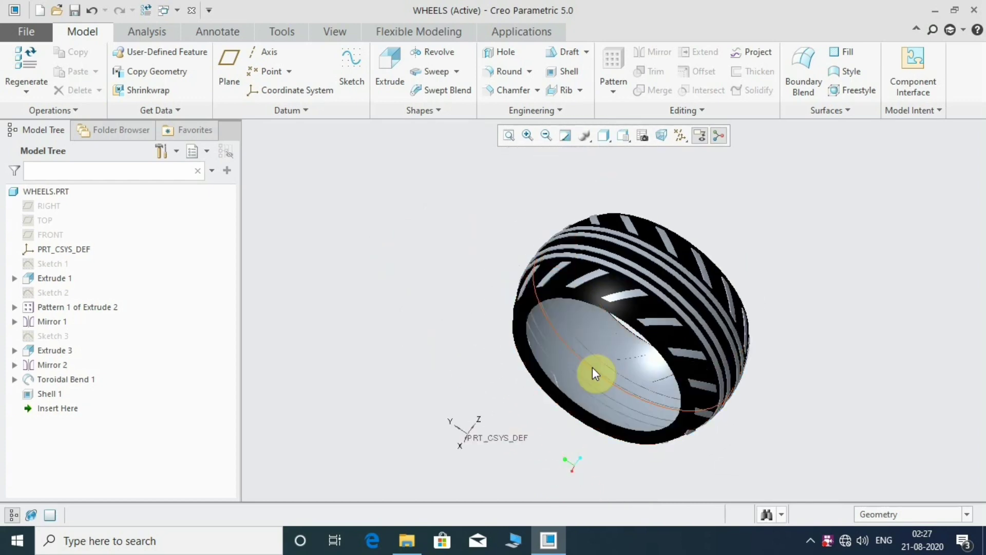
scroll(609, 356, up, 4)
scroll(609, 354, down, 2)
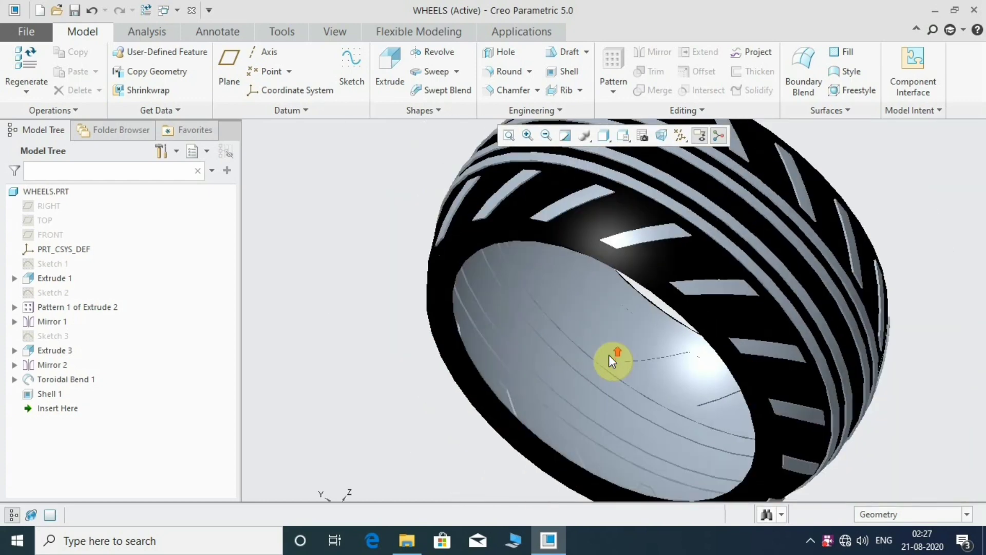
Step: Apply the gold appearance to the tyre's inner surface
click(326, 33)
click(154, 95)
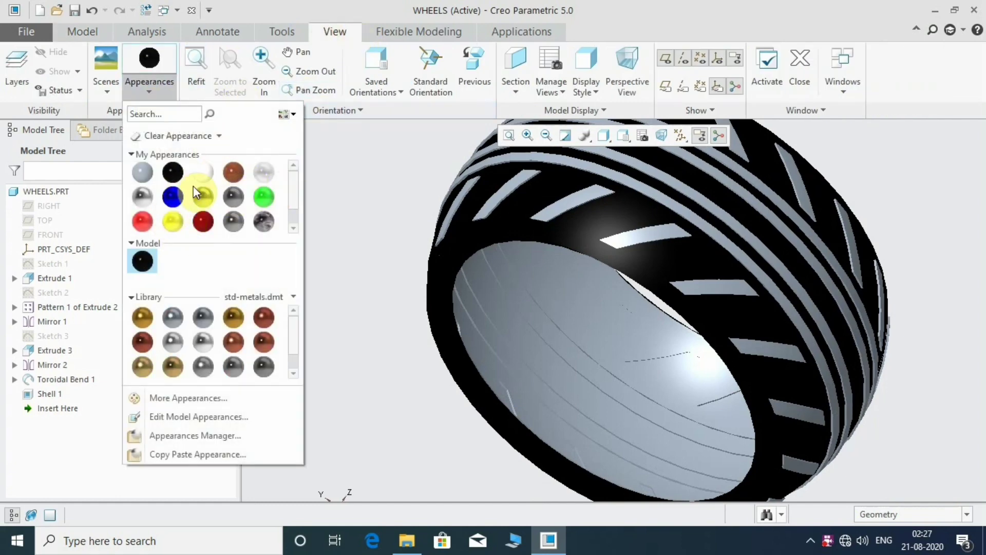
click(142, 316)
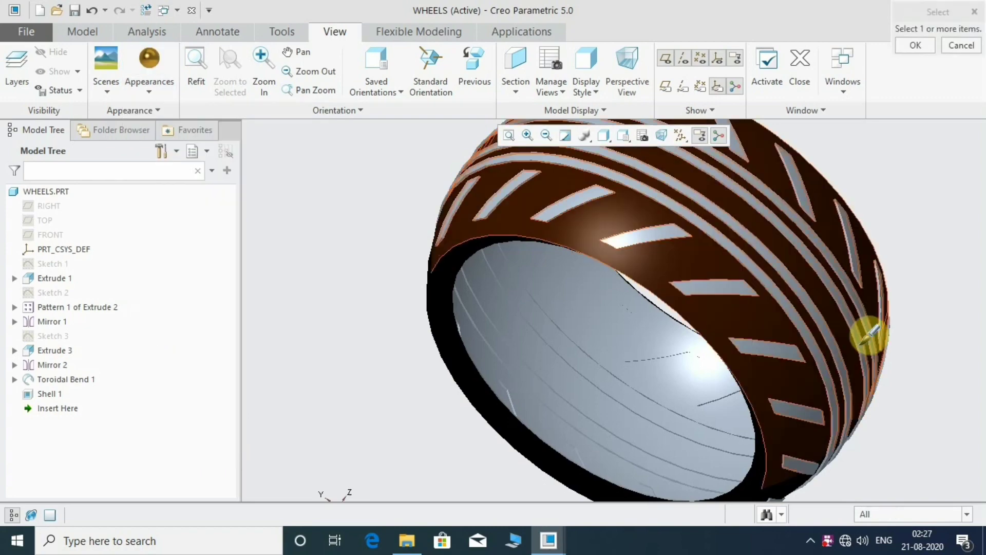
click(613, 337)
middle_click(621, 331)
scroll(616, 379, down, 3)
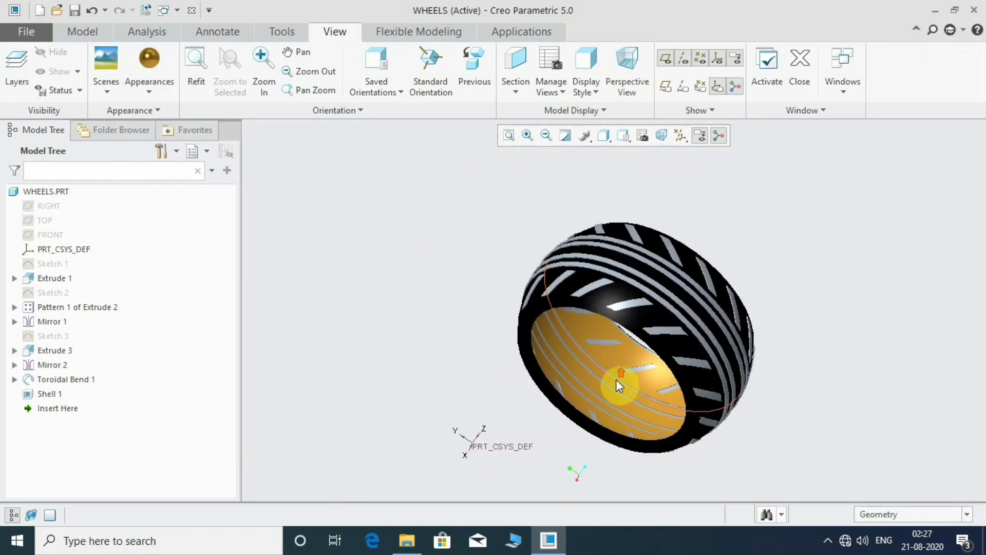
mouse_move(616, 380)
middle_down()
mouse_move(672, 304)
mouse_move(653, 351)
mouse_move(671, 369)
mouse_move(709, 356)
mouse_move(677, 364)
mouse_move(704, 392)
middle_up()
scroll(704, 392, up, 3)
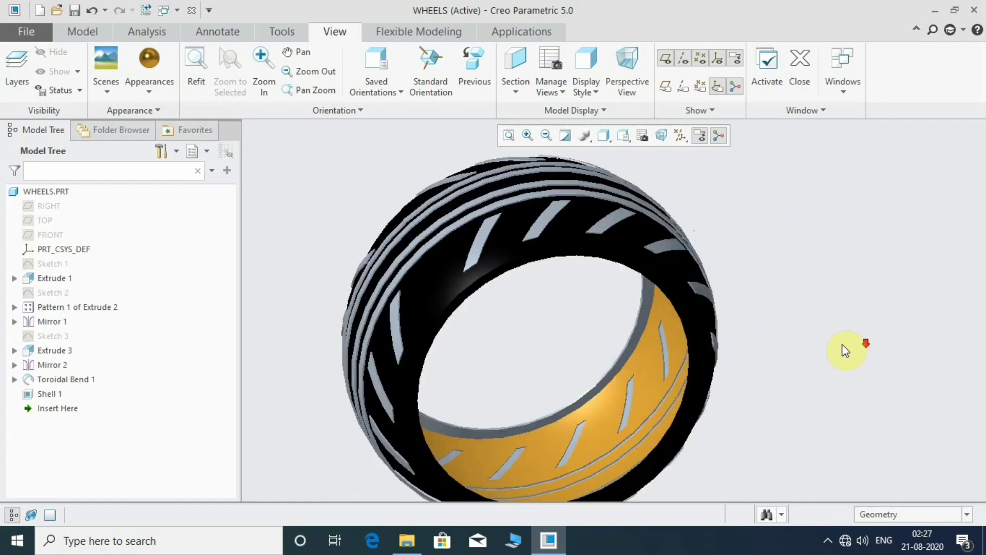
mouse_move(843, 348)
middle_down()
mouse_move(800, 330)
mouse_move(707, 247)
middle_up()
scroll(707, 247, down, 3)
scroll(574, 307, up, 2)
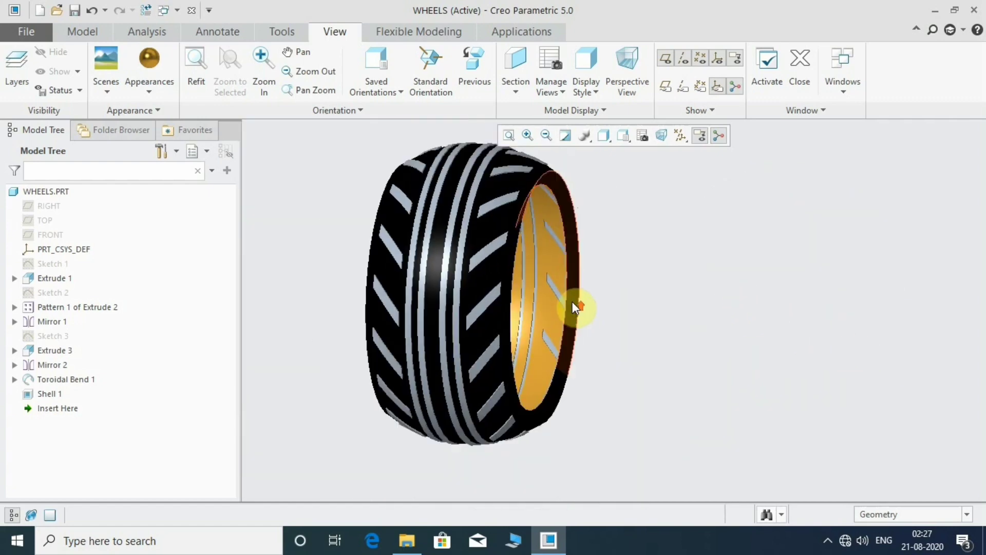
mouse_move(640, 308)
middle_down()
mouse_move(611, 304)
mouse_move(608, 334)
mouse_move(542, 324)
middle_up()
mouse_move(608, 392)
middle_down()
mouse_move(570, 242)
mouse_move(519, 224)
middle_up()
scroll(565, 242, up, 2)
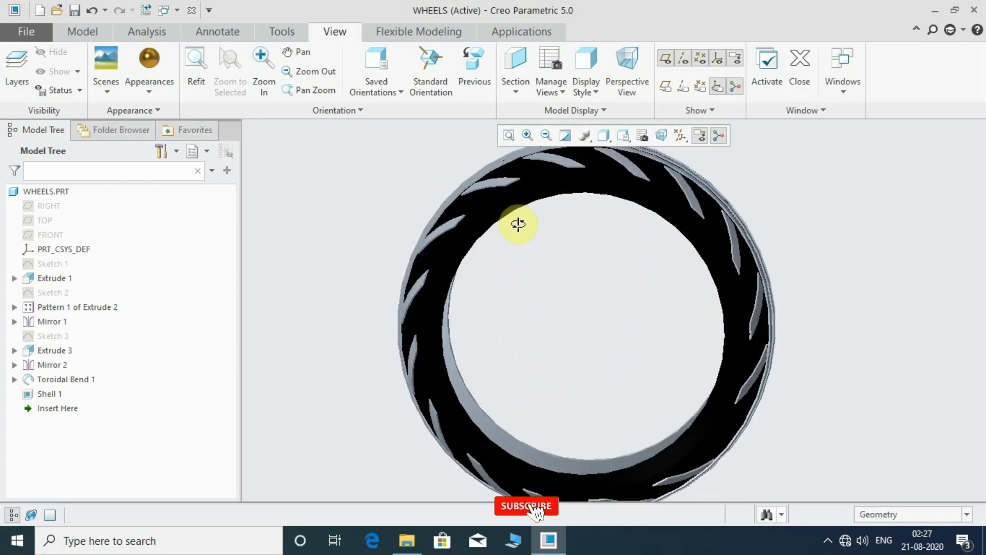
mouse_move(572, 469)
middle_down()
mouse_move(493, 236)
mouse_move(594, 358)
mouse_move(689, 238)
mouse_move(468, 291)
mouse_move(718, 288)
mouse_move(619, 324)
middle_up()
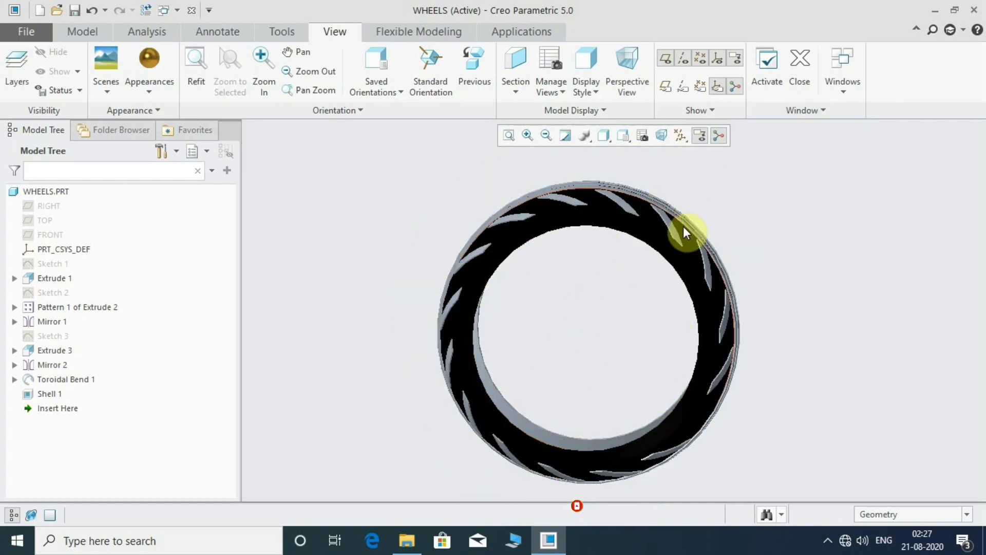